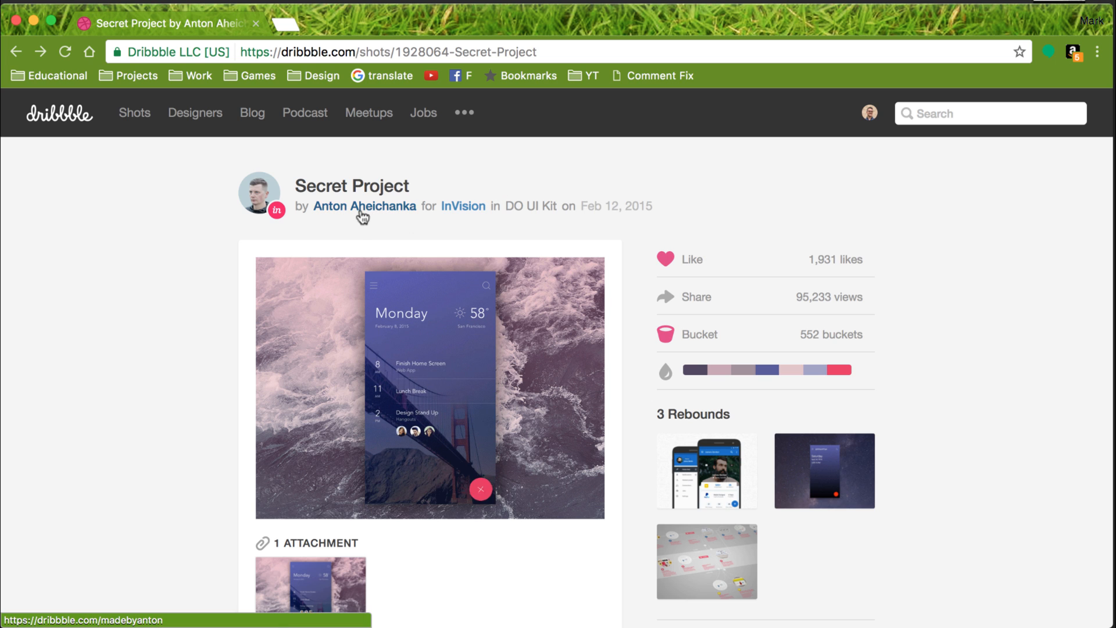
Enlarge the Secret Project shot and examine its mobile schedule screen design.
mouse_move(383, 213)
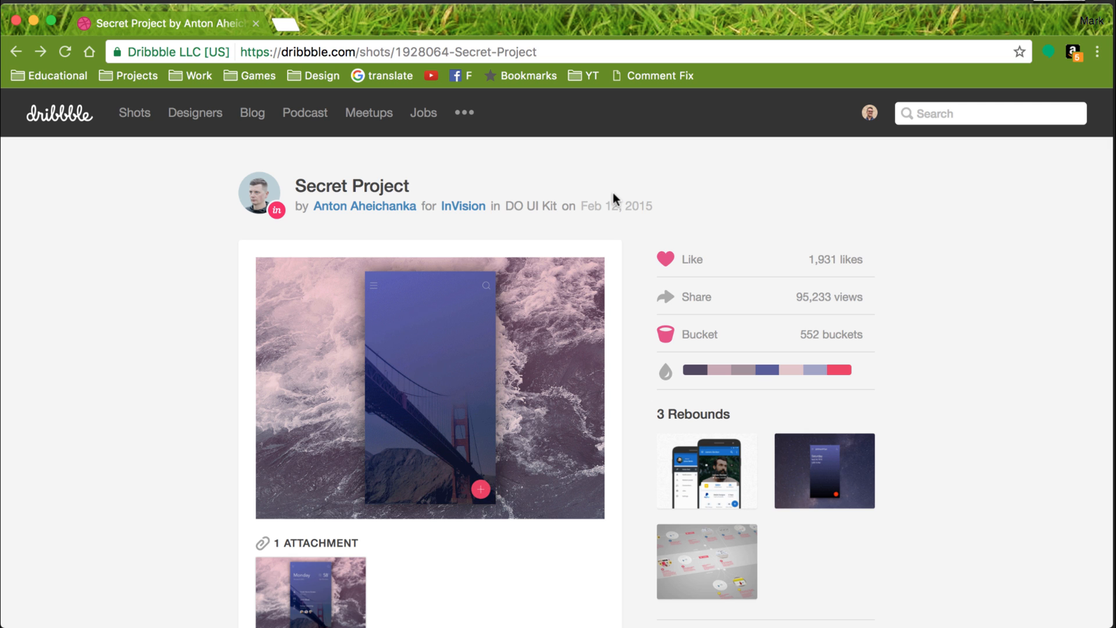
click(404, 407)
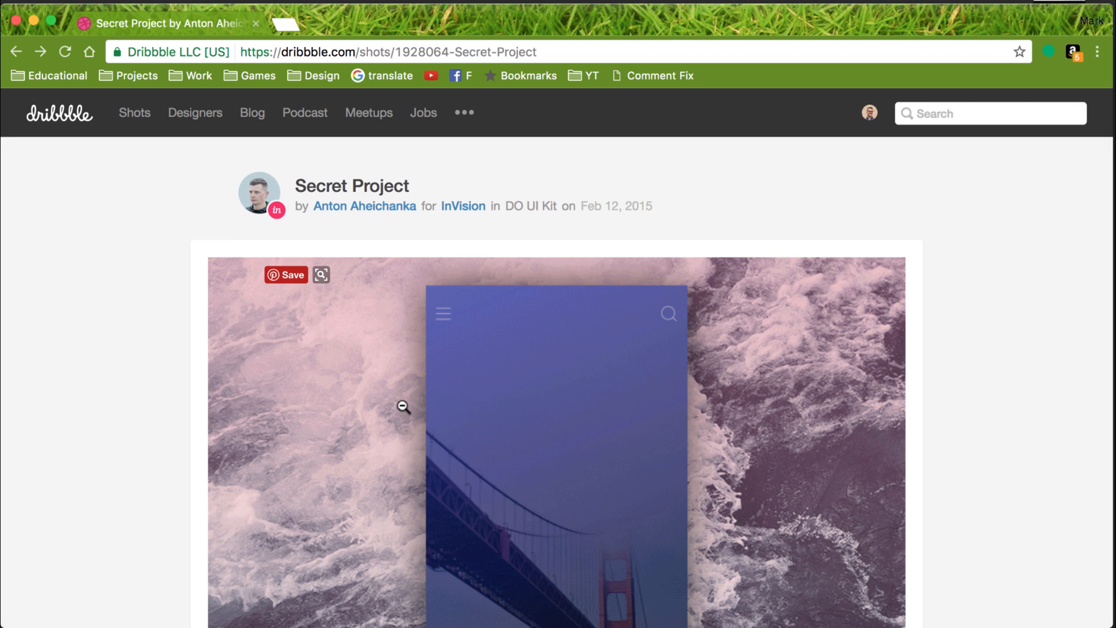
scroll(404, 407, down, 5)
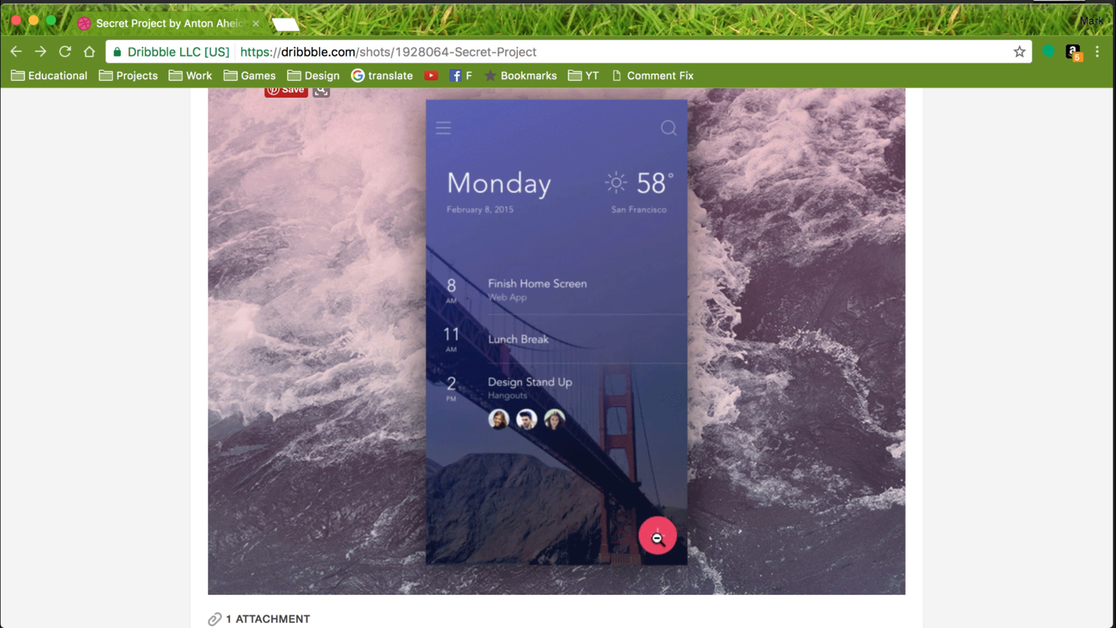
Switch to Xcode and start creating a new project.
key(super+space)
text(XC)
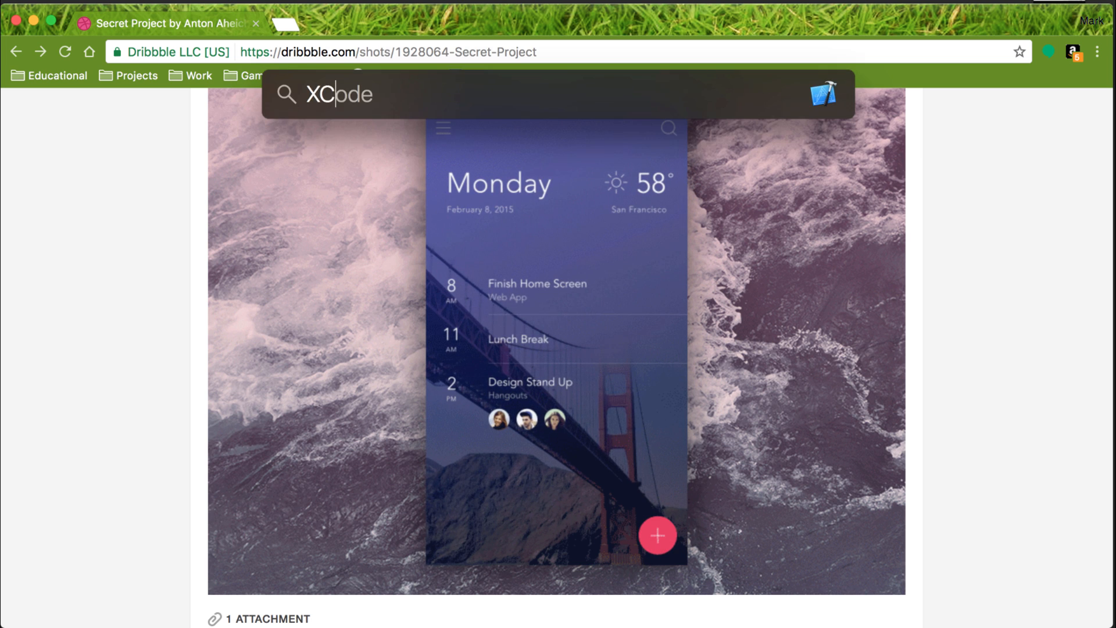
key(Return)
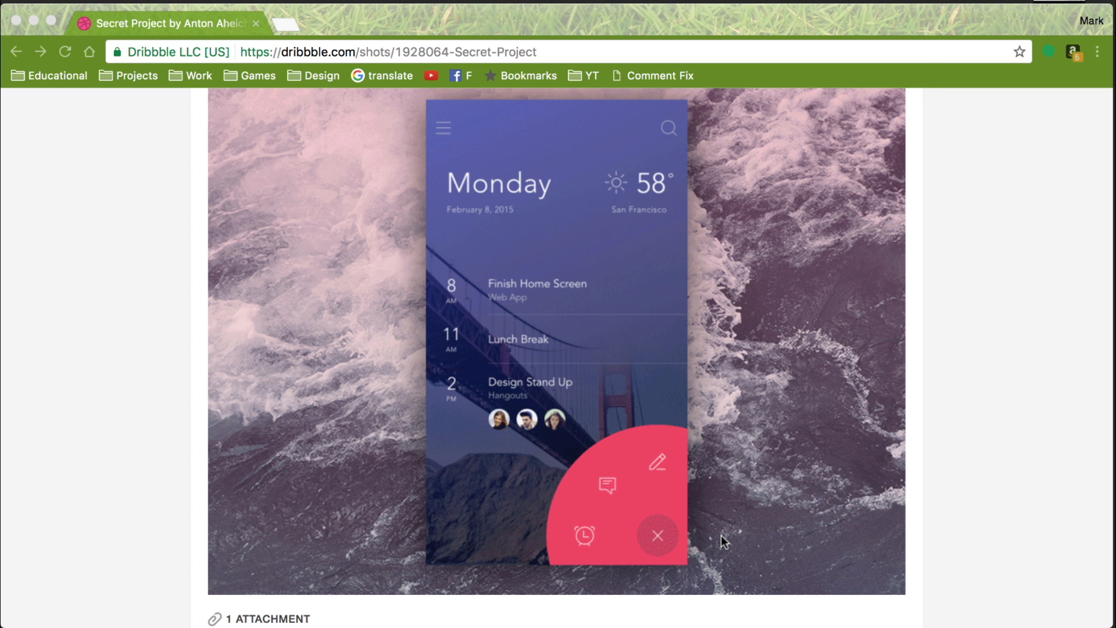
key(super+space)
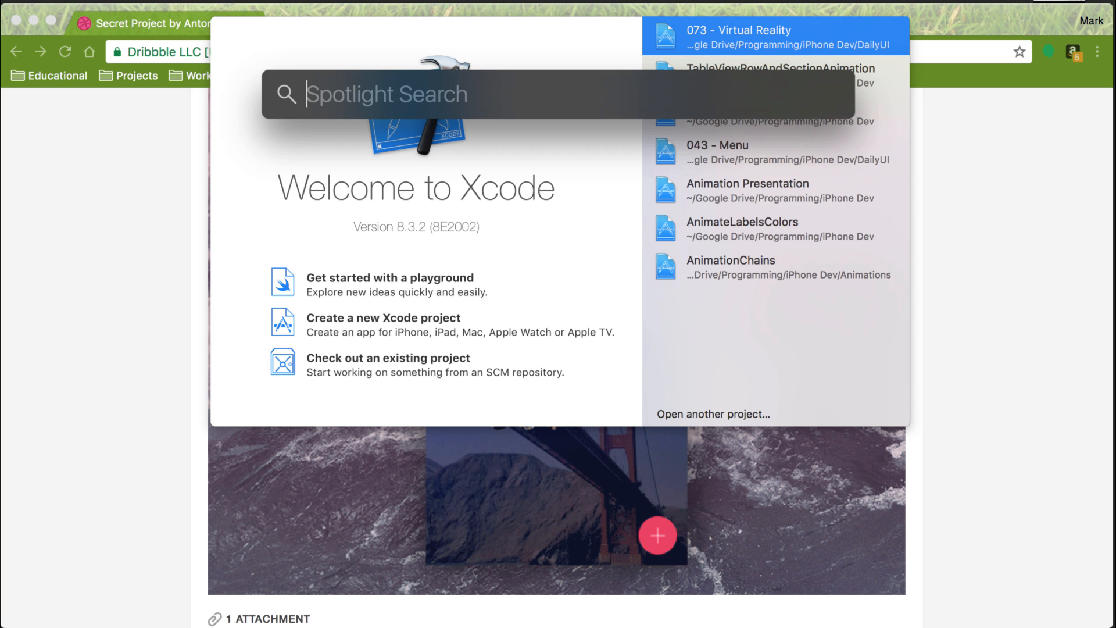
key(Escape)
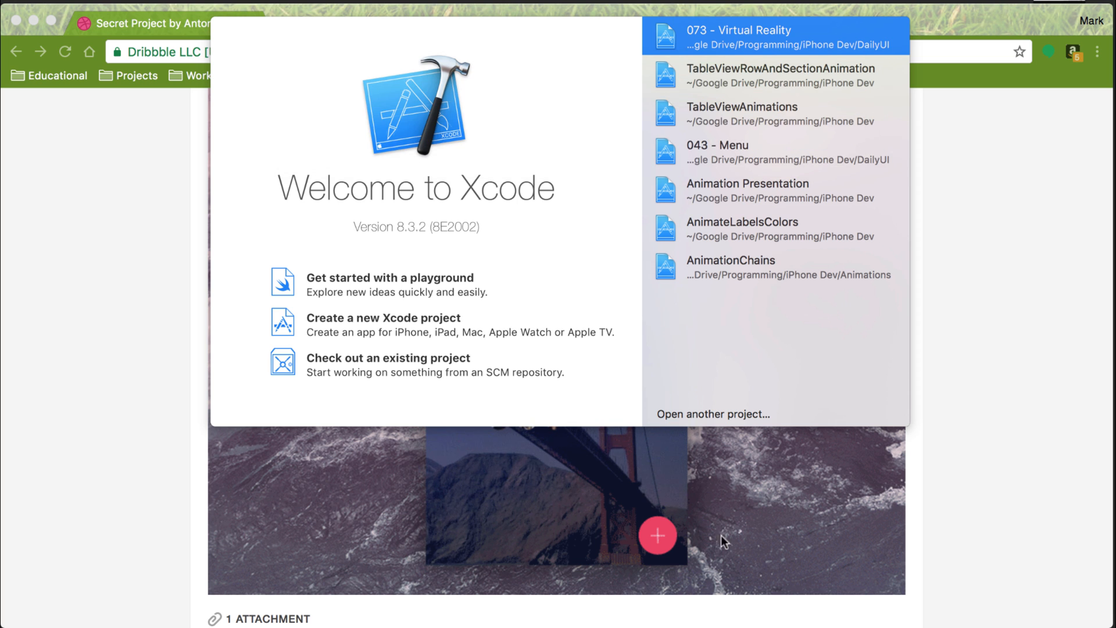
click(446, 317)
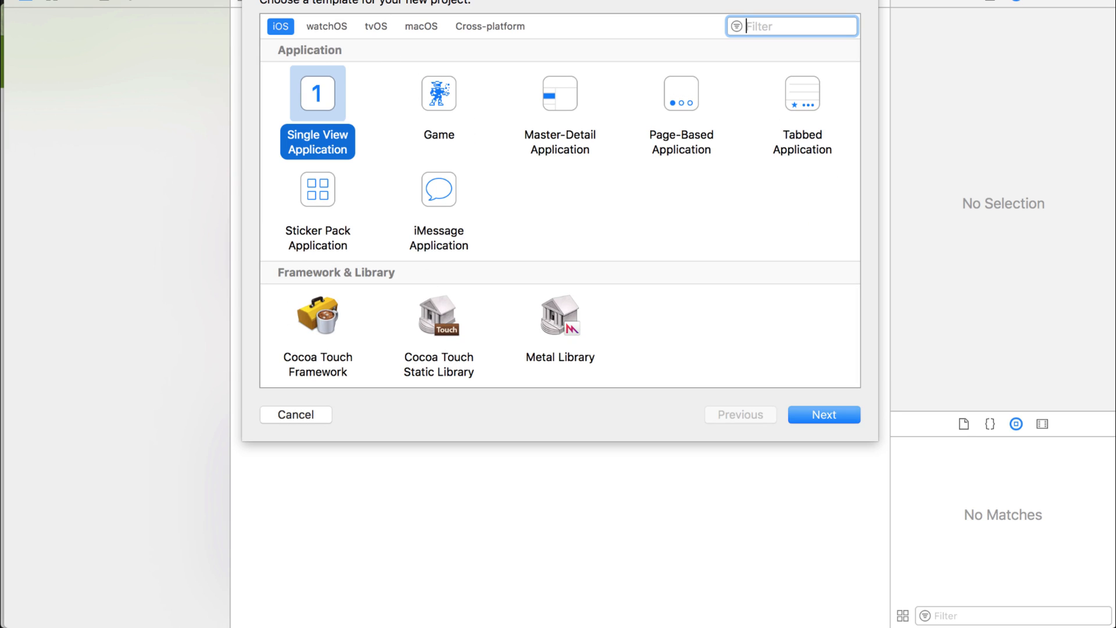
Choose the custom iOS Table View Application template for the new project and continue to its options.
drag(373, 0, 373, 2)
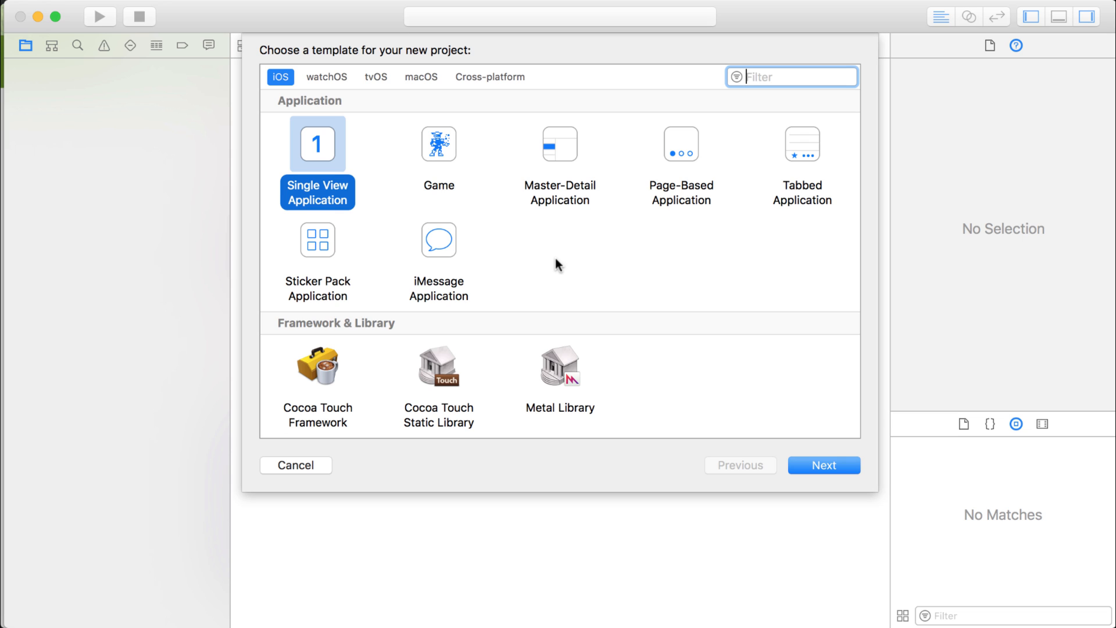
scroll(556, 259, down, 5)
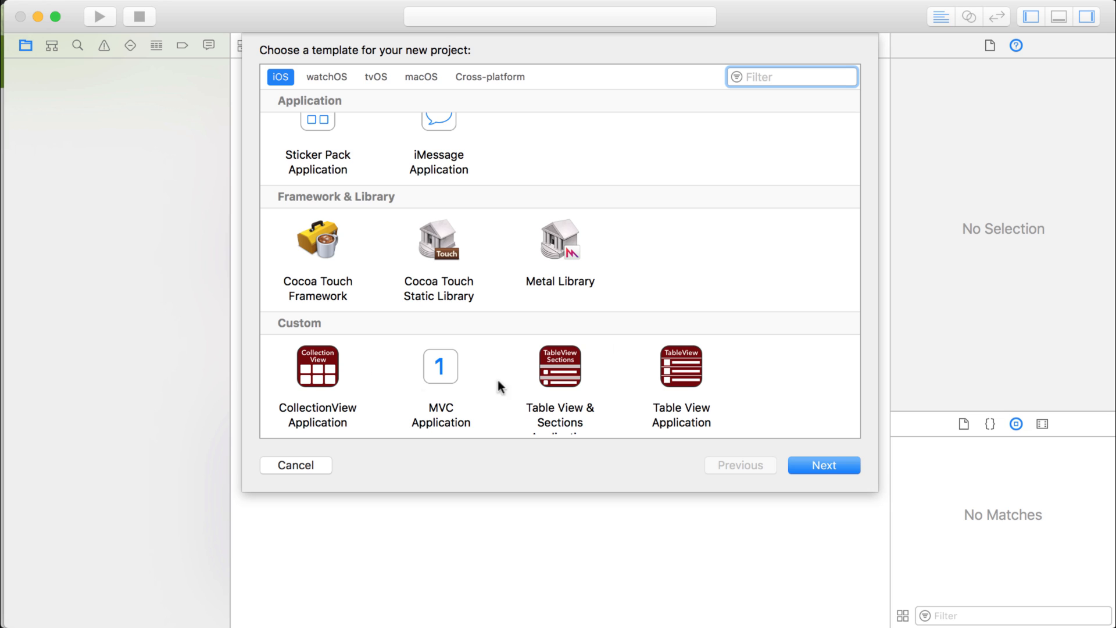
click(680, 369)
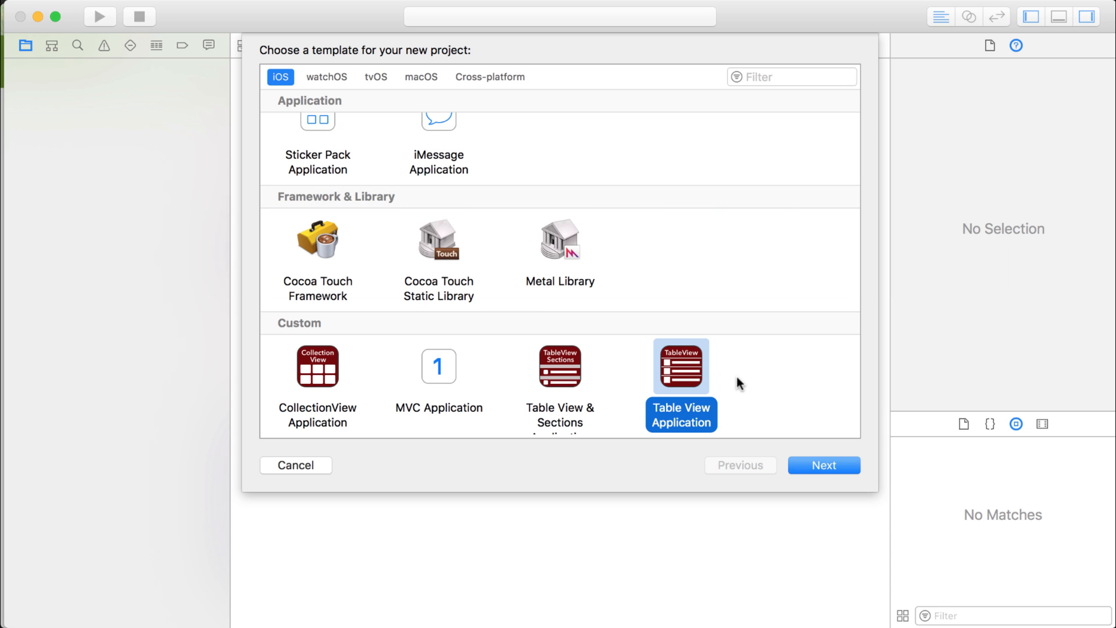
click(816, 463)
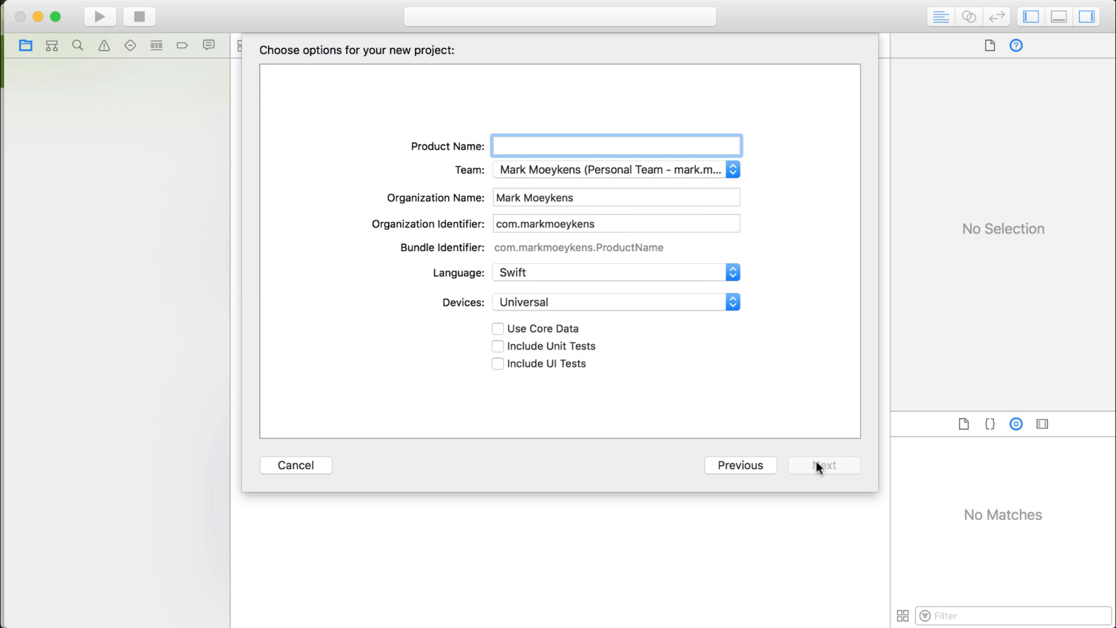
Name the product SecretProject and accept the project options.
text(SEC)
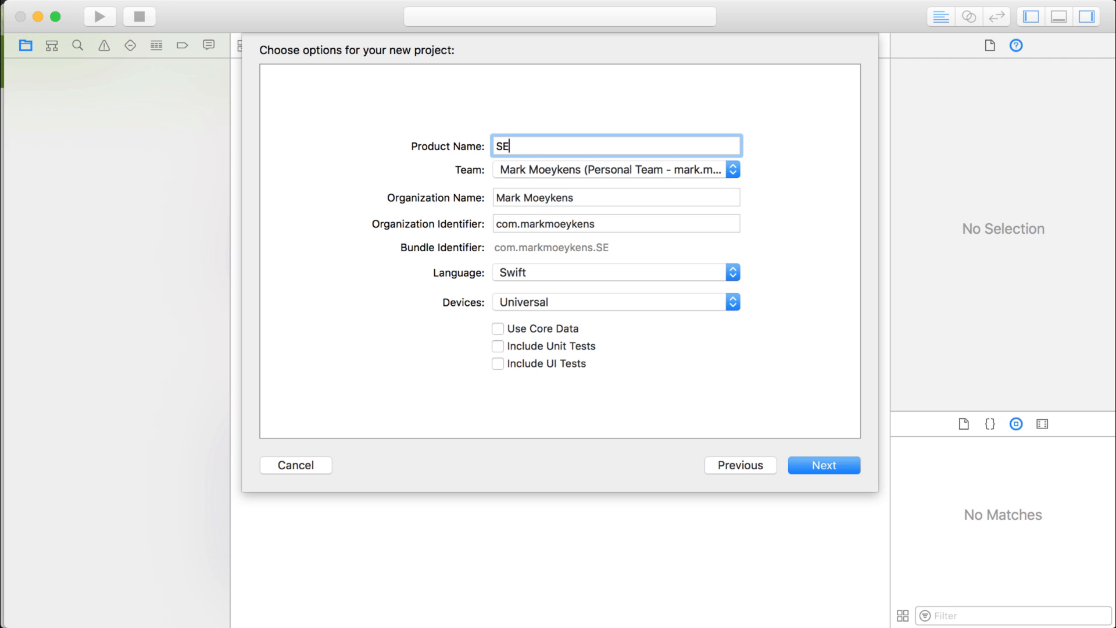
key(BackSpace)
key(BackSpace)
text(ecretProject)
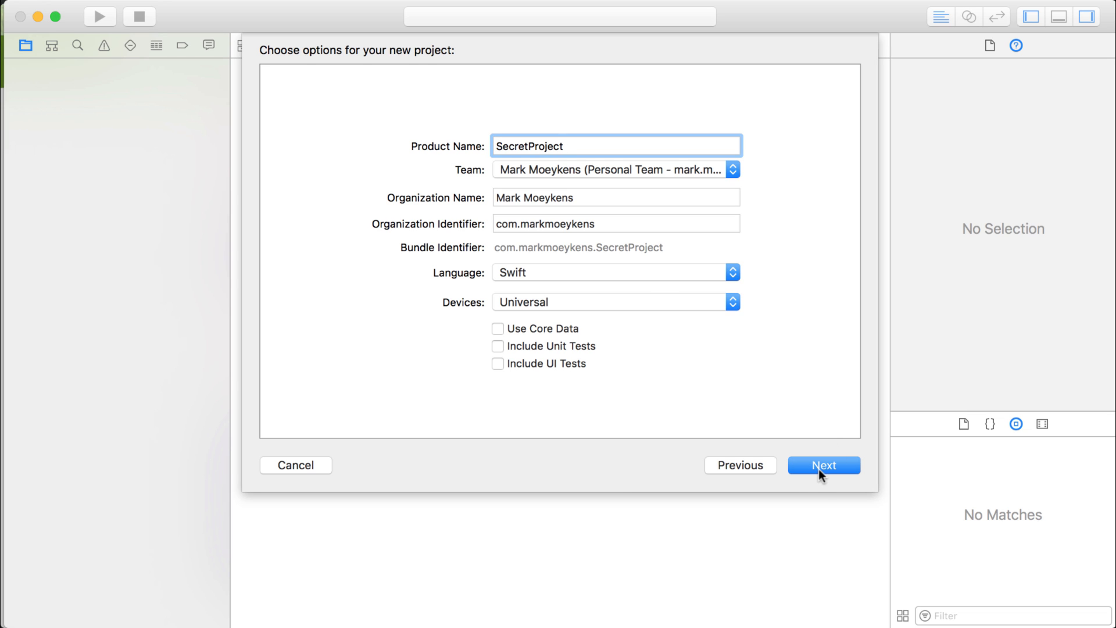
click(820, 462)
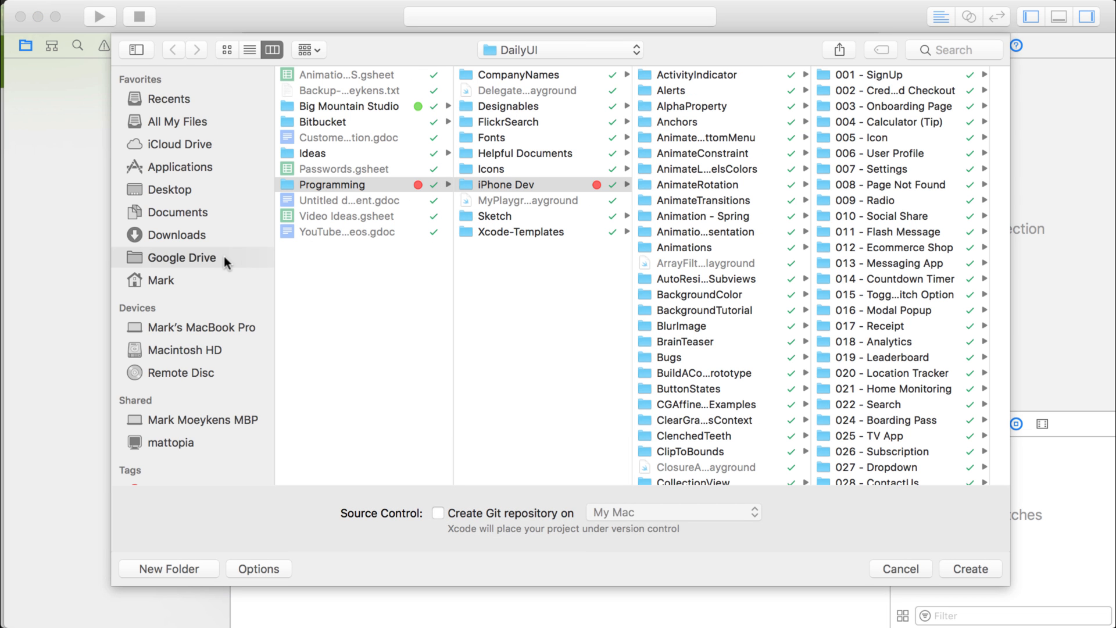
Create the project in the iPhone Dev folder within the Programming folder on Google Drive.
click(197, 257)
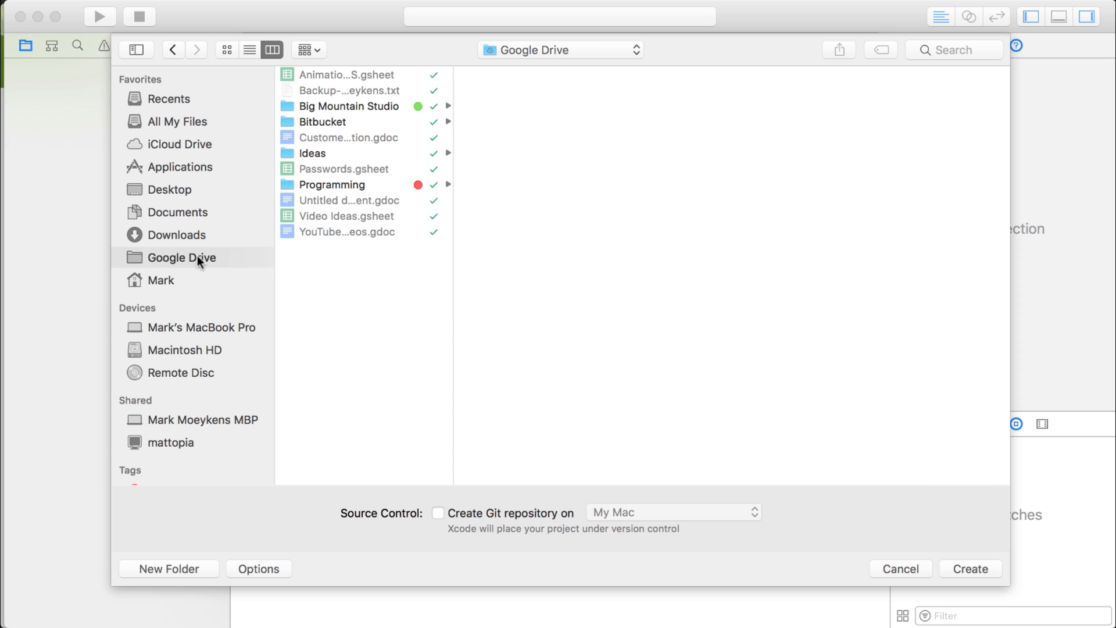
click(348, 184)
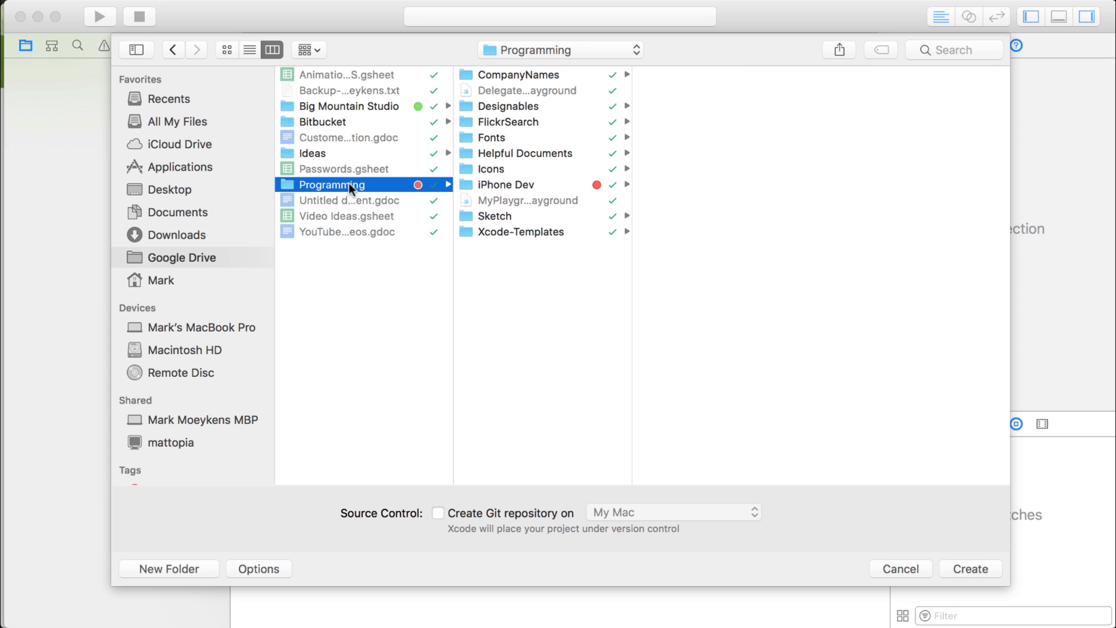
click(525, 184)
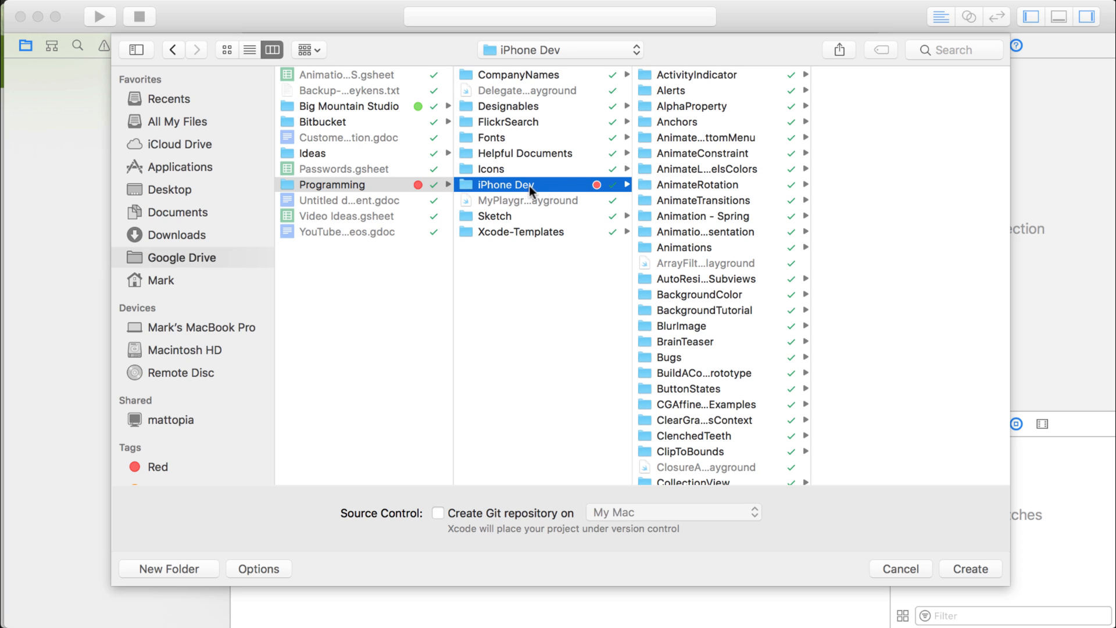
scroll(691, 240, down, 15)
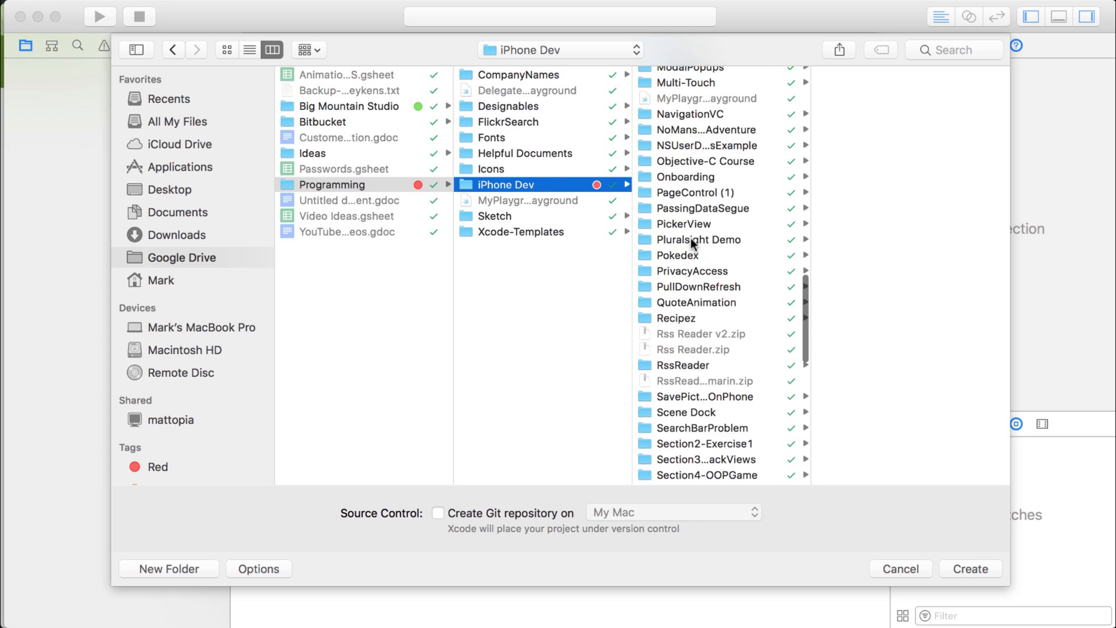
scroll(692, 243, up, 12)
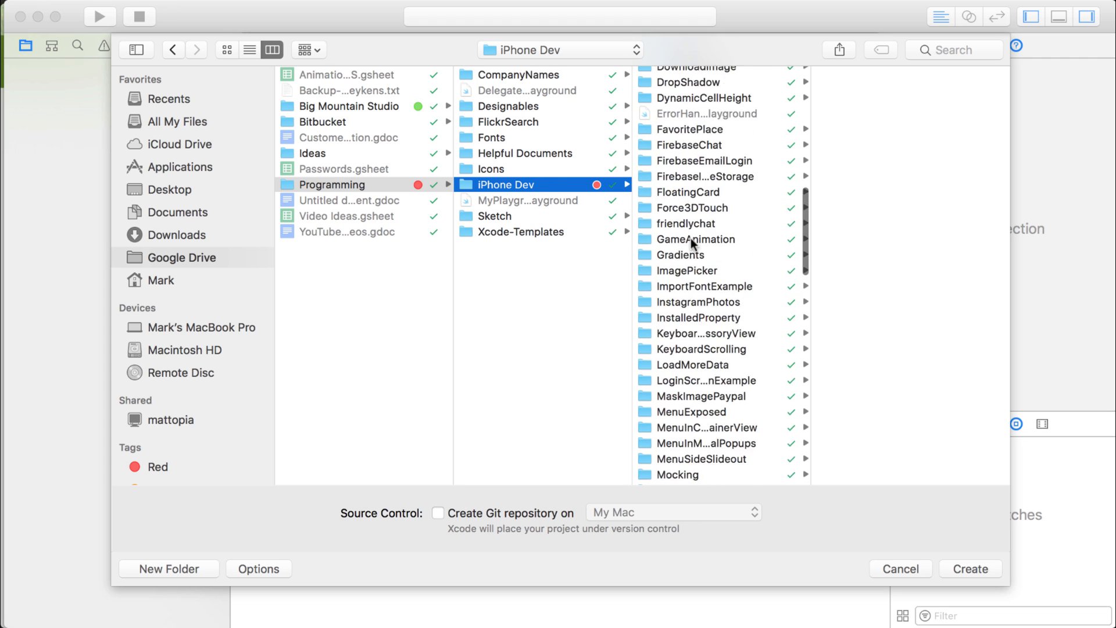
click(716, 221)
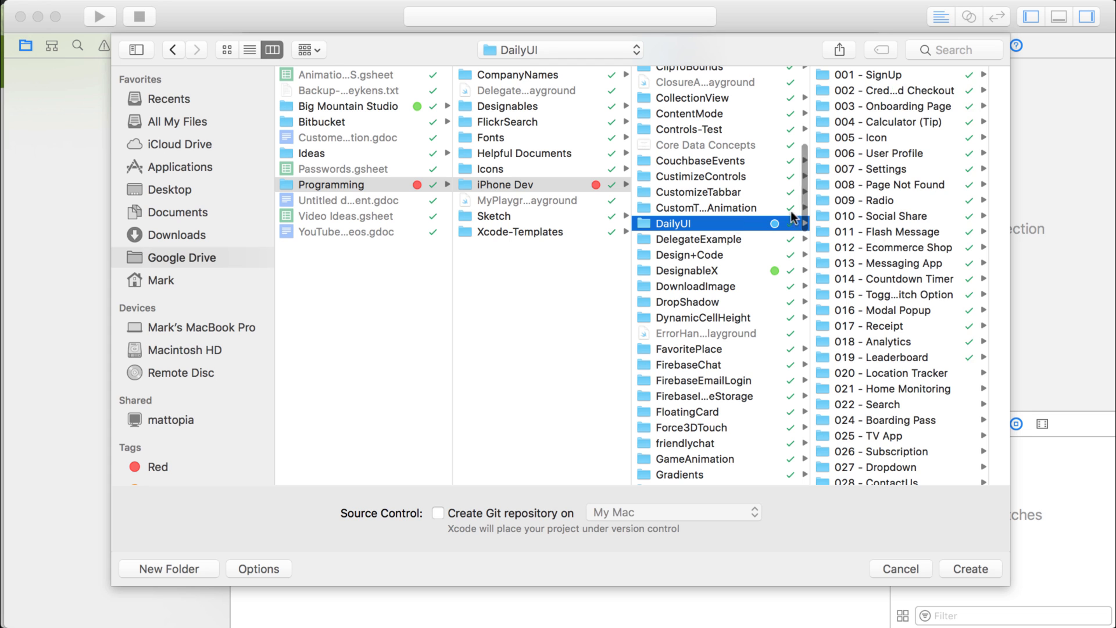
scroll(876, 294, down, 10)
scroll(877, 294, down, 5)
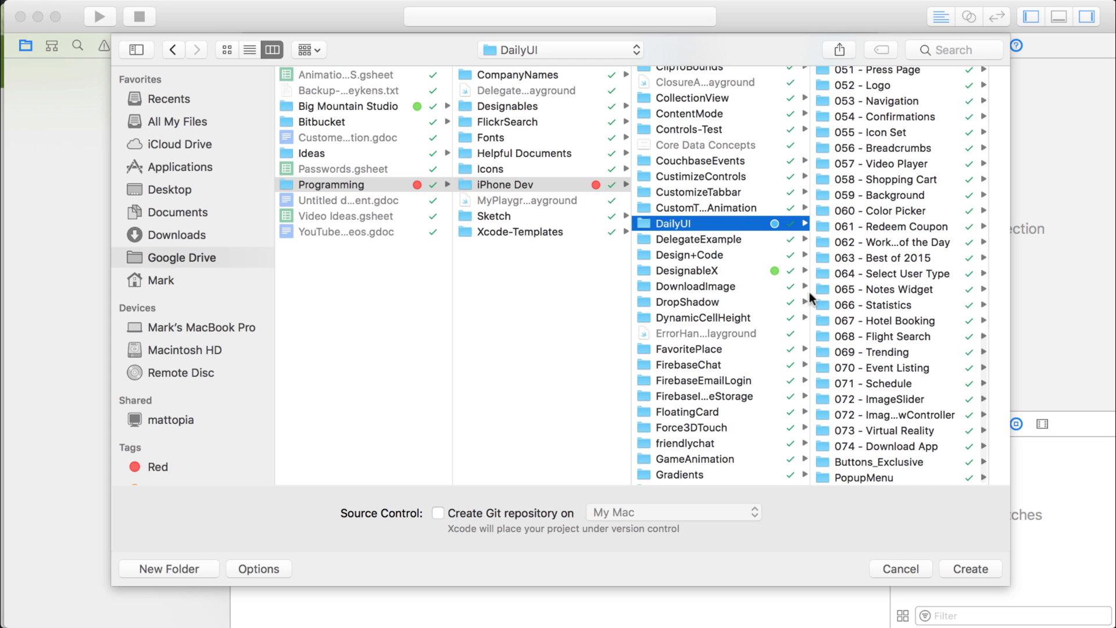
click(524, 183)
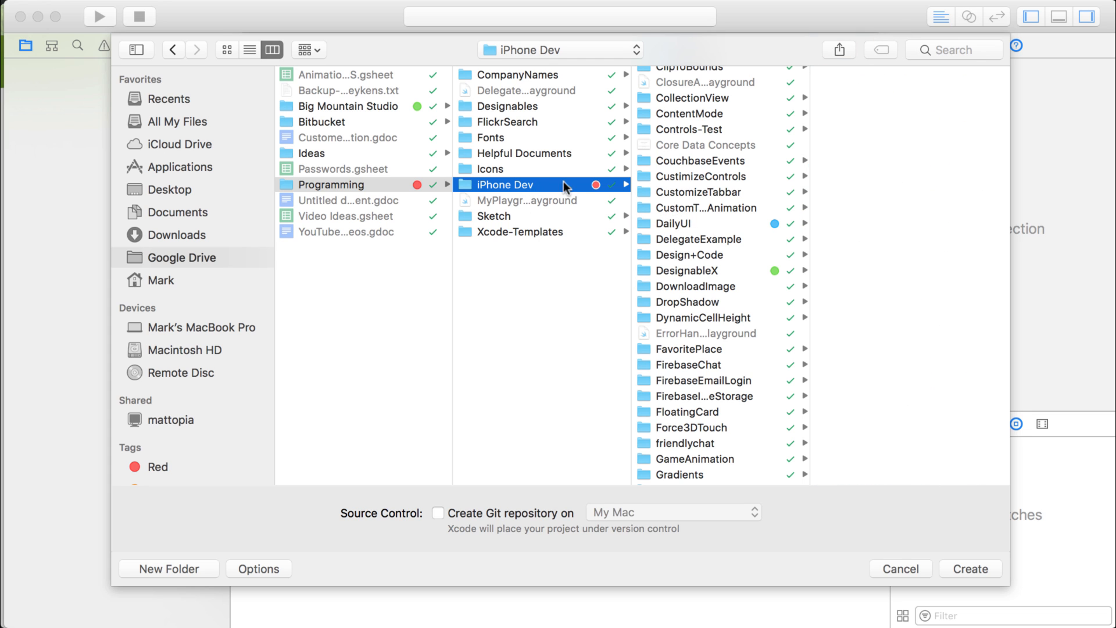
click(962, 569)
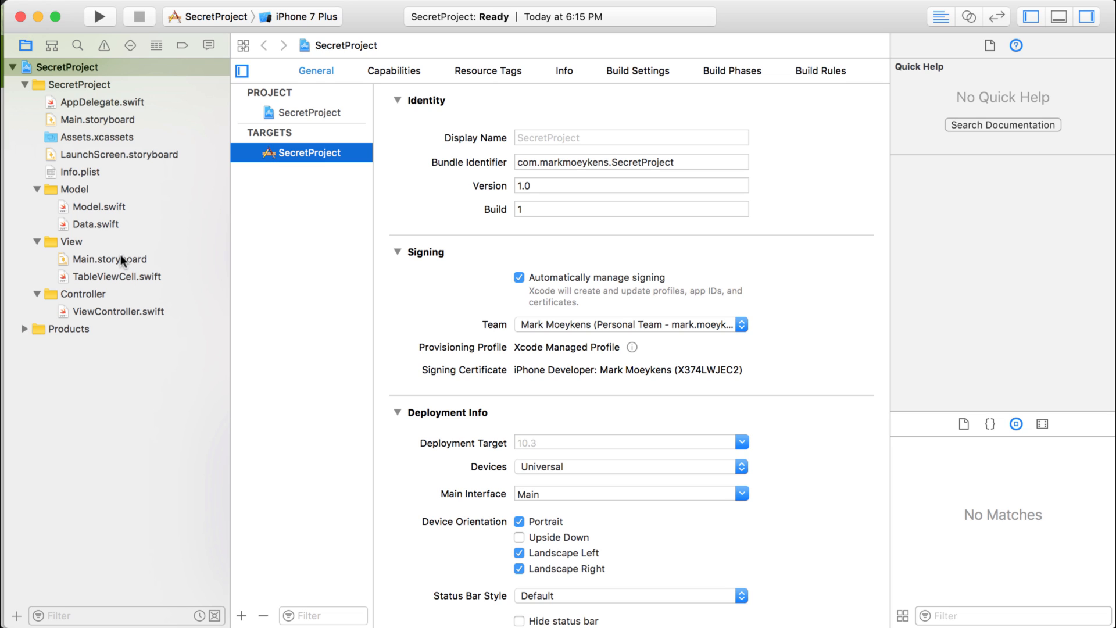
Move the Main.storyboard located outside the View group to the Trash, and open the Main.storyboard inside the View group.
click(100, 119)
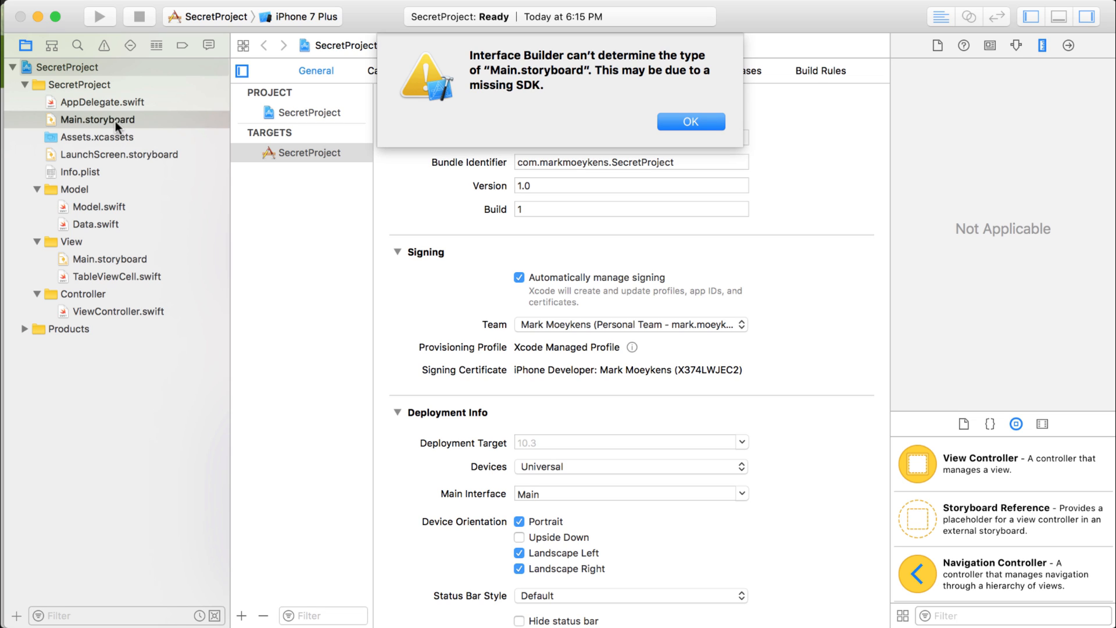
click(115, 121)
click(690, 122)
click(150, 116)
click(688, 121)
key(Delete)
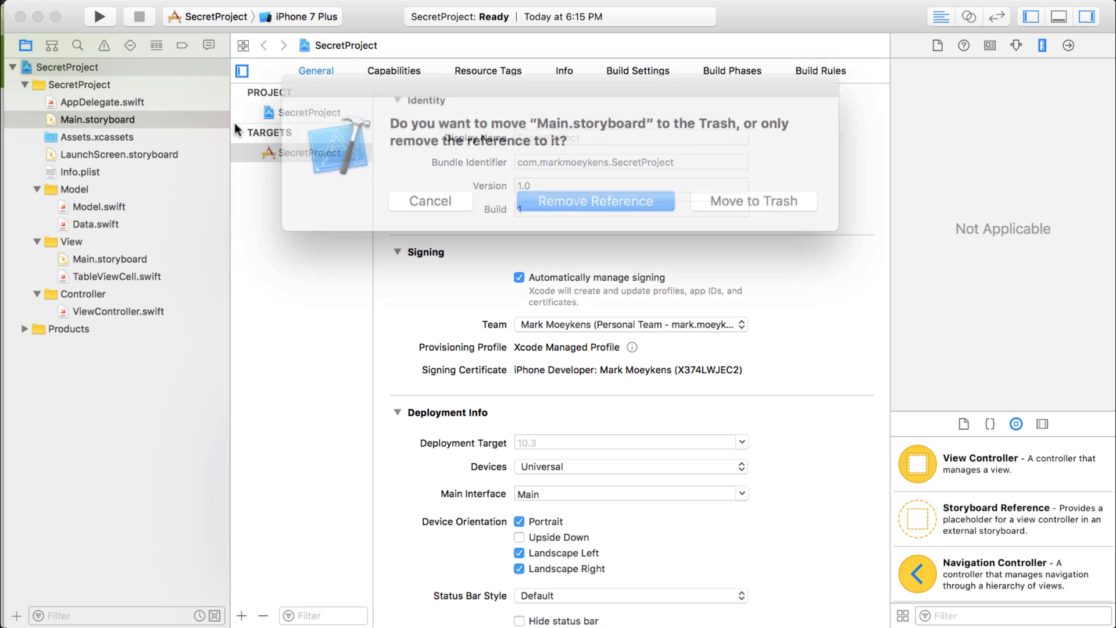
click(716, 195)
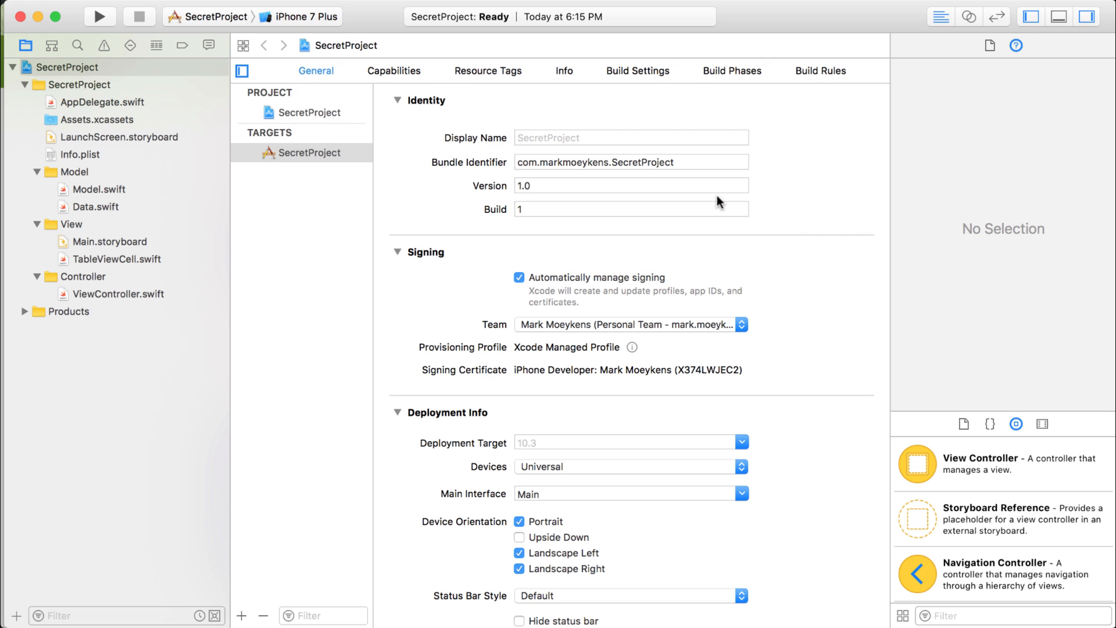
click(103, 239)
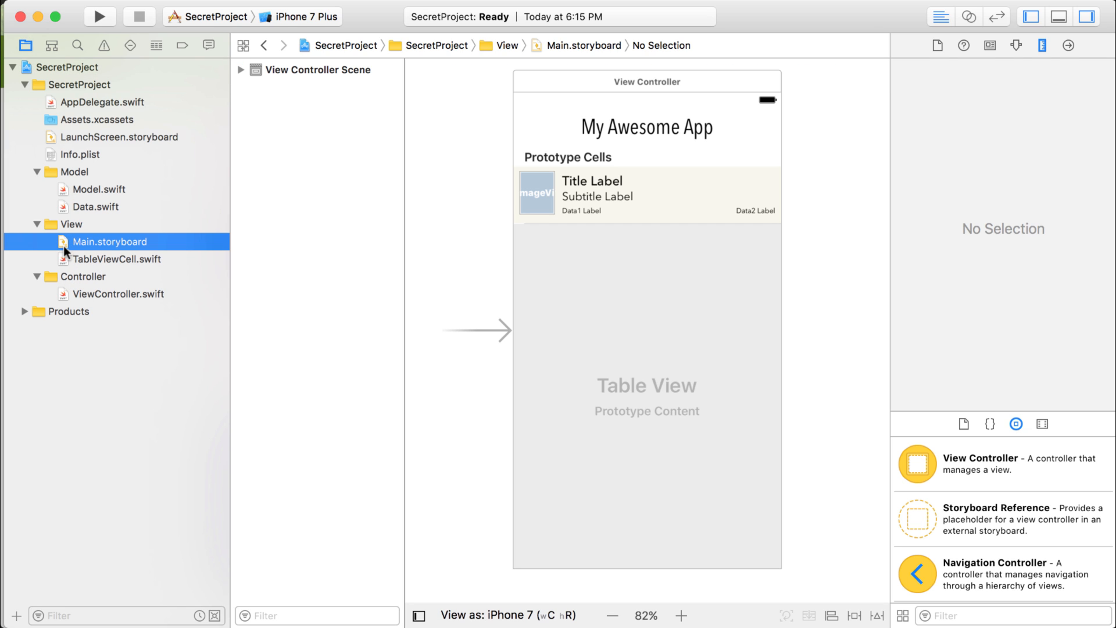
Move LaunchScreen.storyboard into the View group and AppDelegate.swift into the Controller group.
click(75, 134)
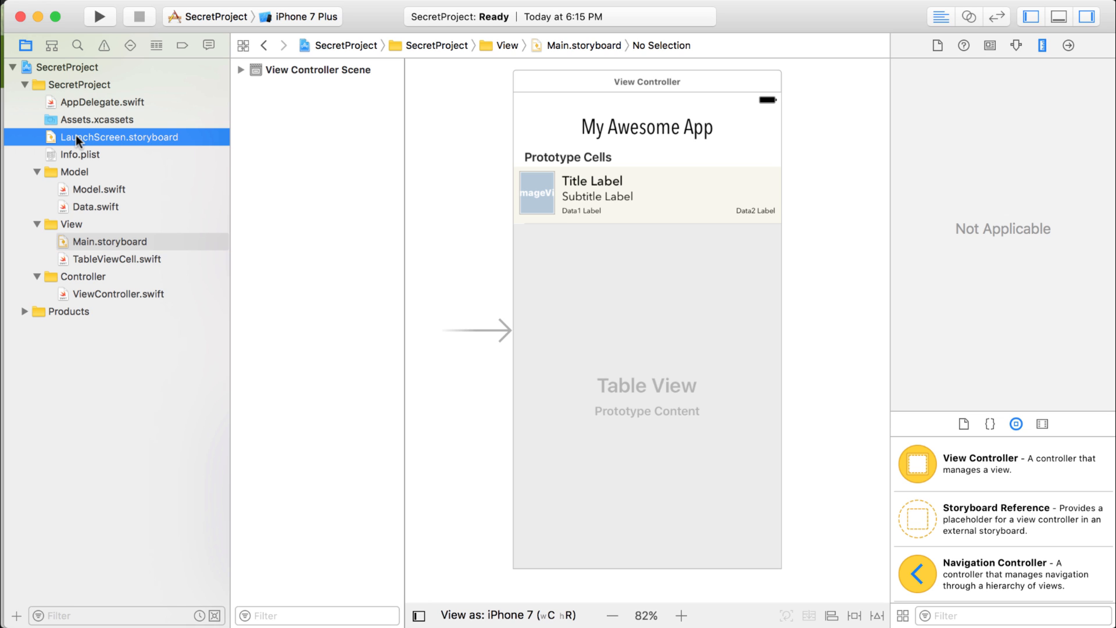
drag(75, 134, 65, 224)
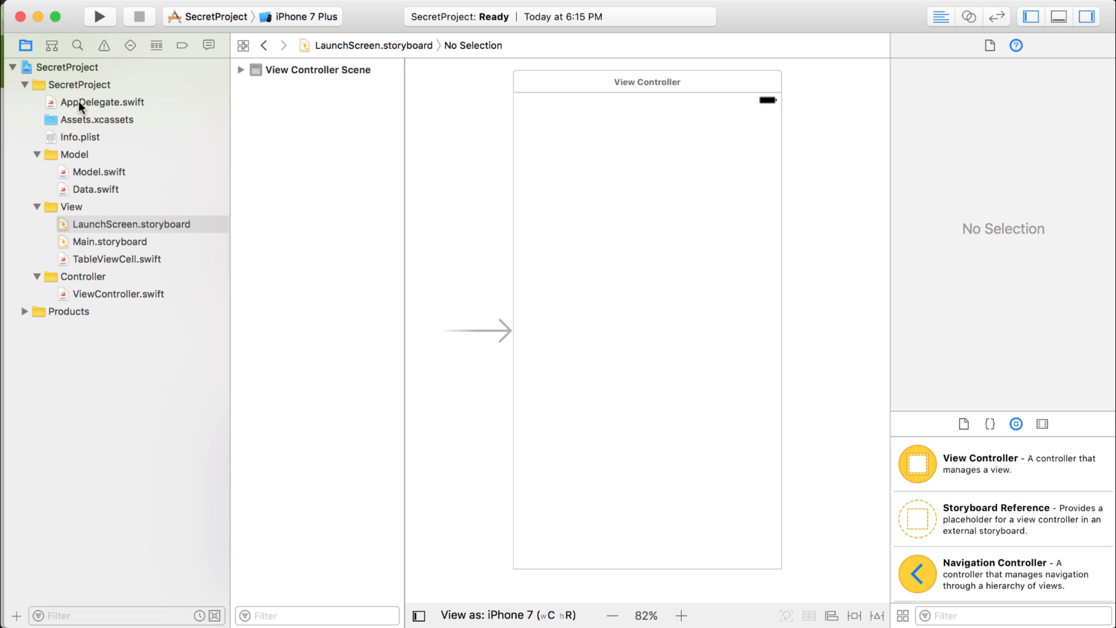
drag(78, 101, 95, 278)
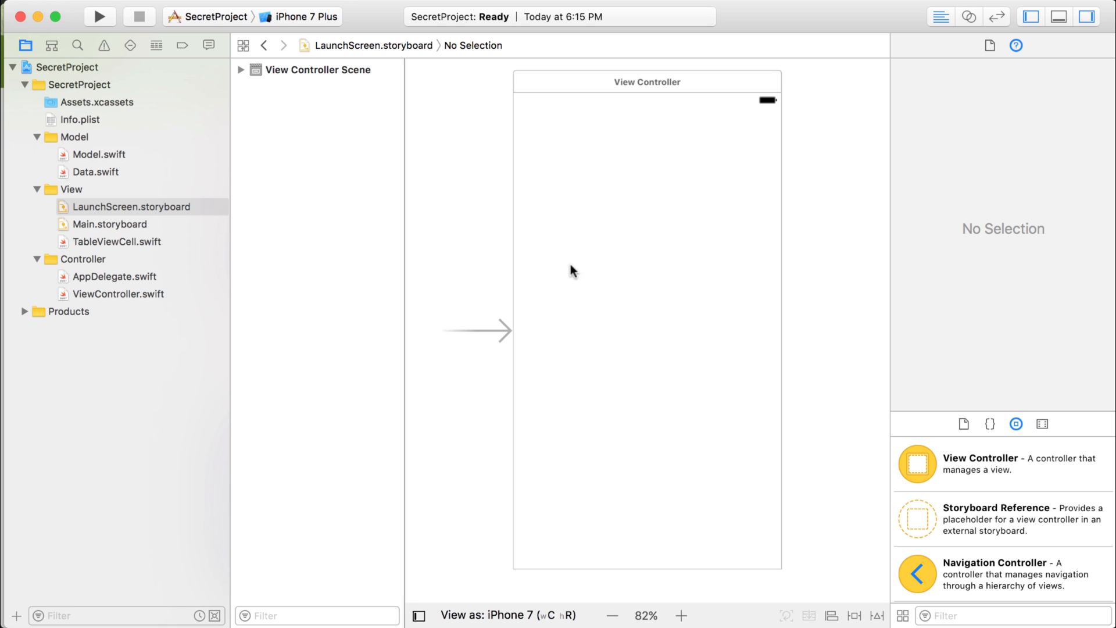
Inspect the My Awesome App label in Main.storyboard and the UITableViewDataSource extension in ViewController.swift.
click(123, 223)
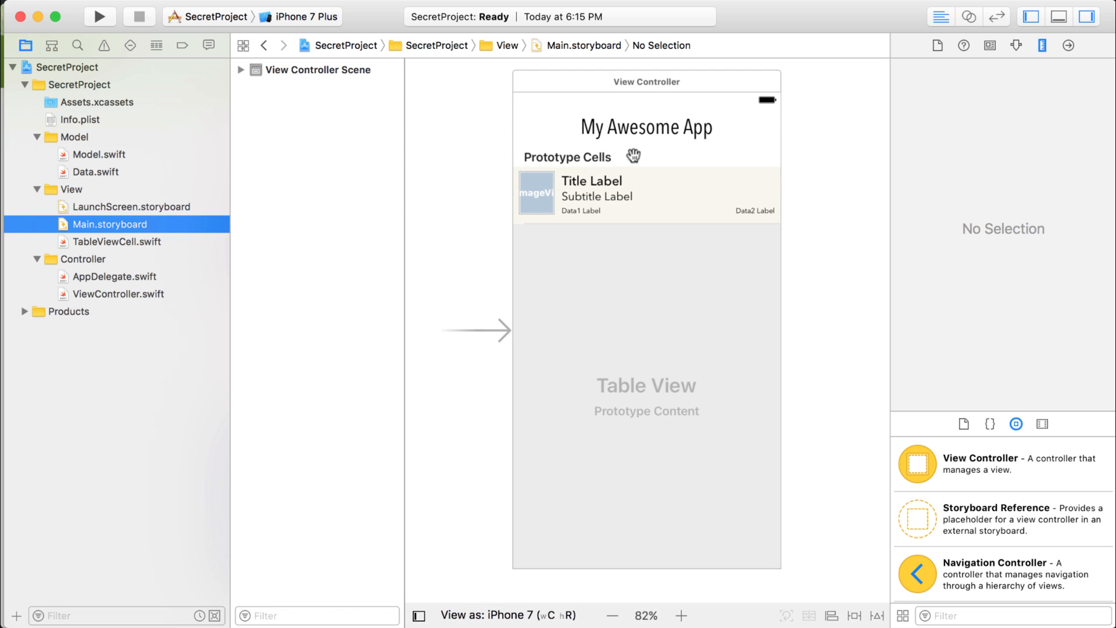
click(649, 129)
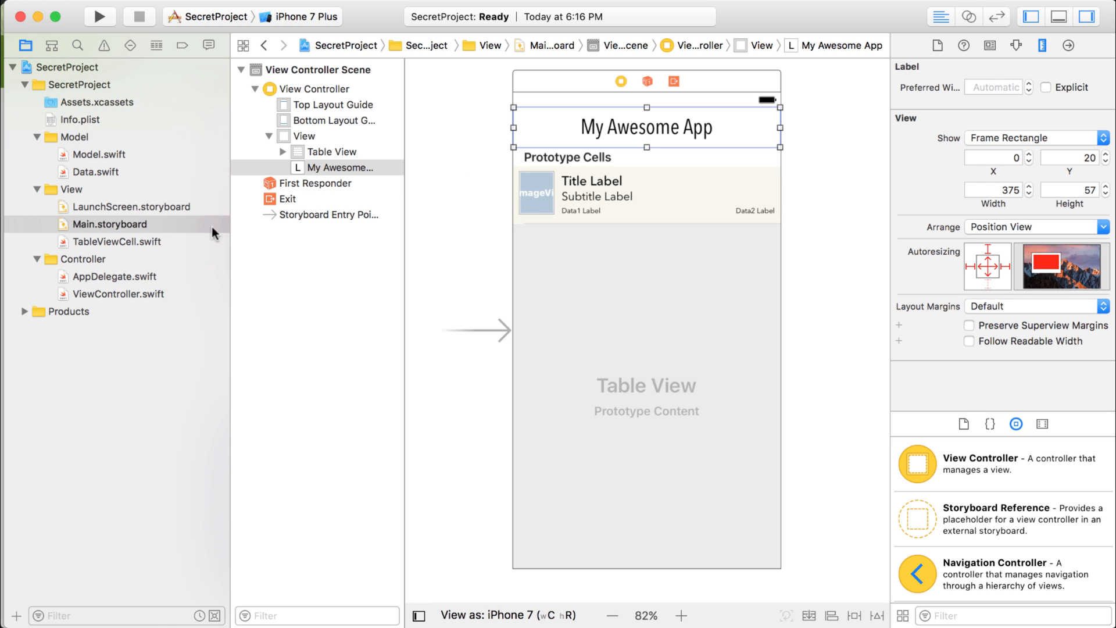
click(124, 293)
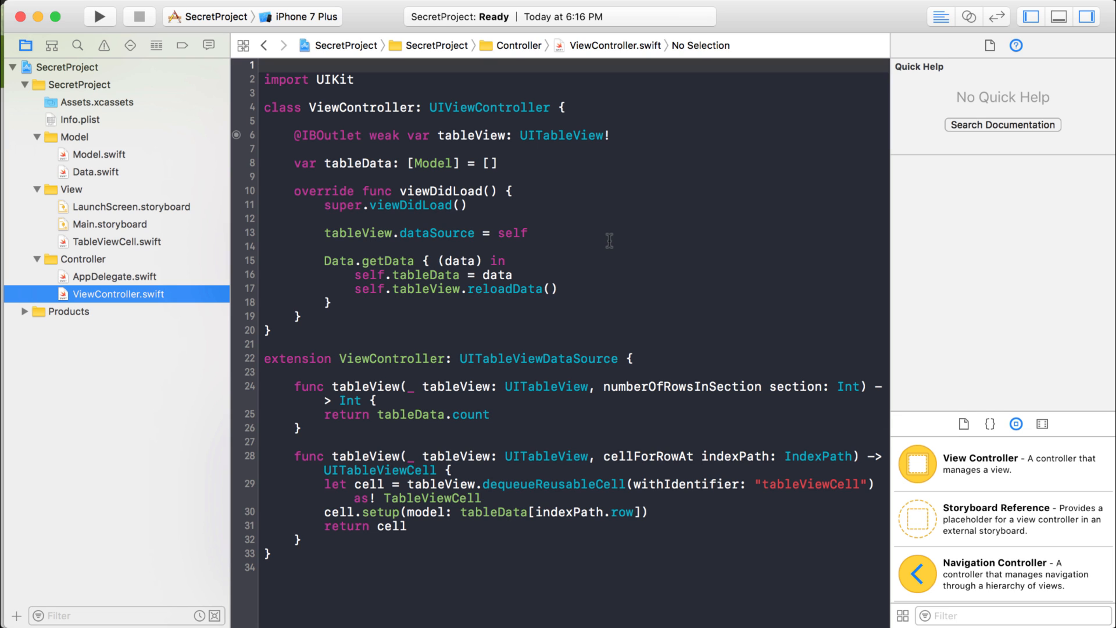
double_click(530, 358)
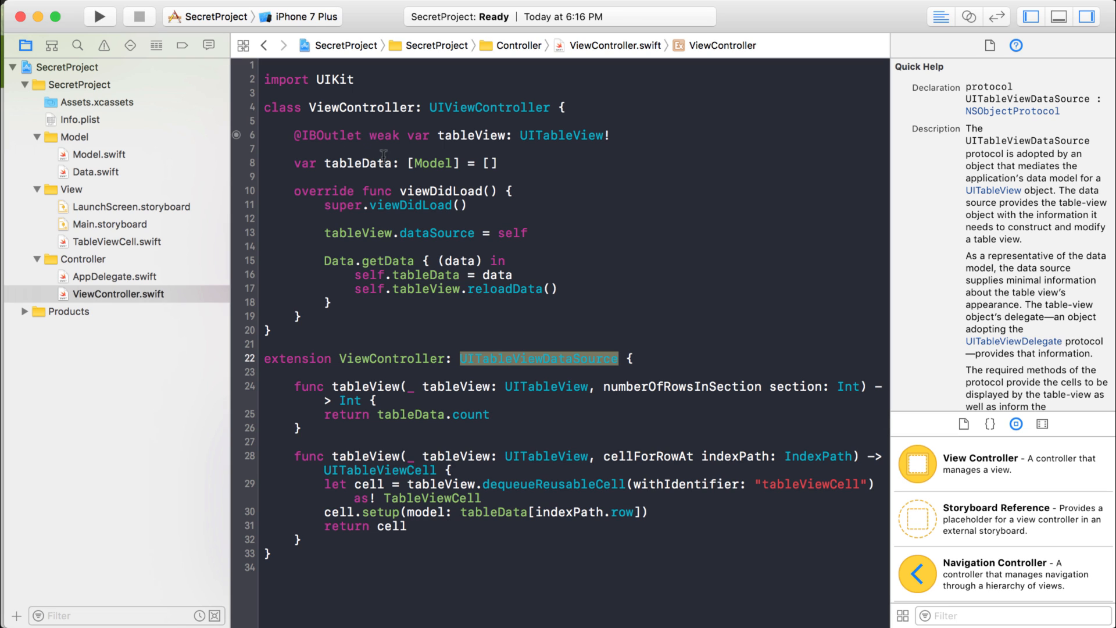
Review the getData function in Data.swift, the Dribbble design, and the data1 and data2 properties in Model.swift.
click(85, 170)
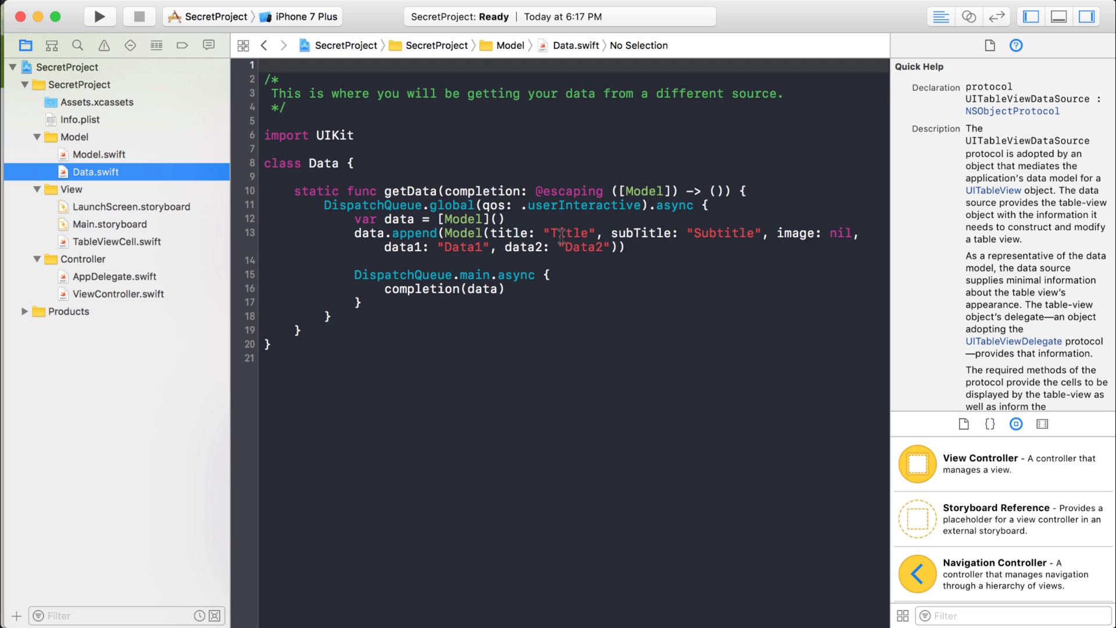
click(641, 189)
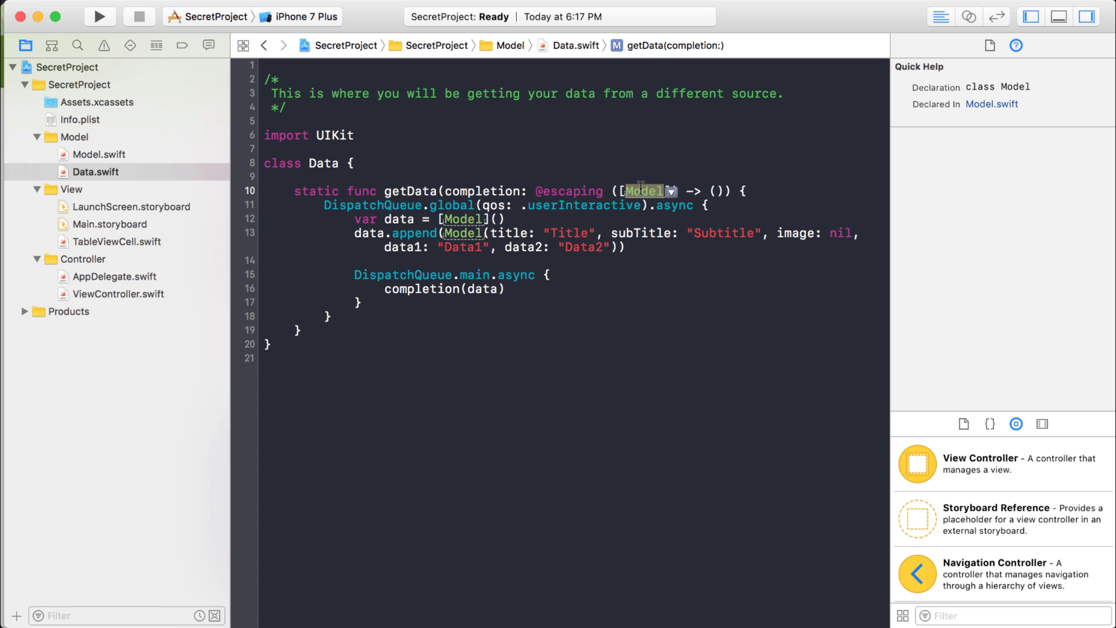
key(super+Tab)
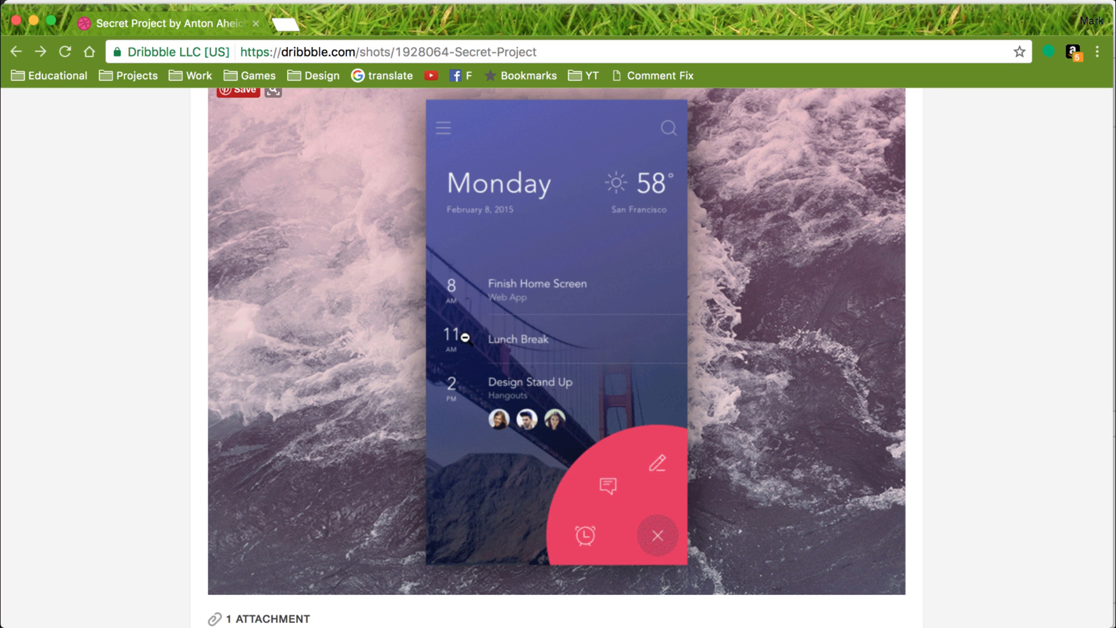
key(super+Tab)
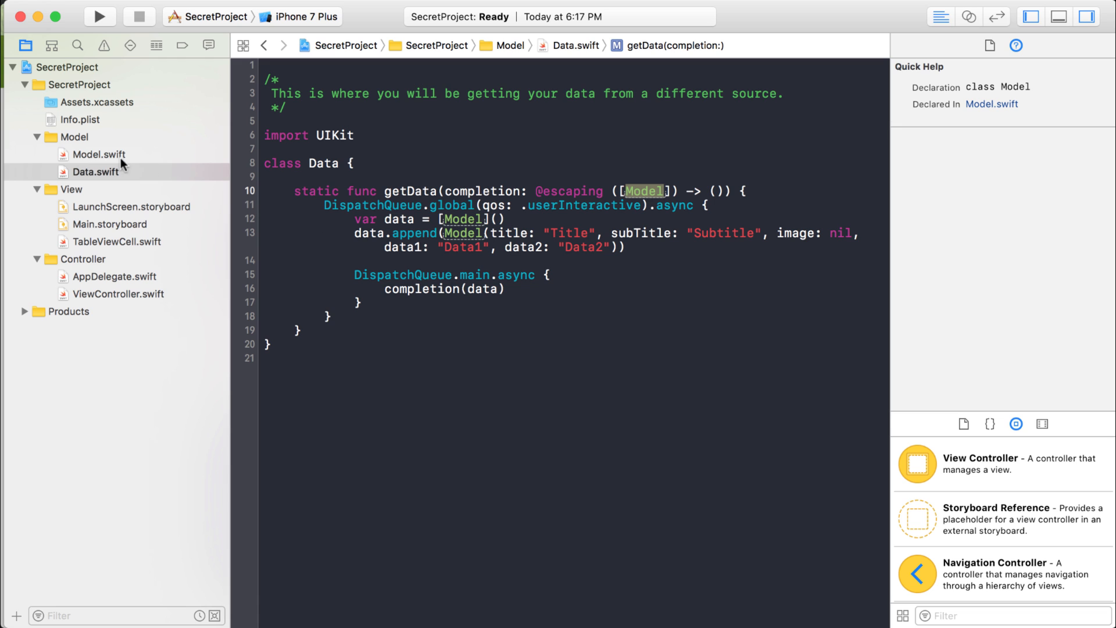
click(113, 154)
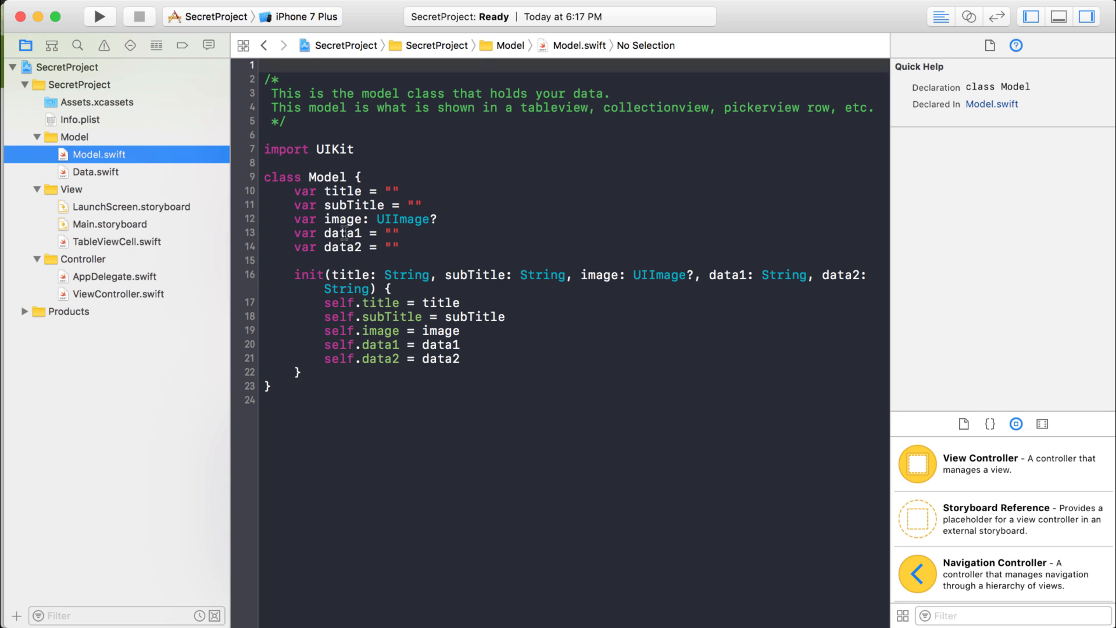
click(344, 234)
click(346, 247)
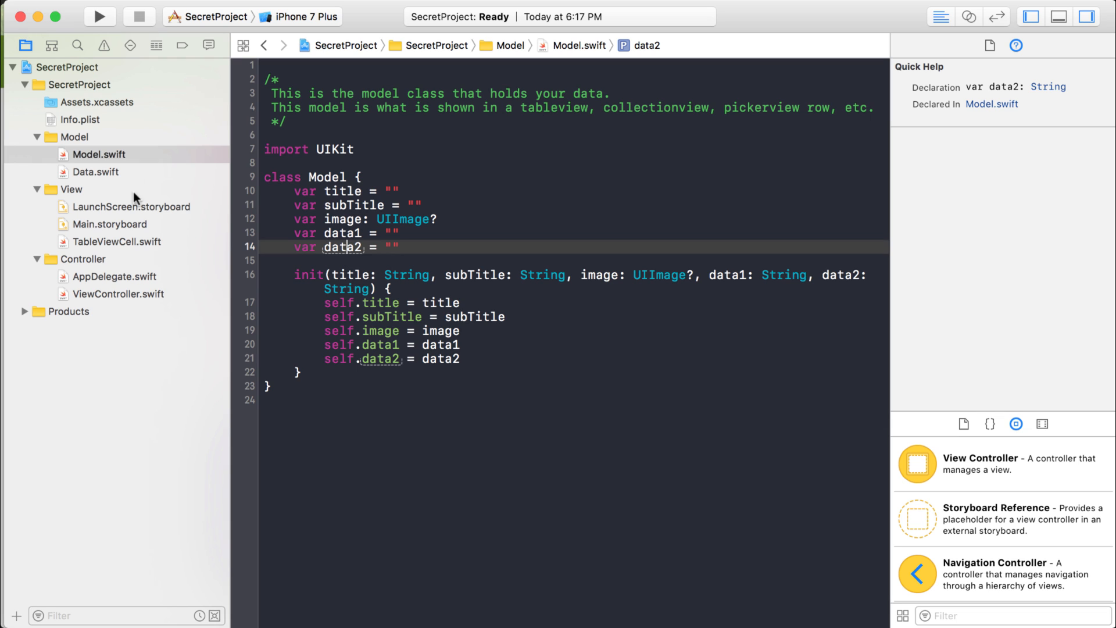
Open Main.storyboard, run the app on the iPhone 7 simulator, try scrolling its table, and stop the run.
click(124, 225)
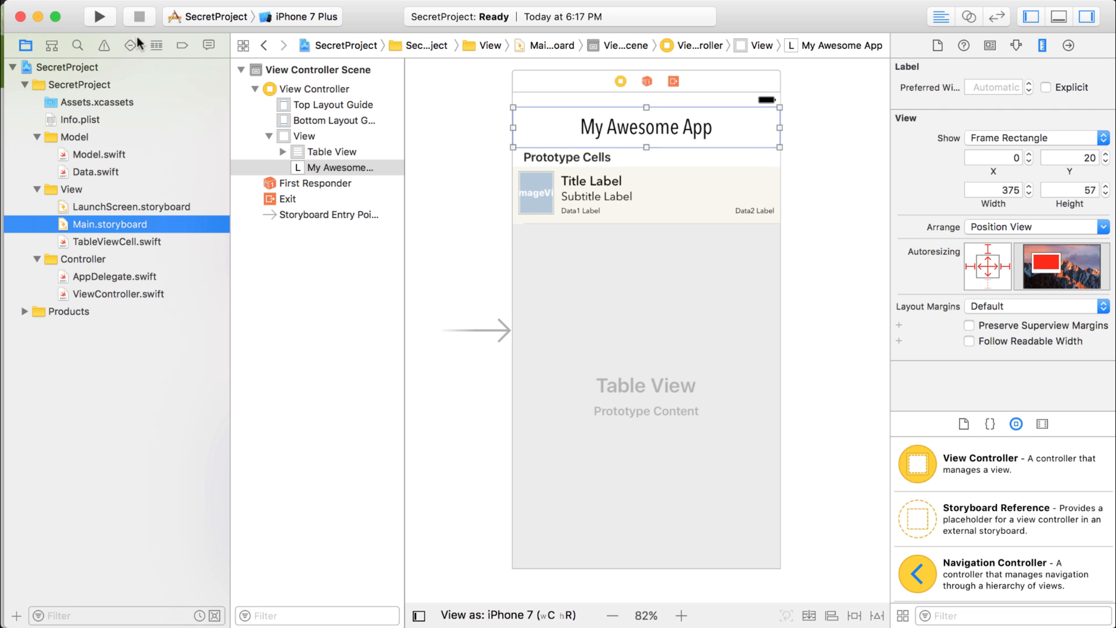
click(283, 16)
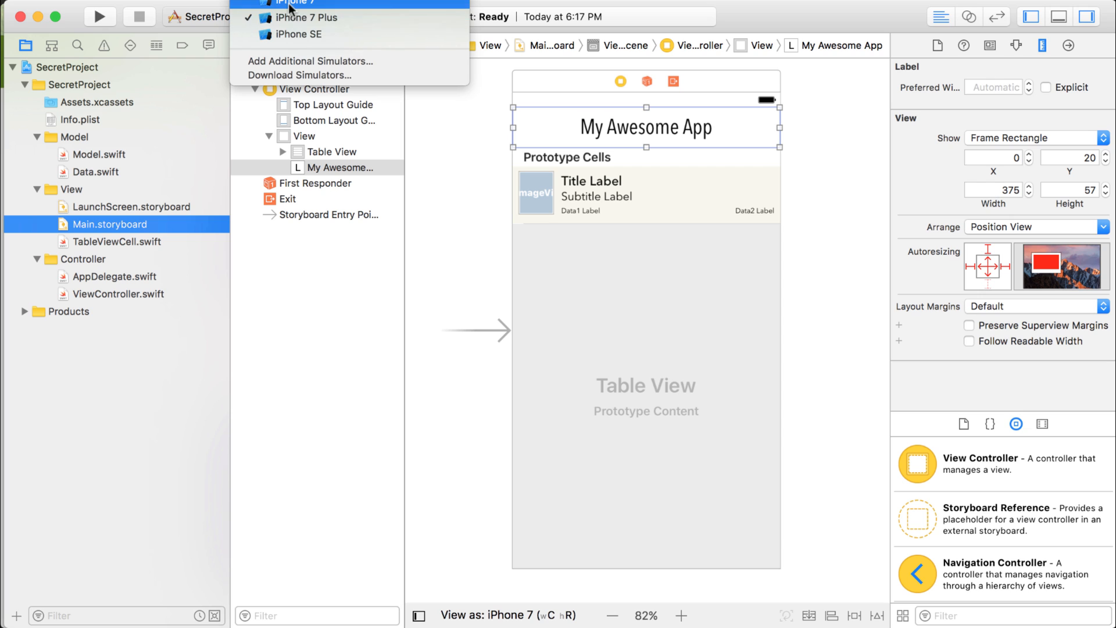
click(292, 3)
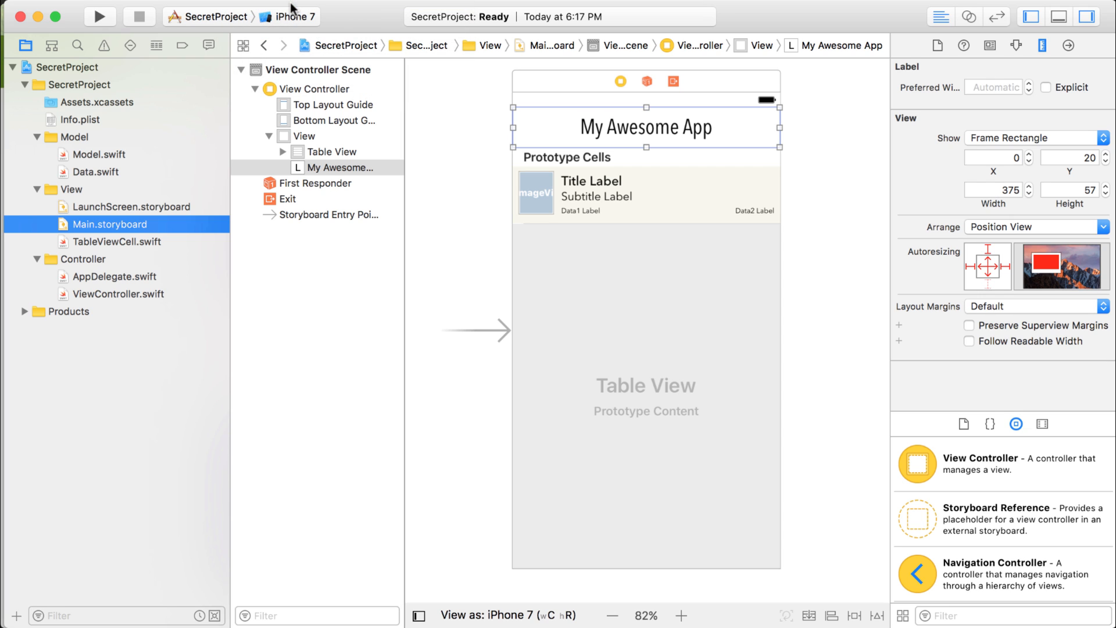
click(100, 16)
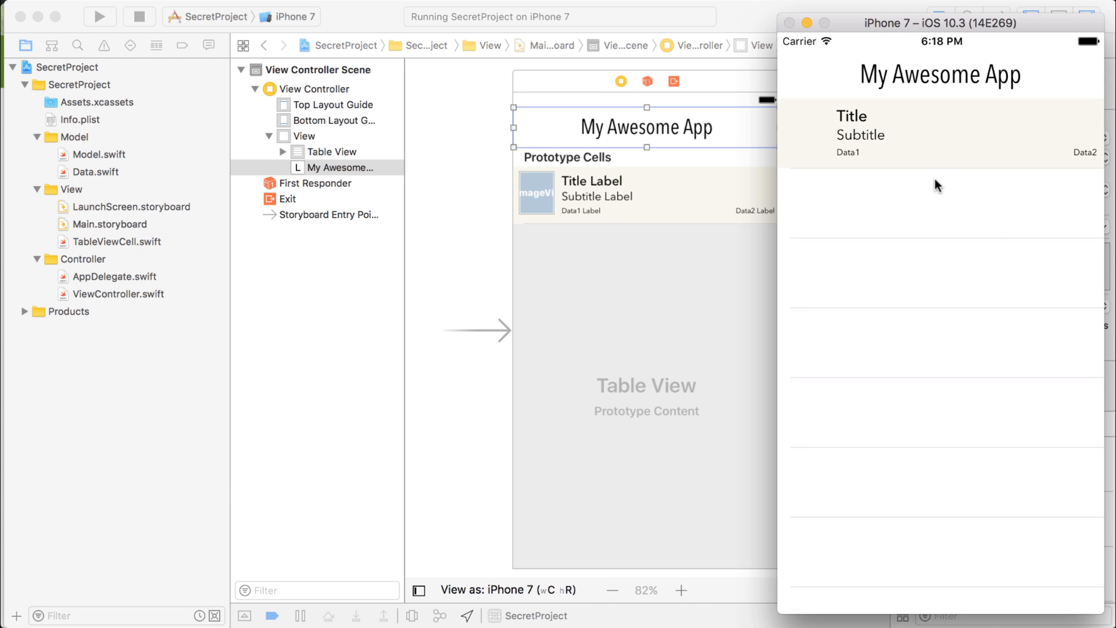
drag(936, 185, 953, 444)
click(139, 16)
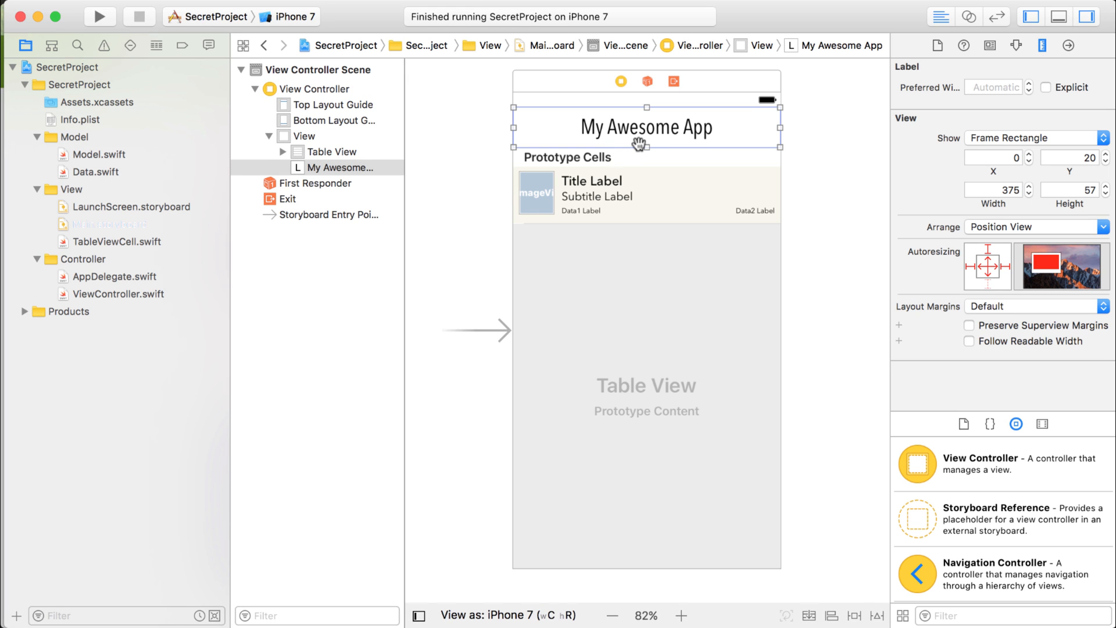
Look over the Secret Project design on Dribbble in Chrome and return to Main.storyboard in Xcode.
key(super+Tab)
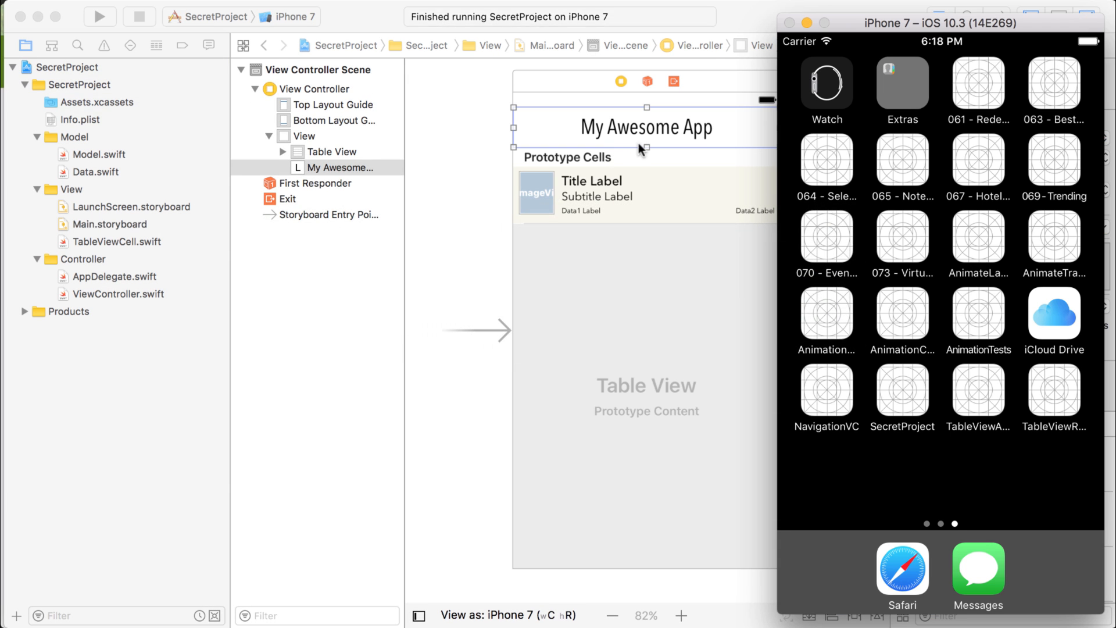
key(super+Tab)
key(super+Tab)
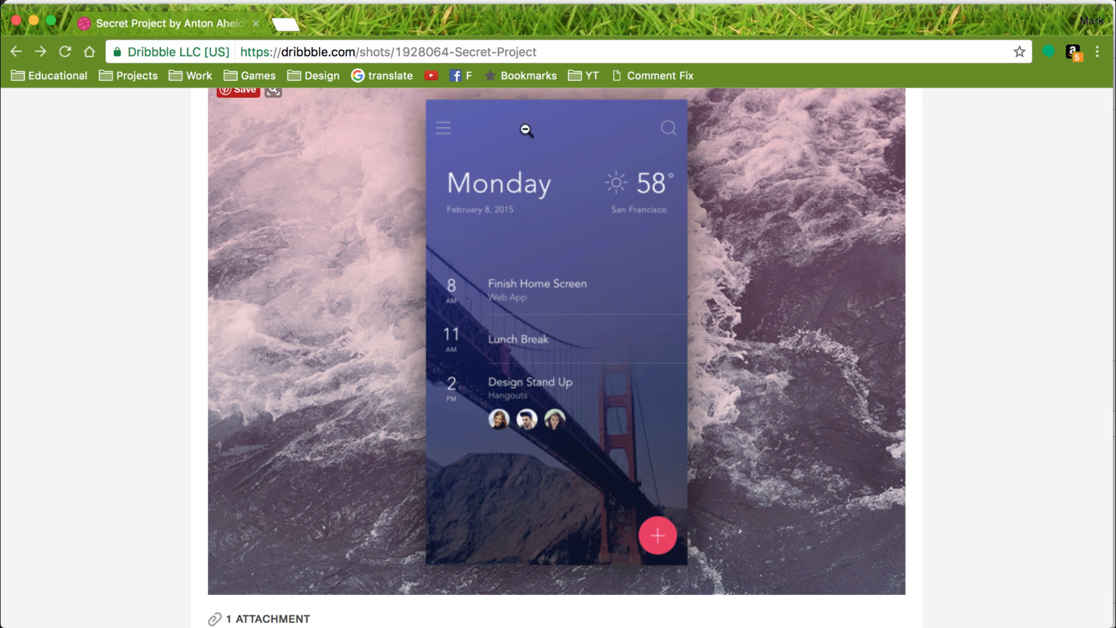
key(super+Tab)
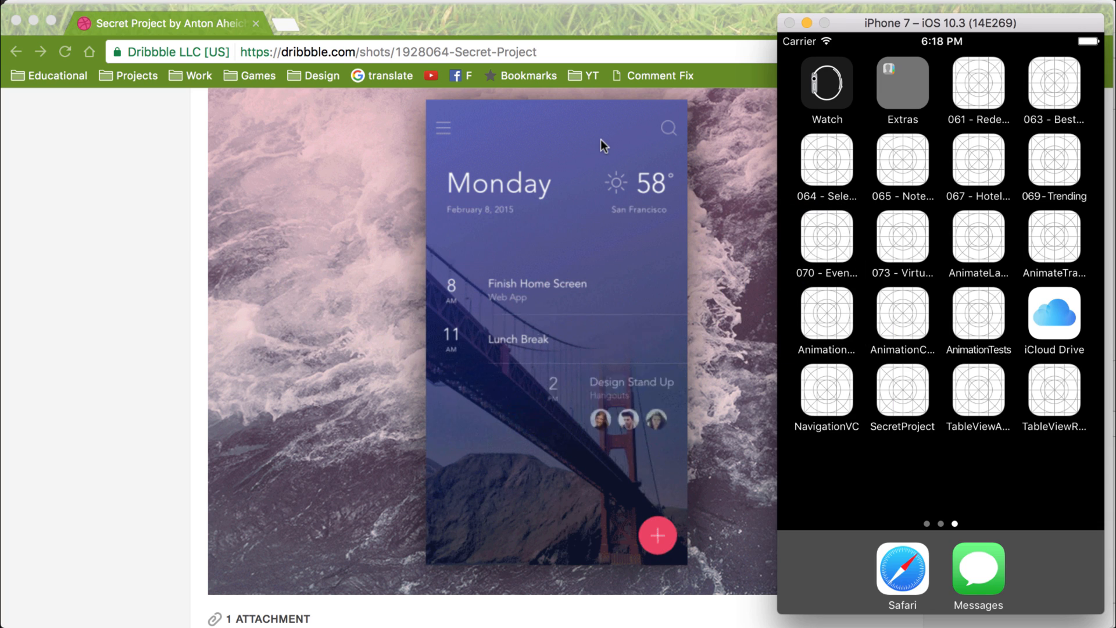
key(super+Tab)
key(super+Tab)
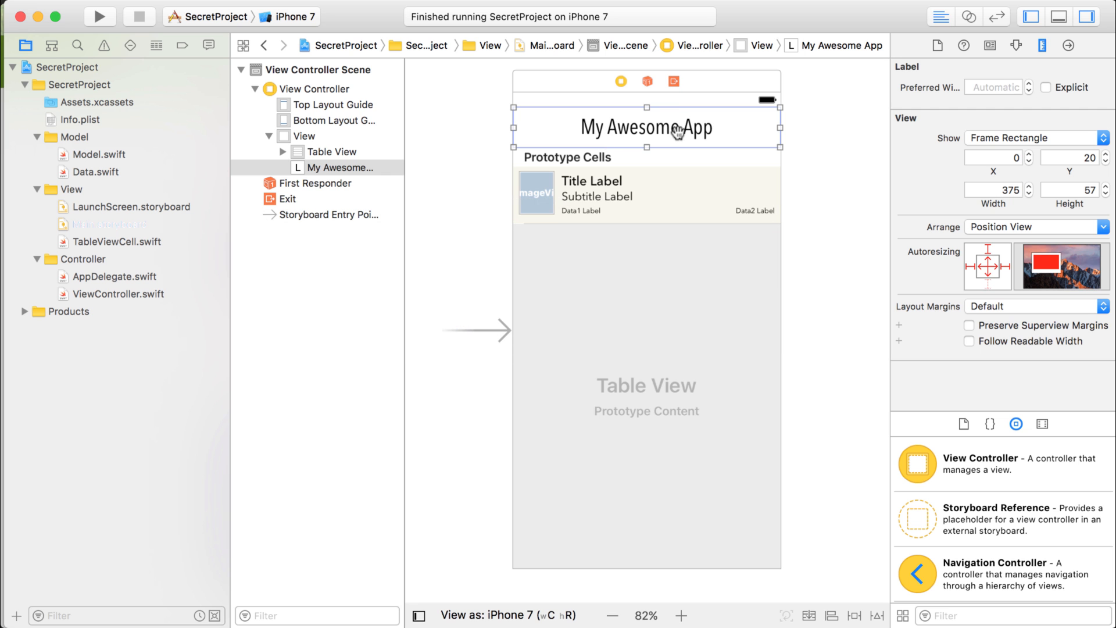
Delete the My Awesome App label from the view in Main.storyboard, keeping the storyboard file itself.
key(BackSpace)
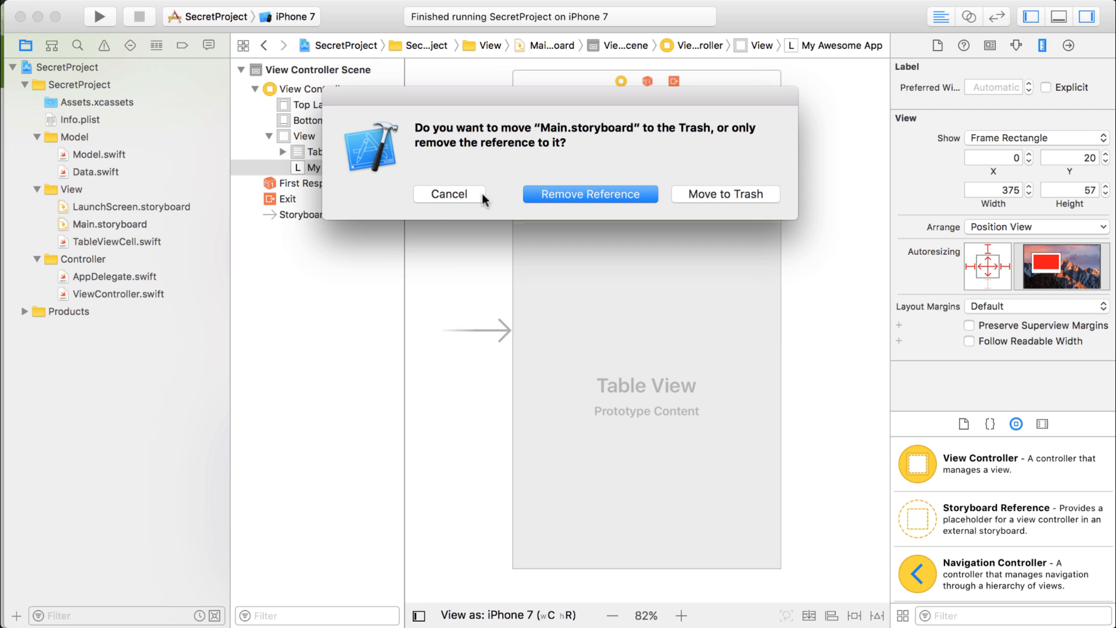
click(437, 195)
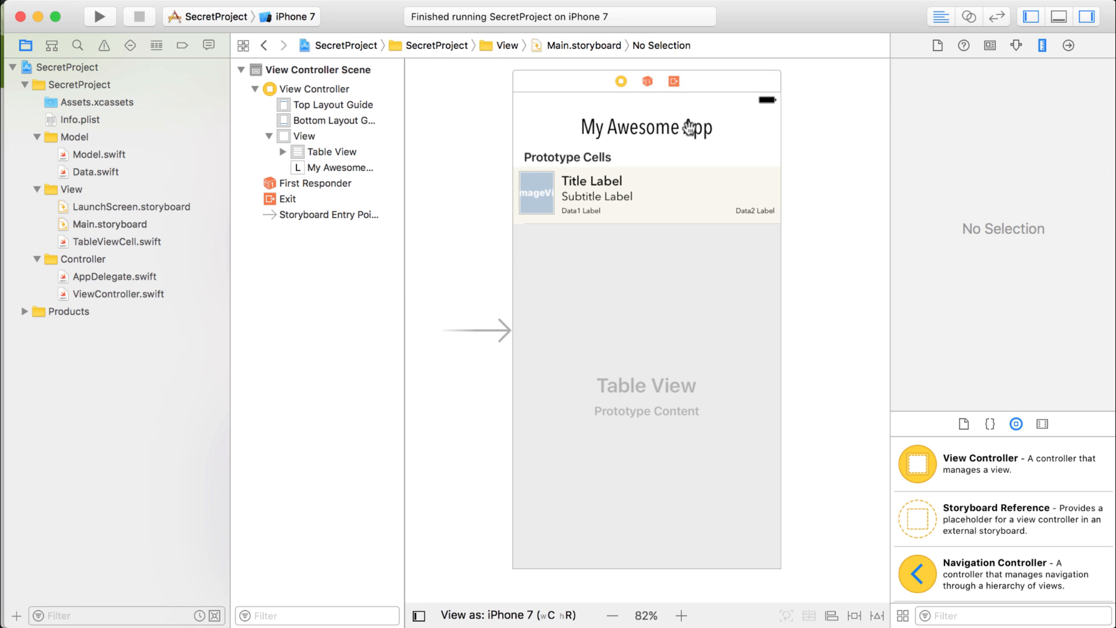
click(688, 128)
key(BackSpace)
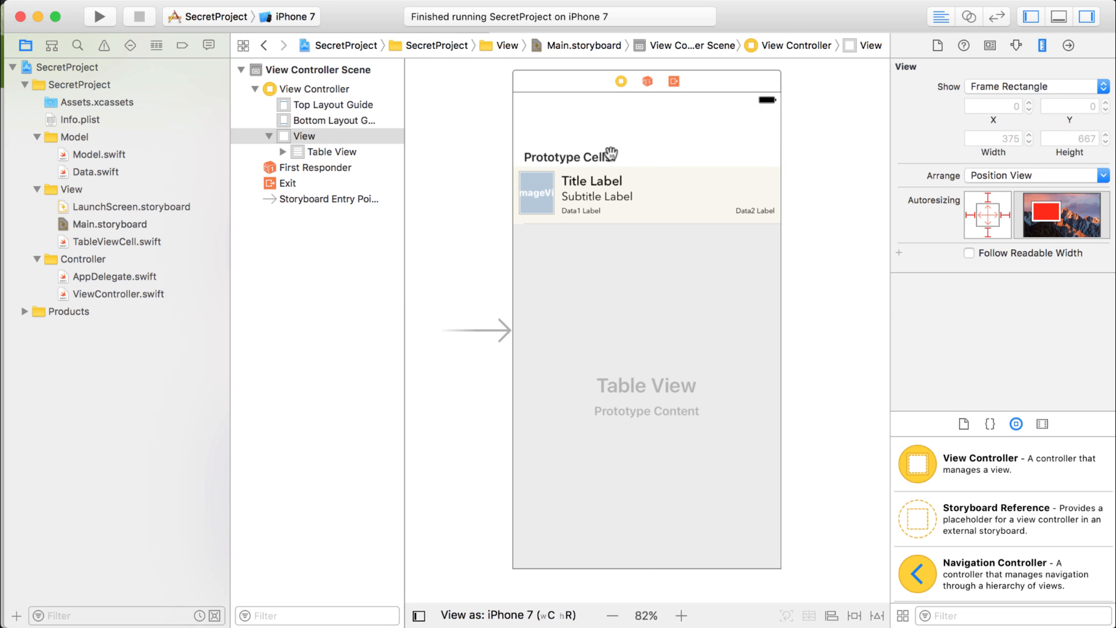
Lower the table view's upper edge to Y 240, giving a height of 427, and compare the layout with the Dribbble design.
click(657, 149)
drag(647, 147, 647, 264)
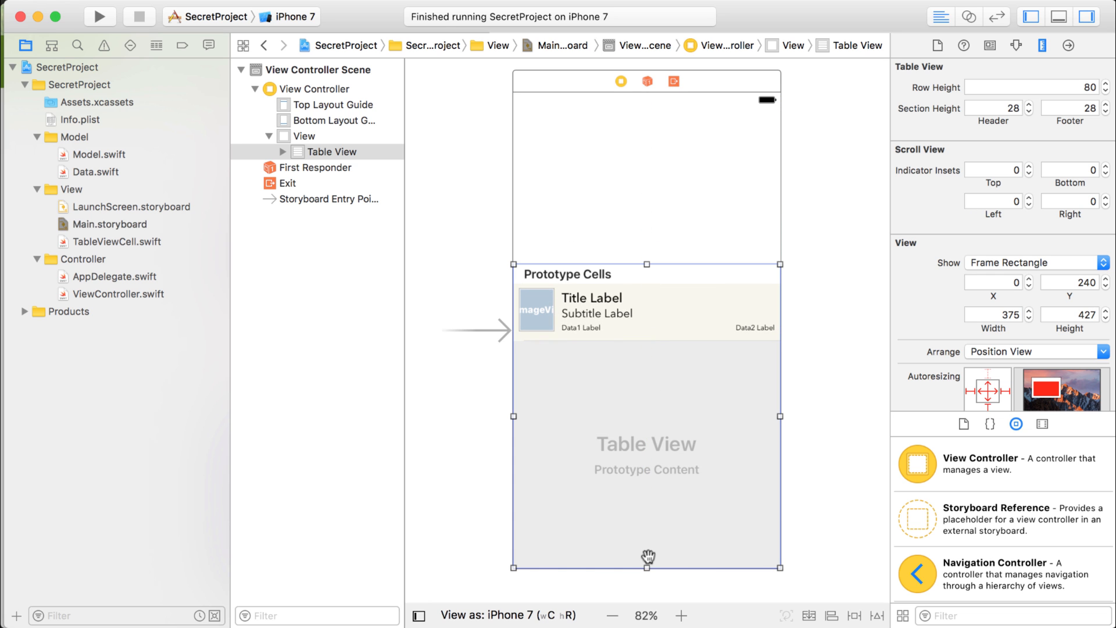
key(super+Tab)
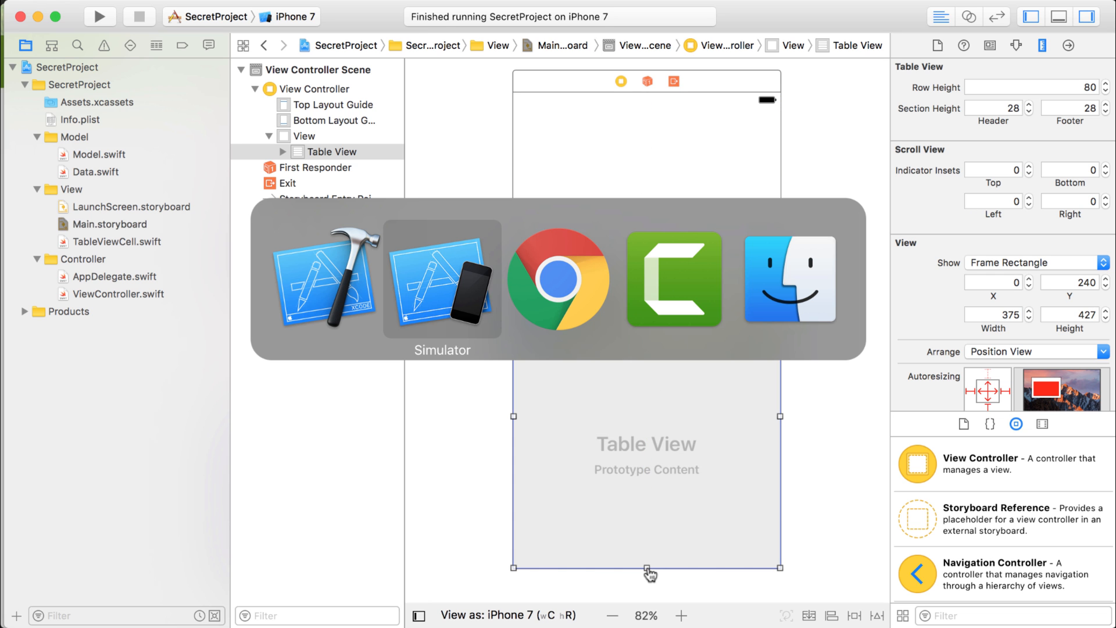
key(super+Tab)
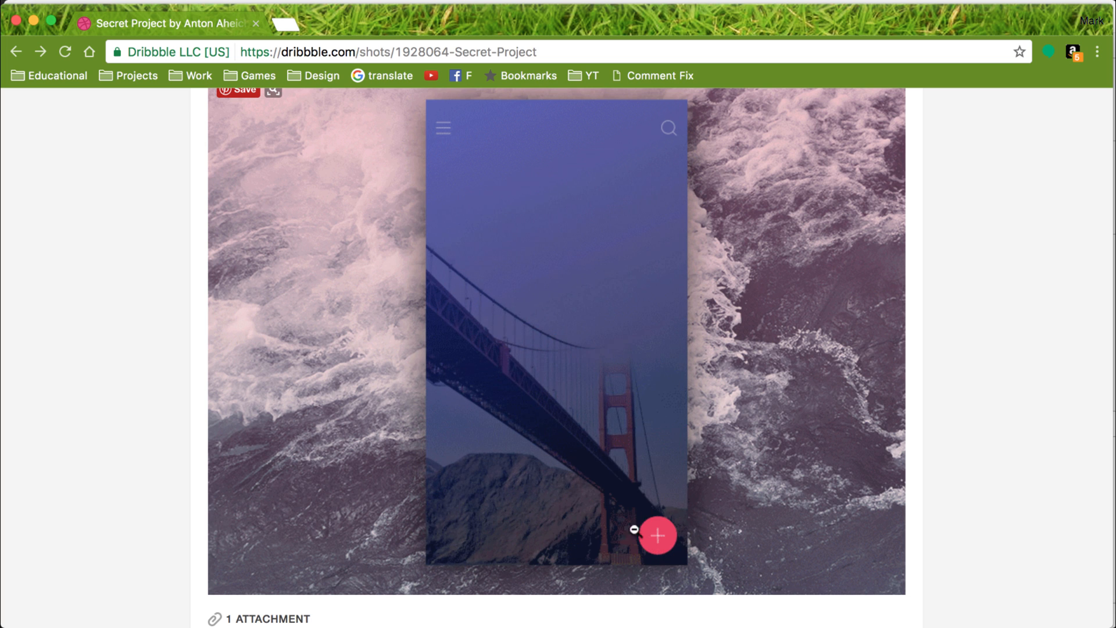
key(super+Tab)
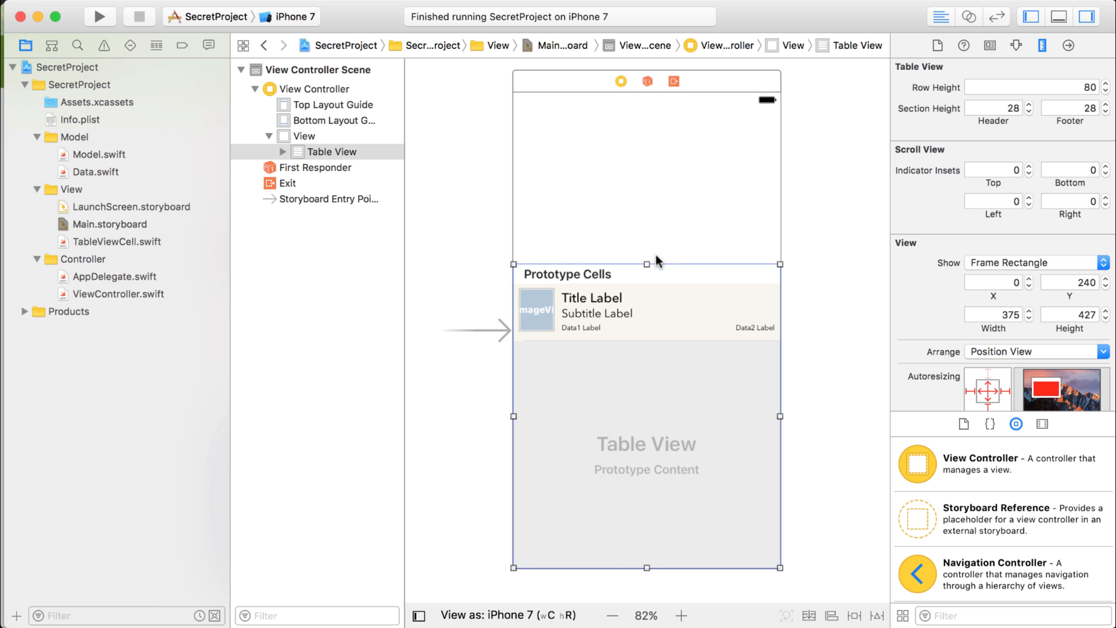
click(639, 225)
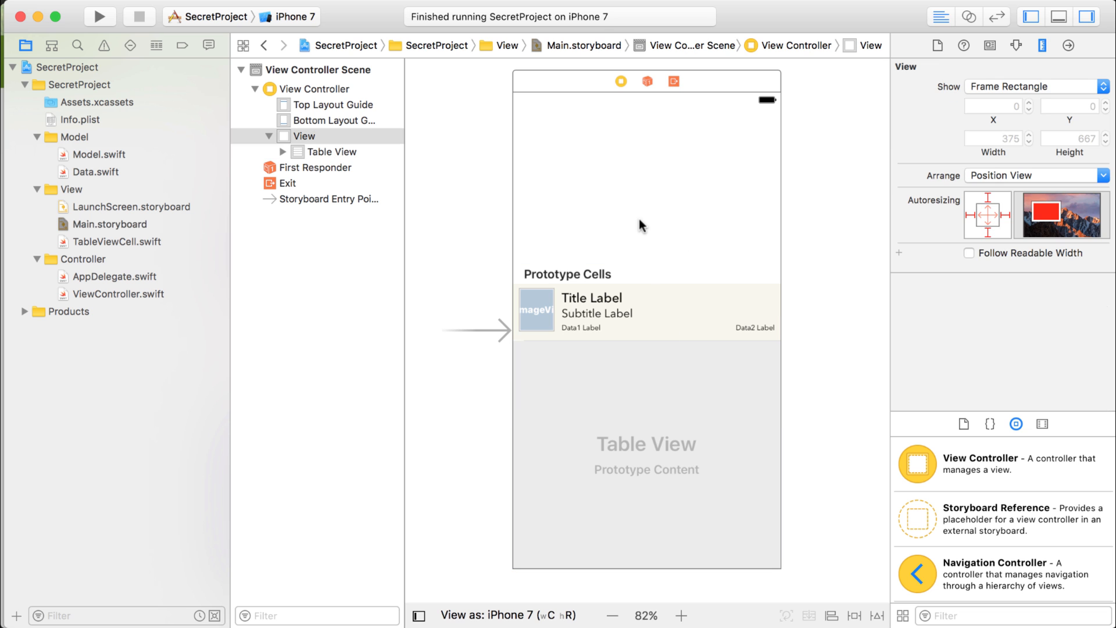
Switch to Chrome and open the bookmarked Pexels free stock photos site in a new tab.
key(super+Tab)
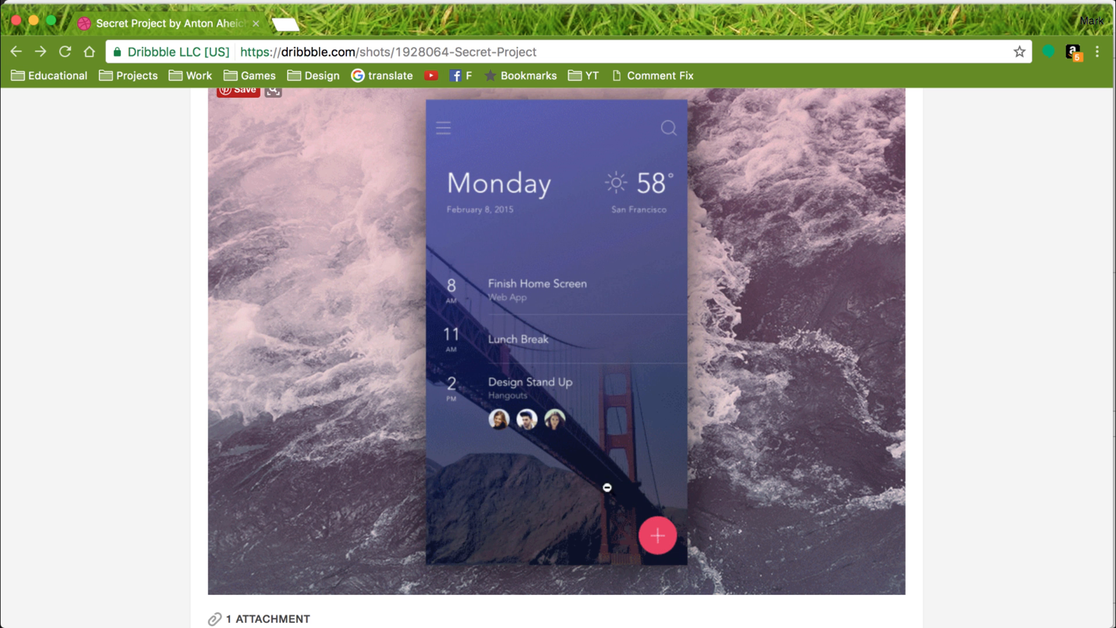
click(285, 23)
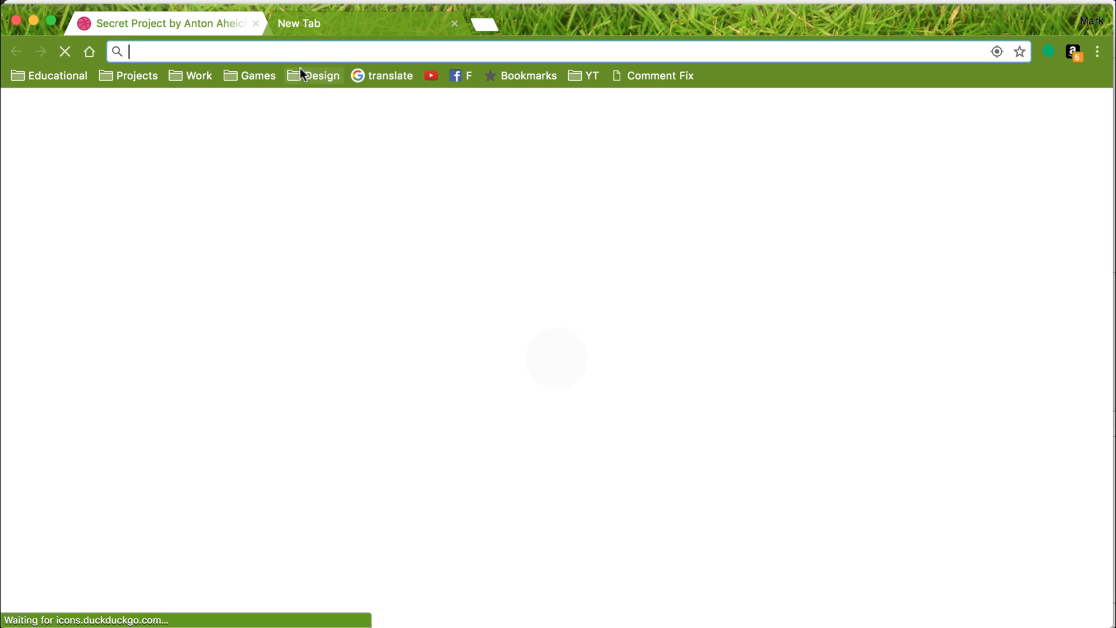
click(310, 75)
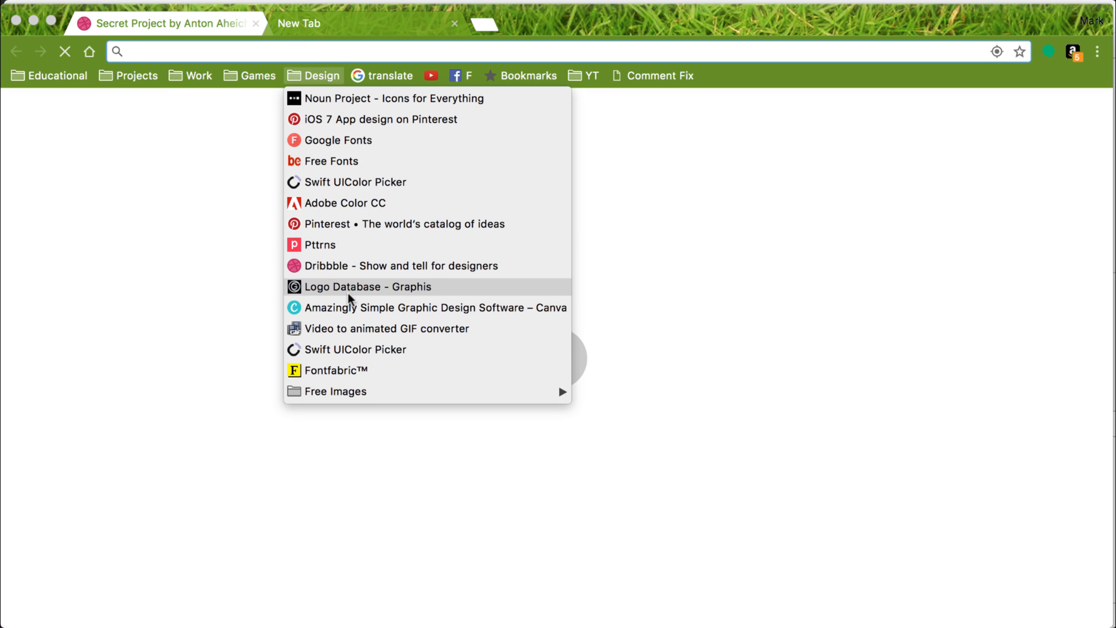
mouse_move(489, 392)
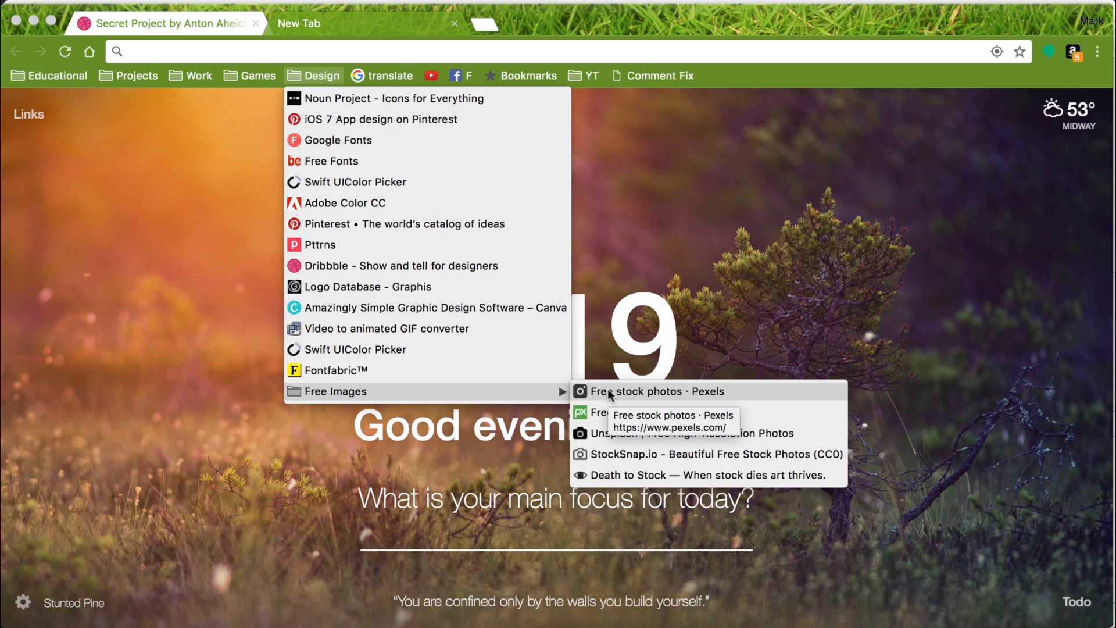
click(609, 392)
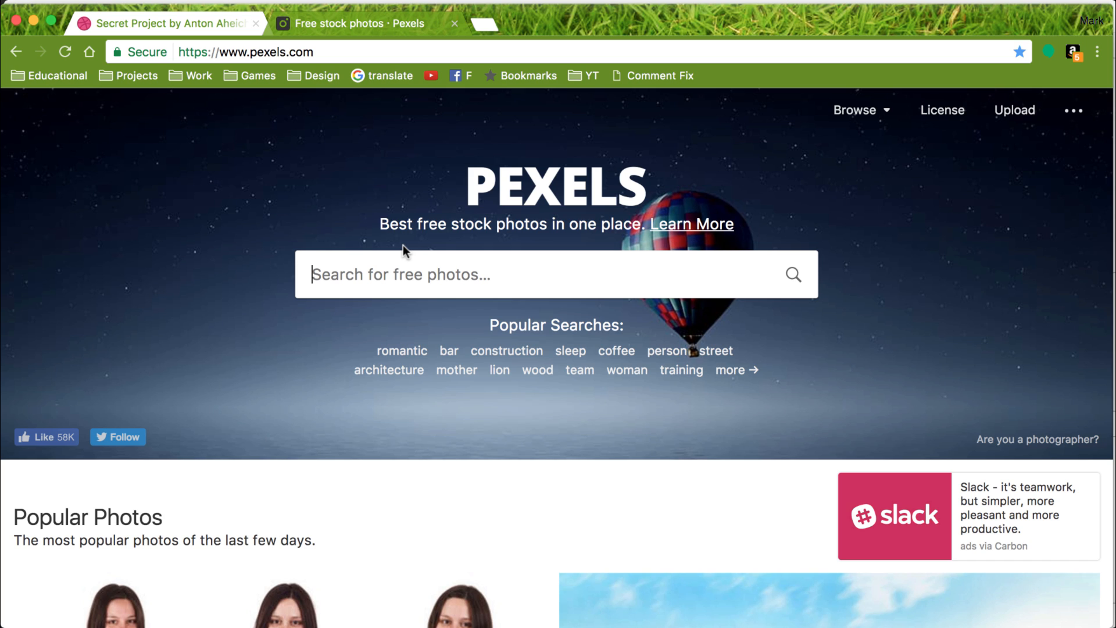
Search Pexels for "golden gate bridge".
text(go)
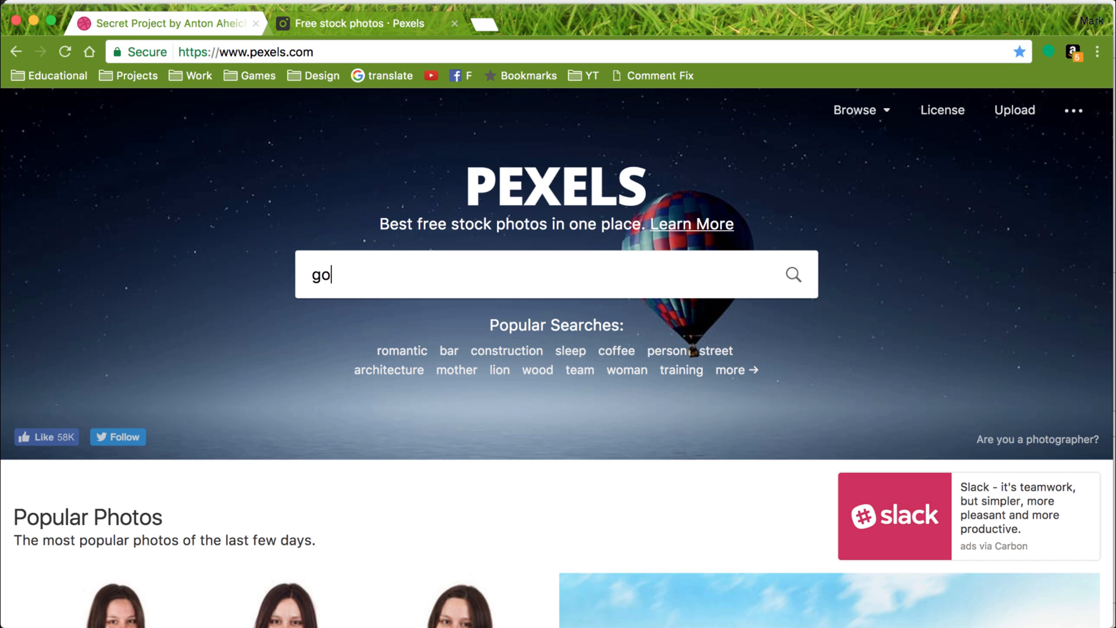
text(lden gate bridge)
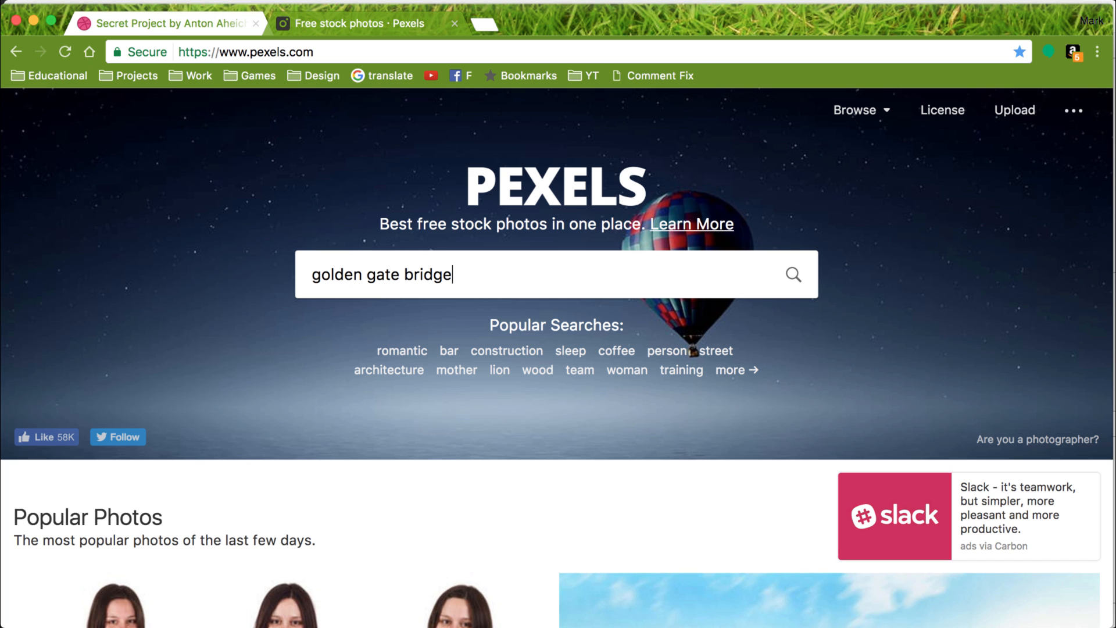
key(Return)
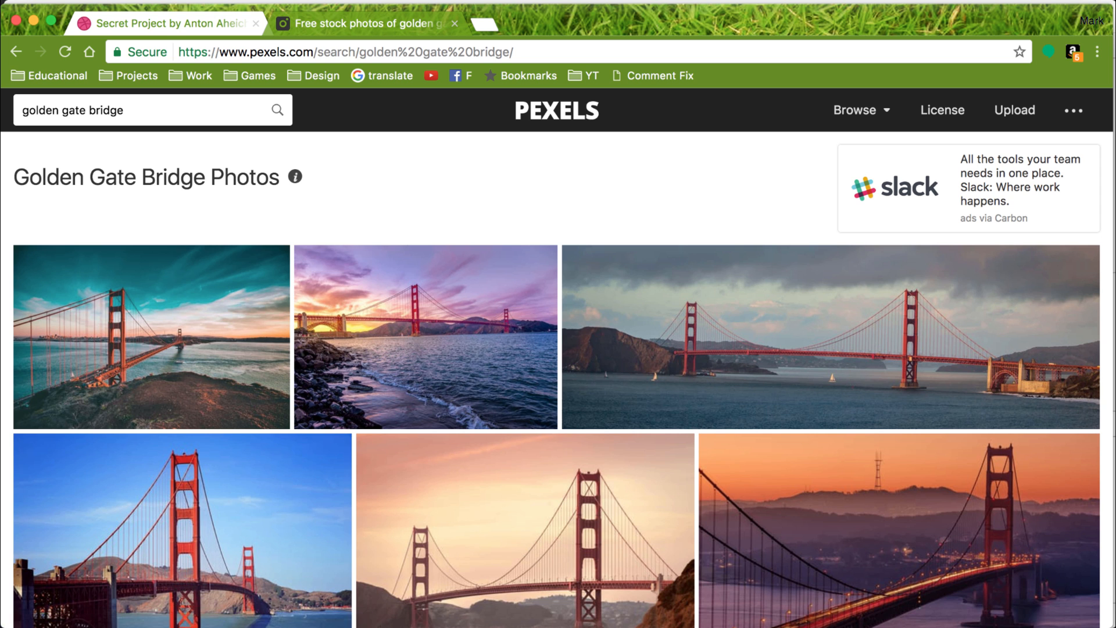
Browse the Golden Gate Bridge photo results for one suitable as the app's background.
scroll(245, 456, down, 3)
scroll(245, 457, up, 1)
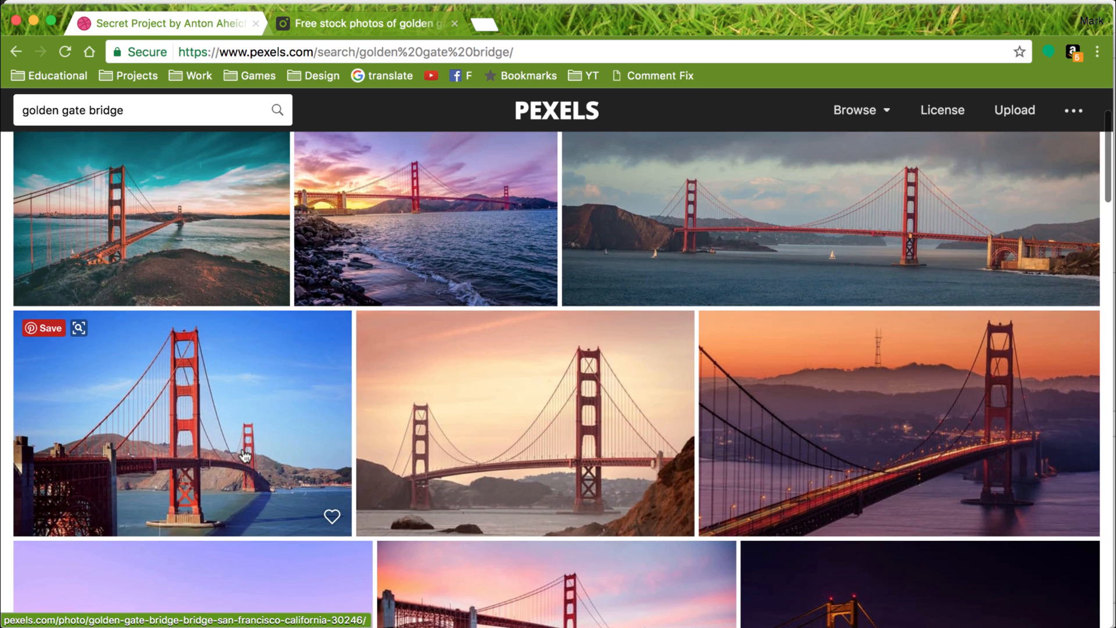
scroll(245, 456, down, 3)
scroll(244, 456, down, 2)
scroll(244, 456, up, 5)
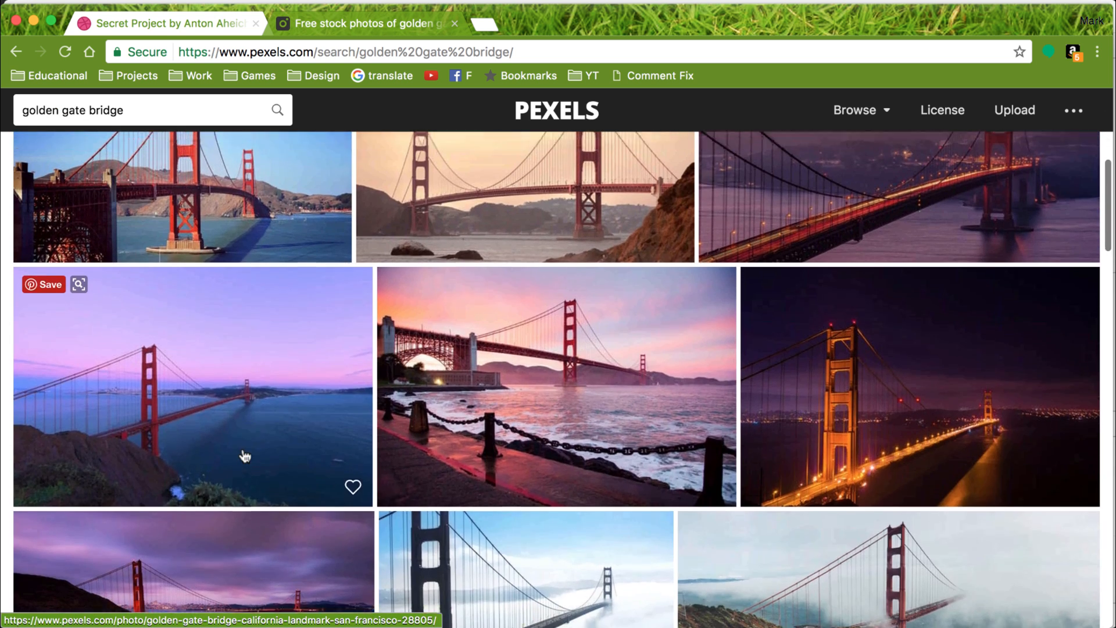
scroll(245, 457, down, 7)
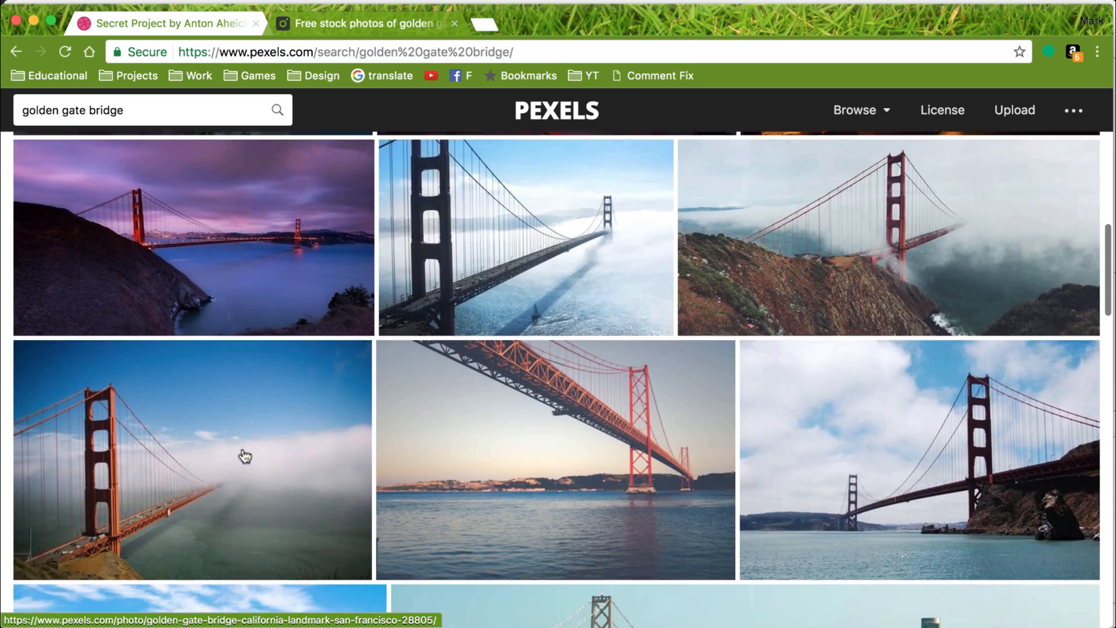
scroll(245, 456, up, 2)
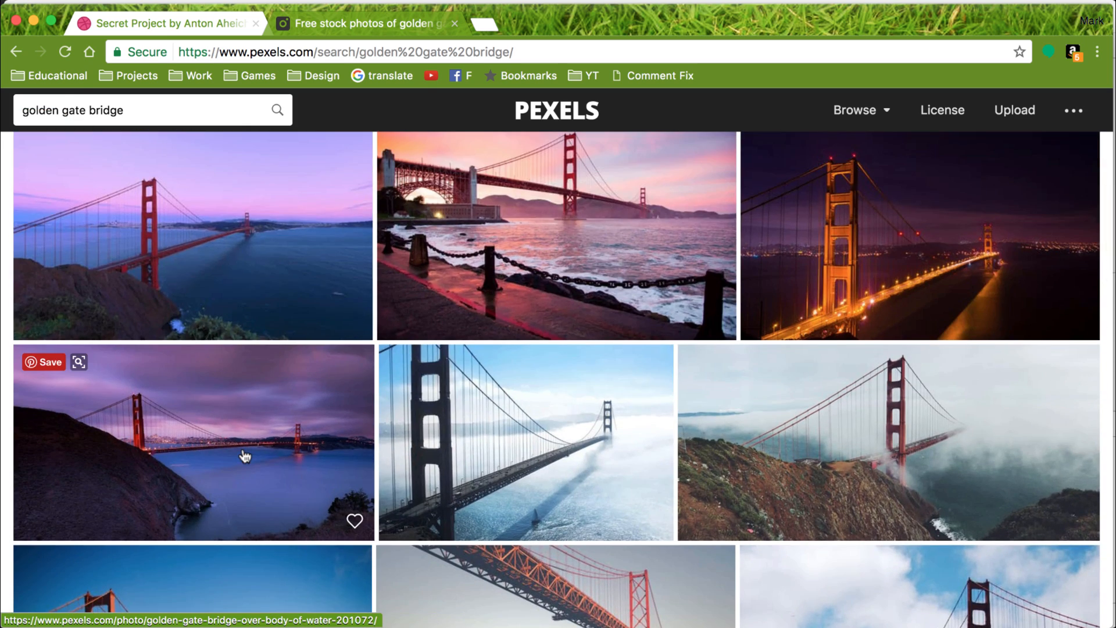
scroll(244, 457, down, 7)
scroll(245, 456, down, 5)
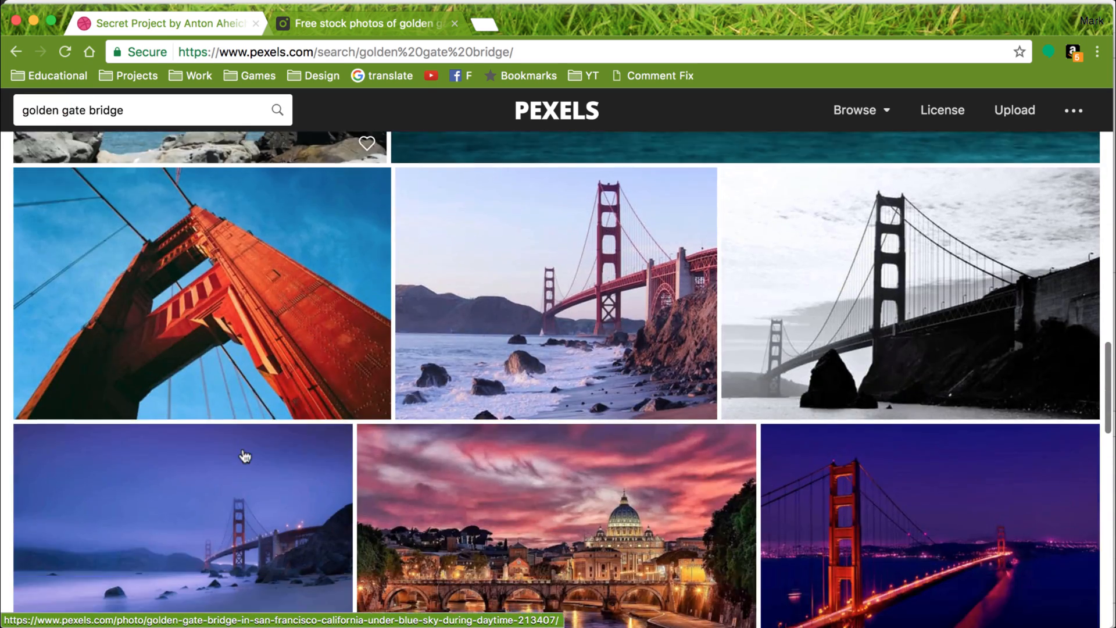
scroll(244, 456, down, 8)
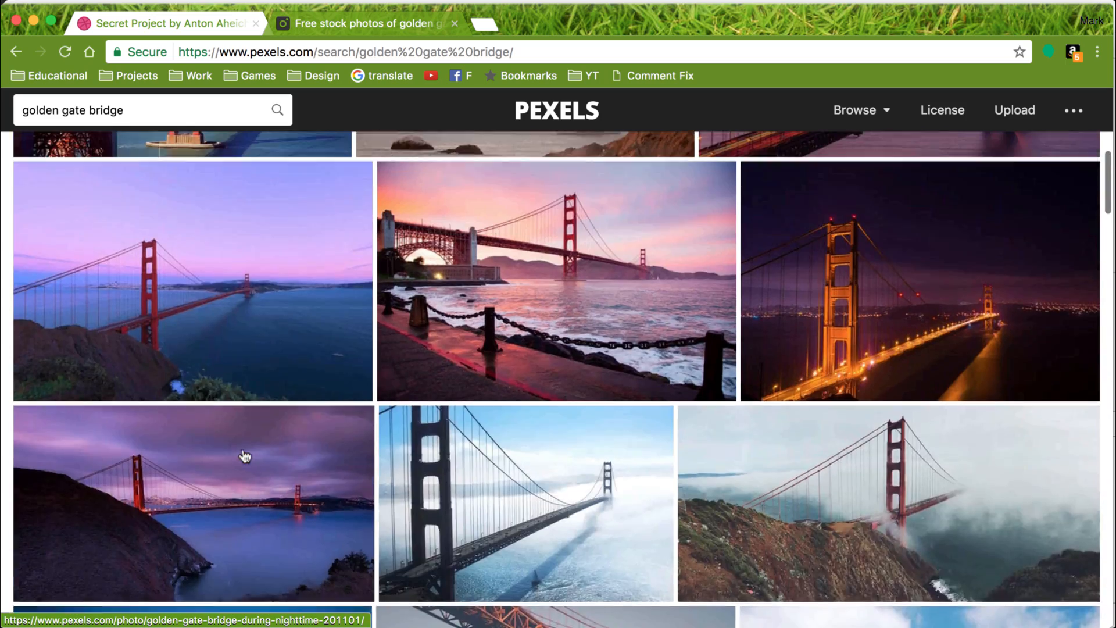
scroll(244, 456, up, 5)
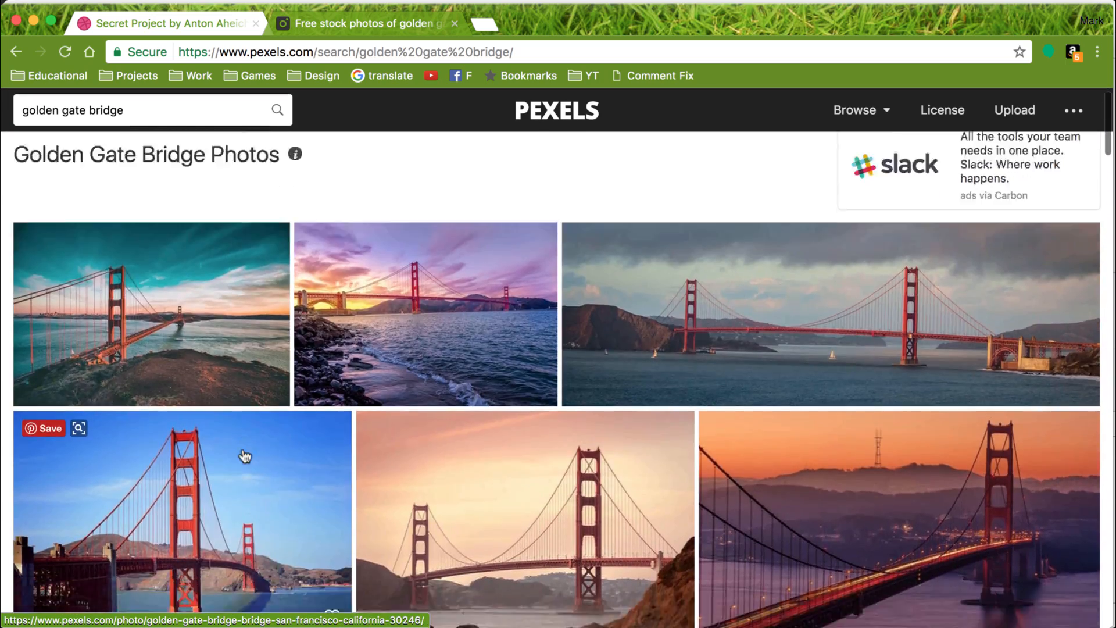
scroll(245, 456, down, 10)
scroll(244, 456, up, 5)
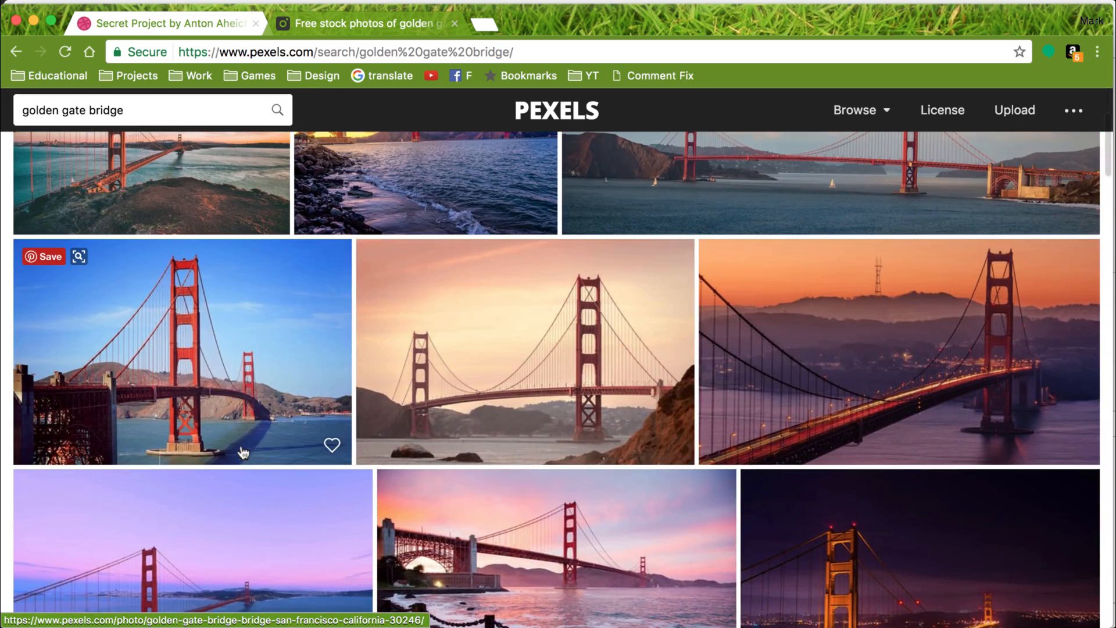
Open the blue-sky photo of the red bridge towers at full size and save it to the Desktop as goldengate in JPEG format.
click(243, 453)
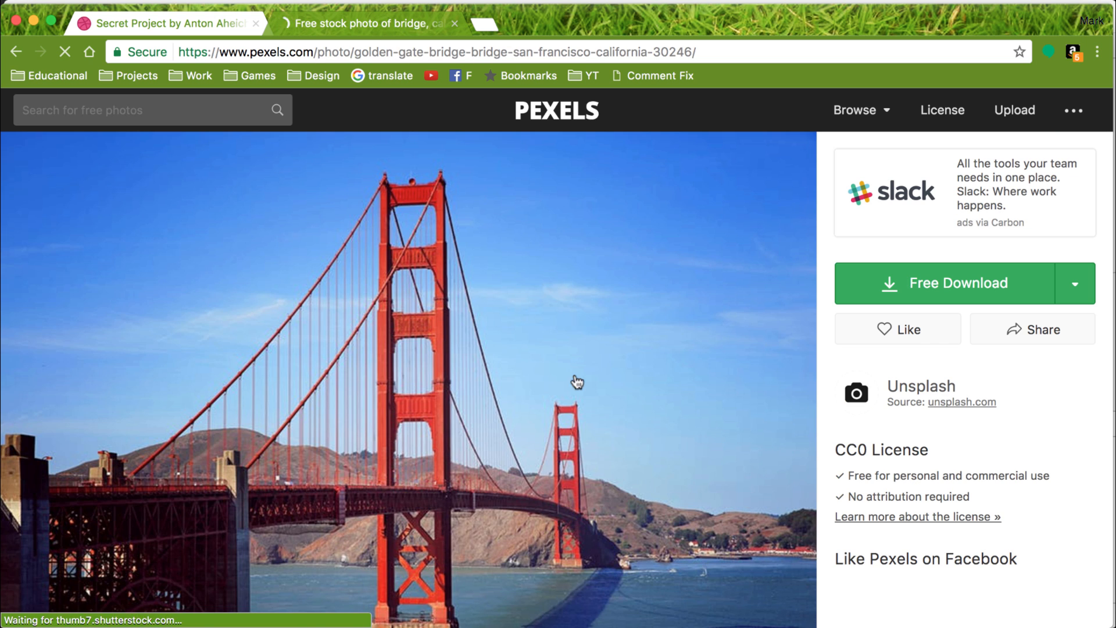
click(934, 282)
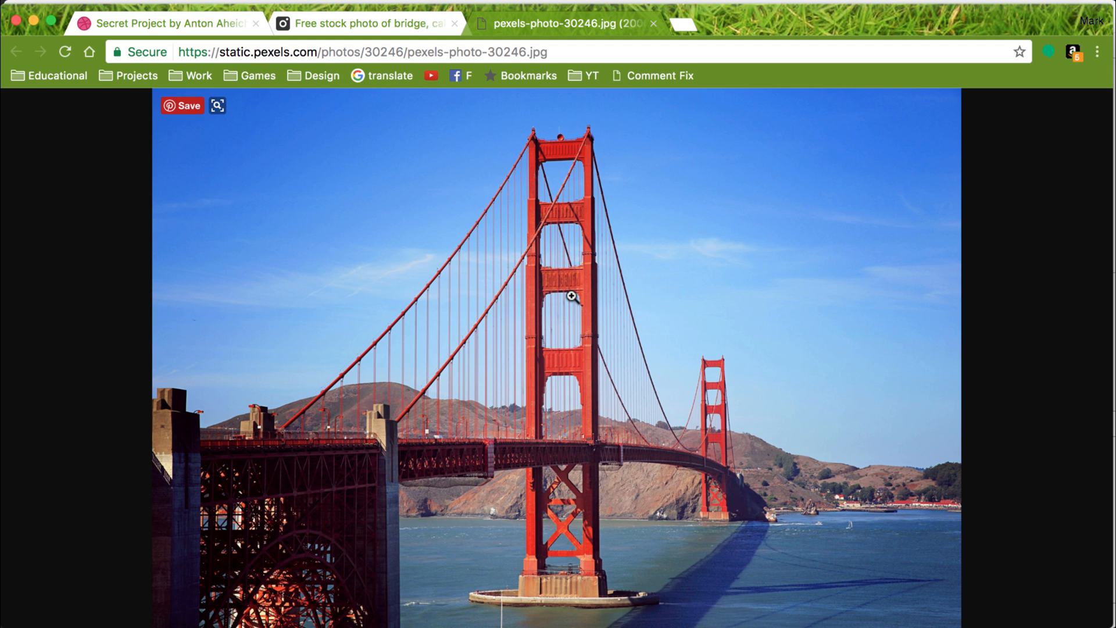
right_click(519, 282)
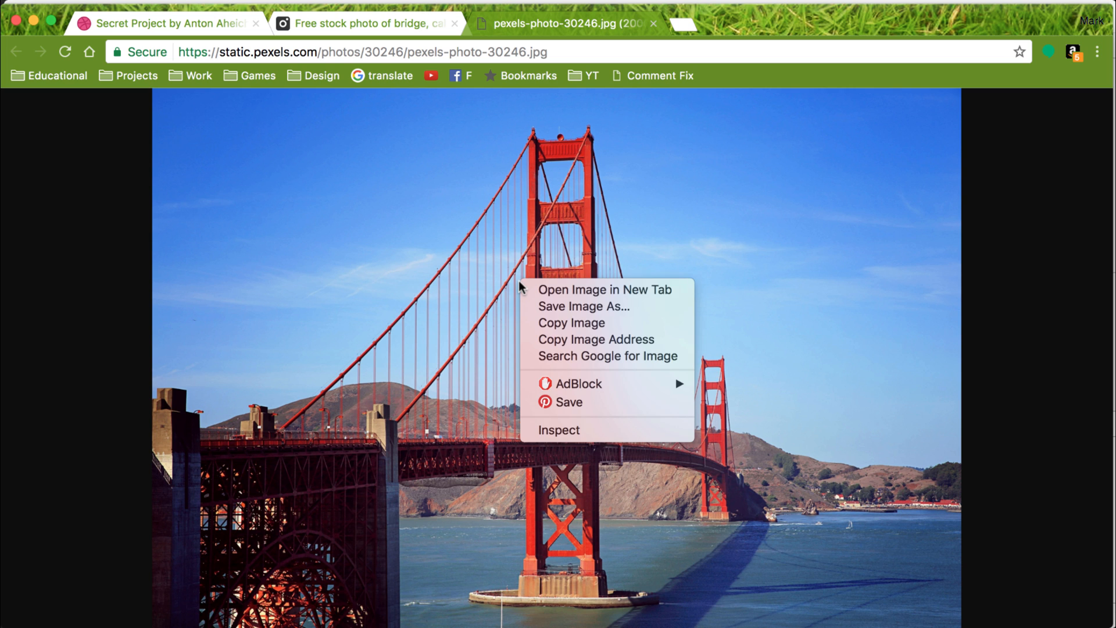
click(566, 311)
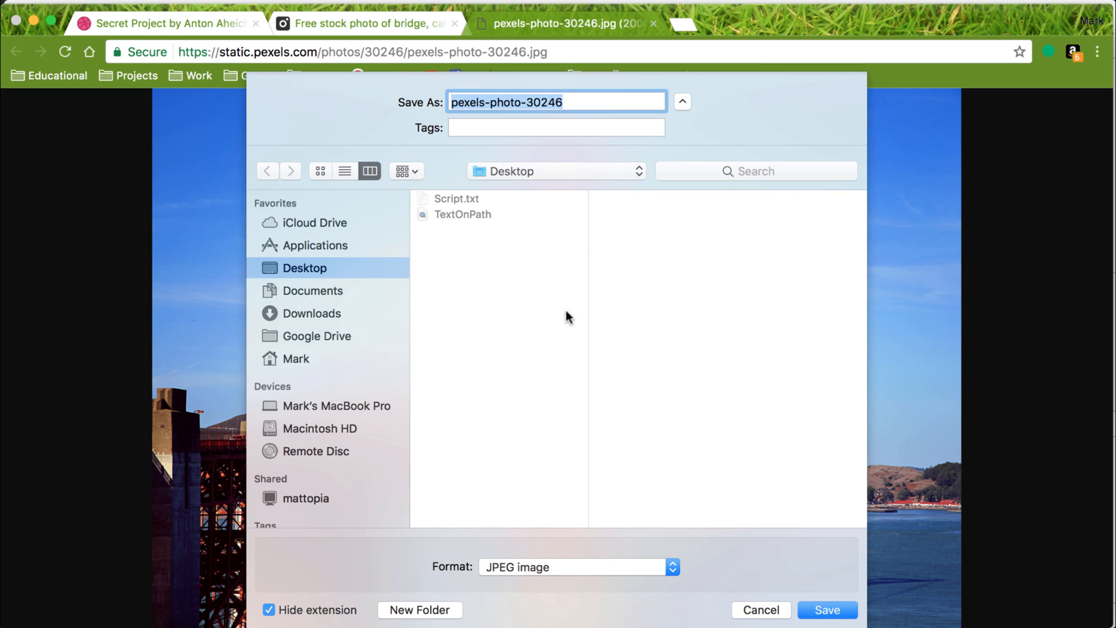
text(goldengate)
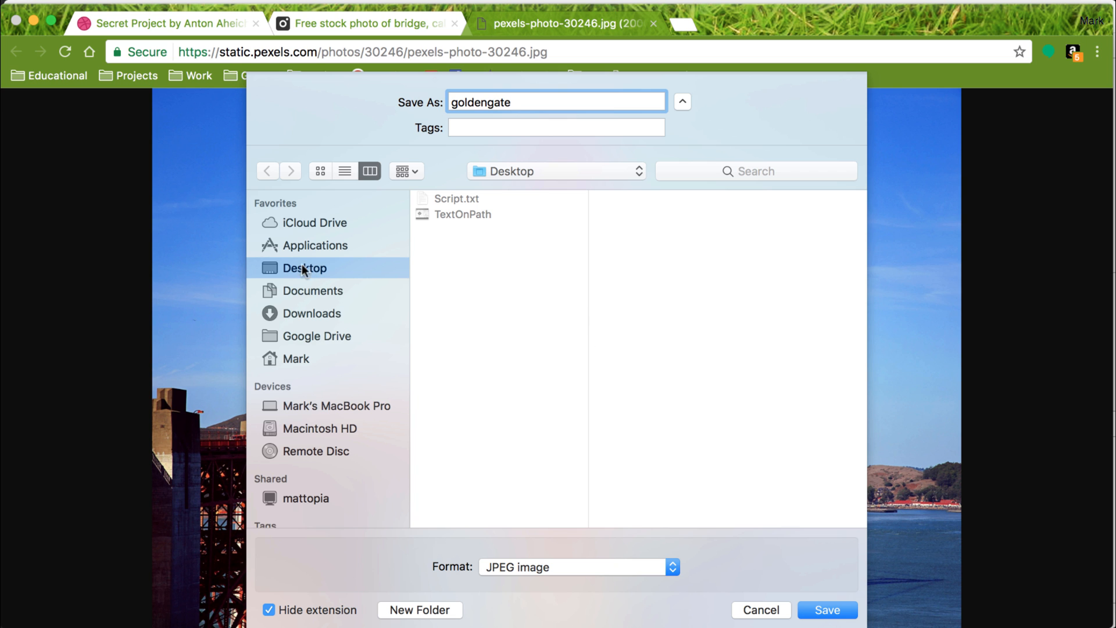
click(820, 611)
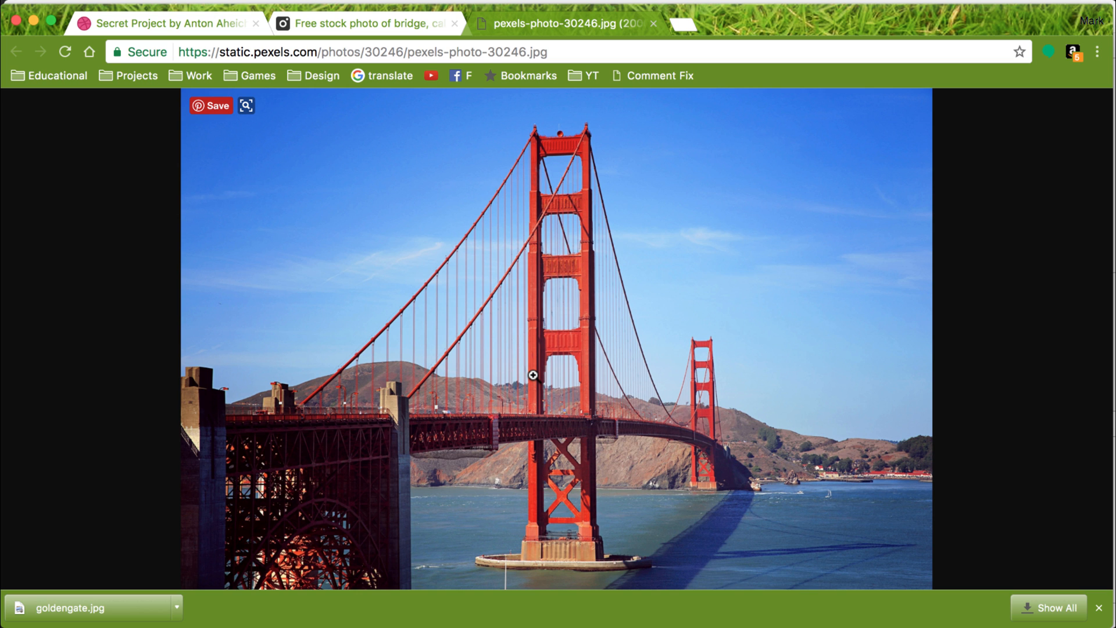
Return to the Secret Project page on Dribbble and examine the design and the blue swatch in its colour palette.
key(super+Tab)
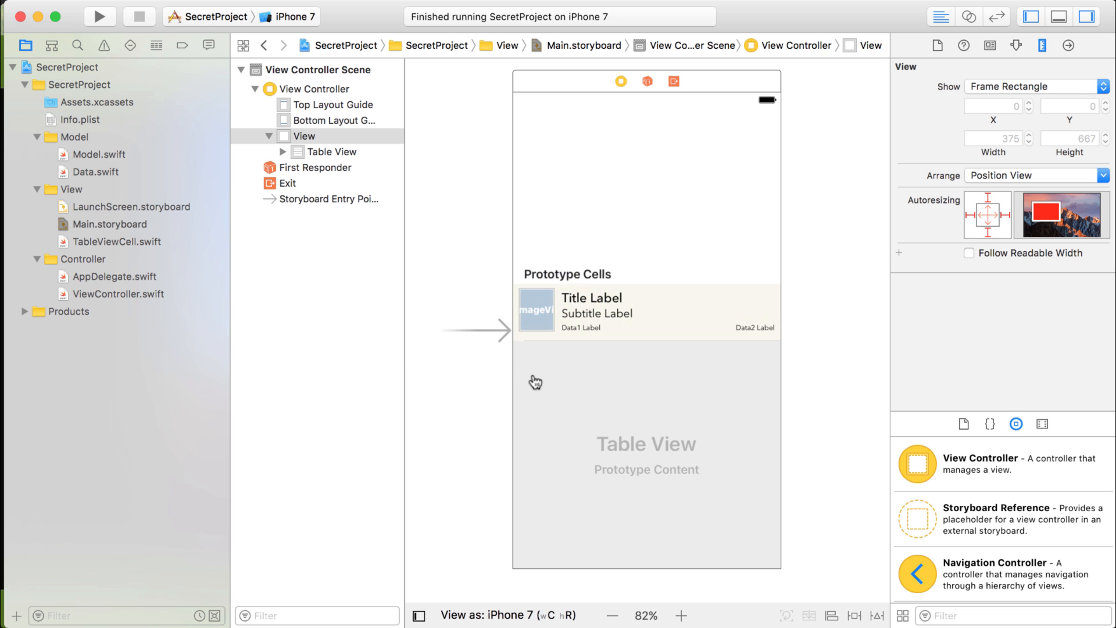
key(super+Tab)
key(super+Tab)
click(447, 279)
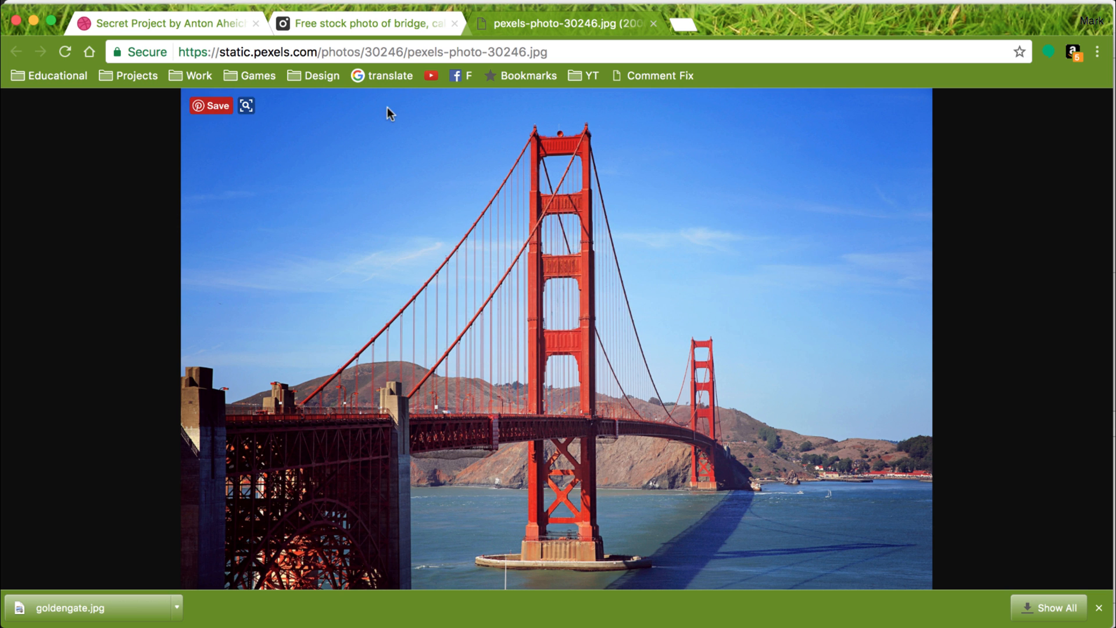
click(232, 24)
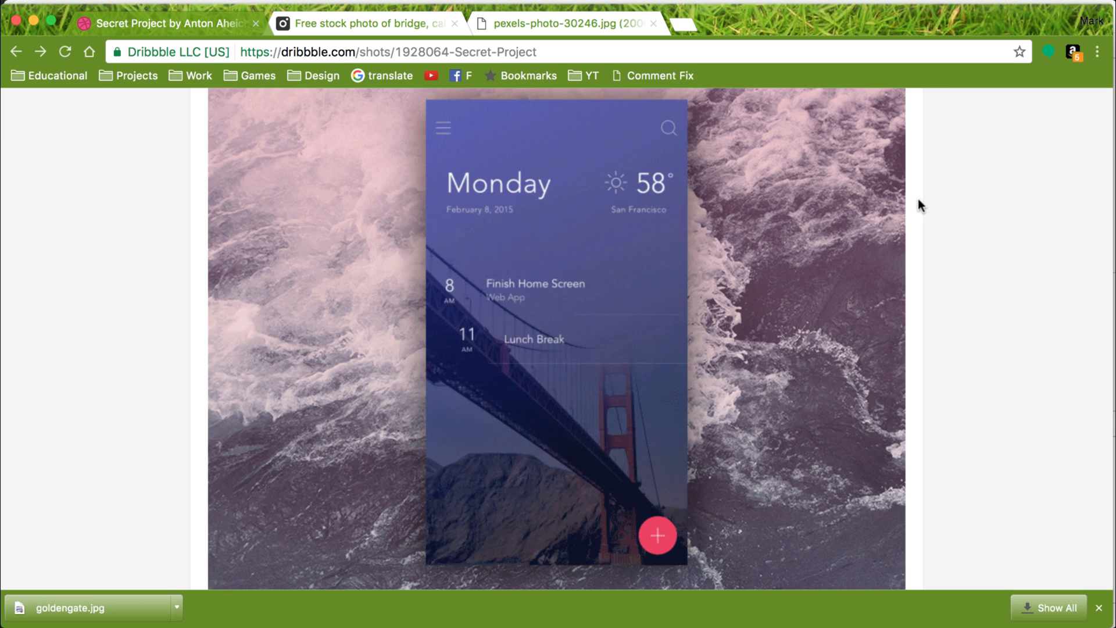
scroll(919, 204, up, 3)
scroll(934, 284, down, 10)
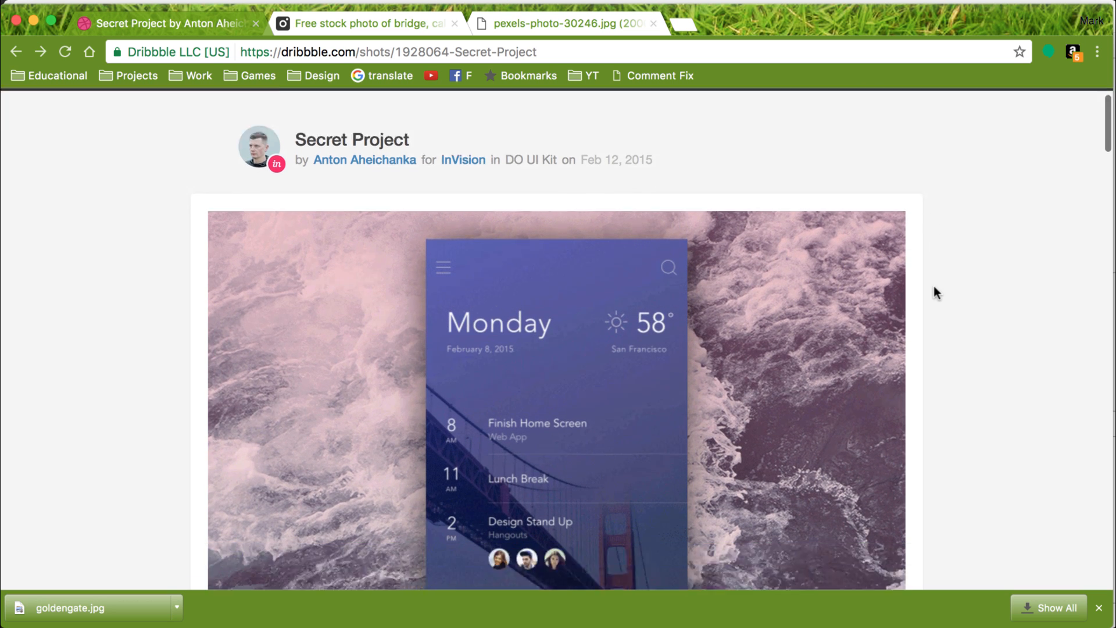
scroll(934, 291, down, 3)
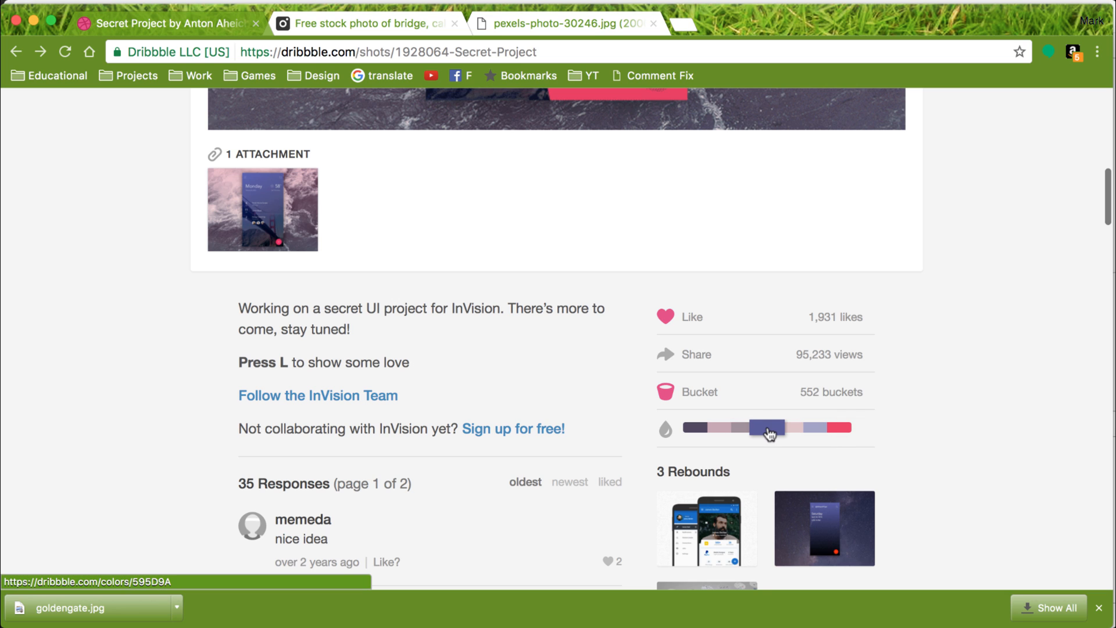
mouse_move(770, 433)
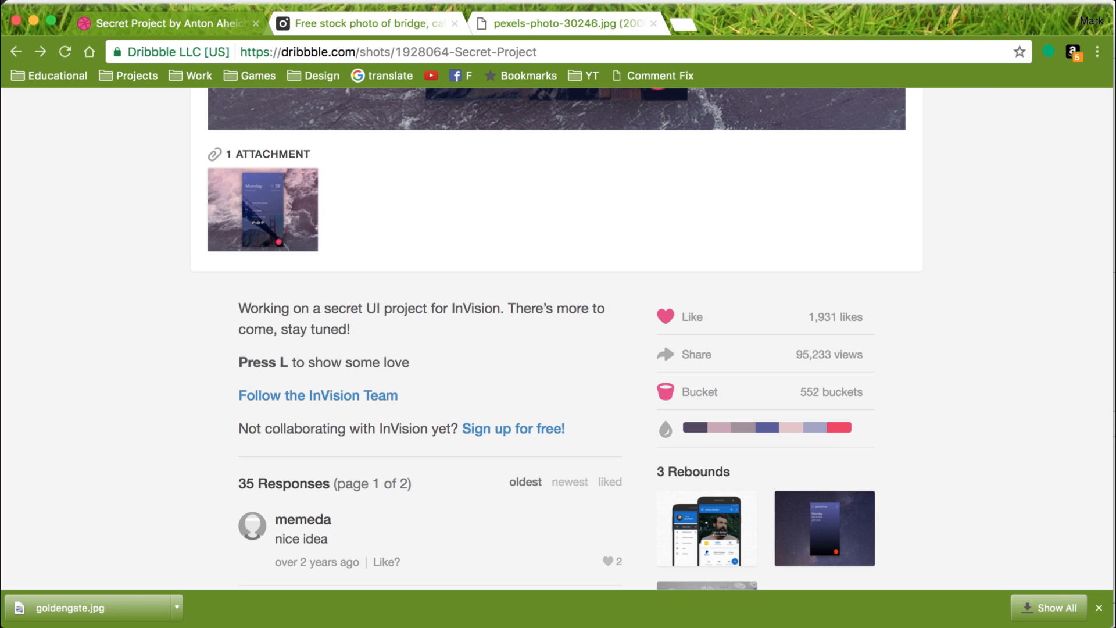
Launch Sketch, create a new blank document and move its window fully into view.
key(super+space)
text(ske)
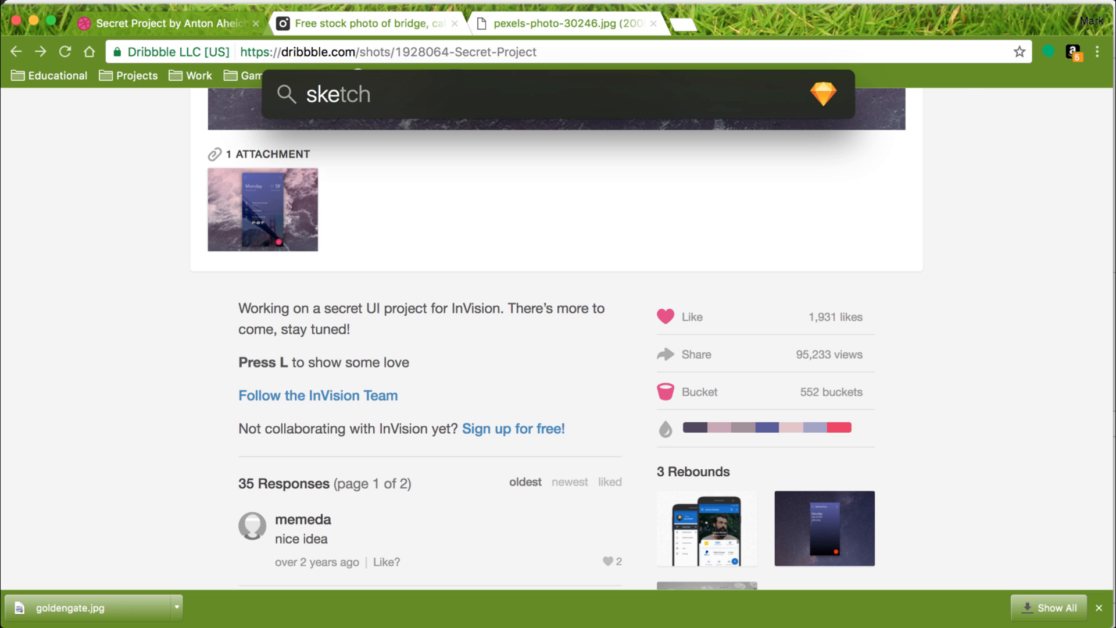
key(Return)
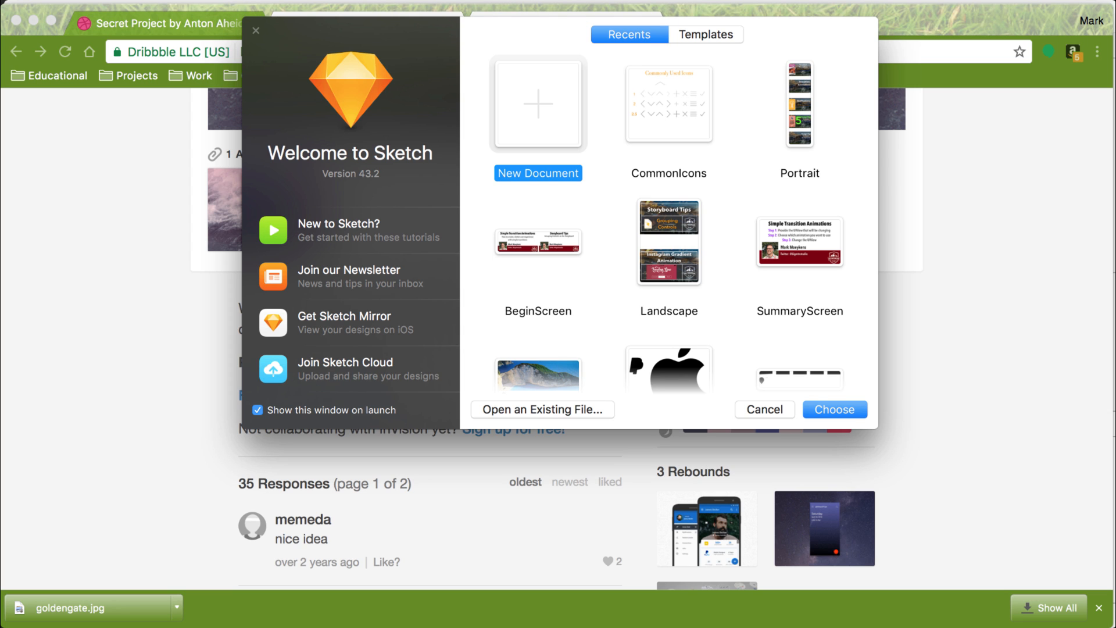
double_click(544, 107)
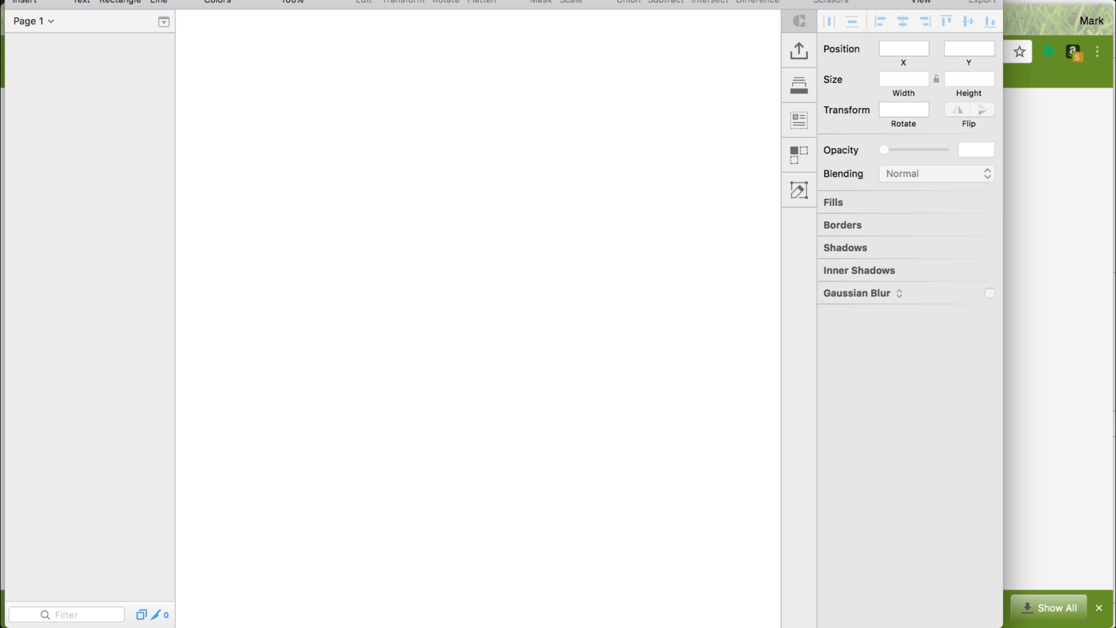
drag(570, 0, 570, 5)
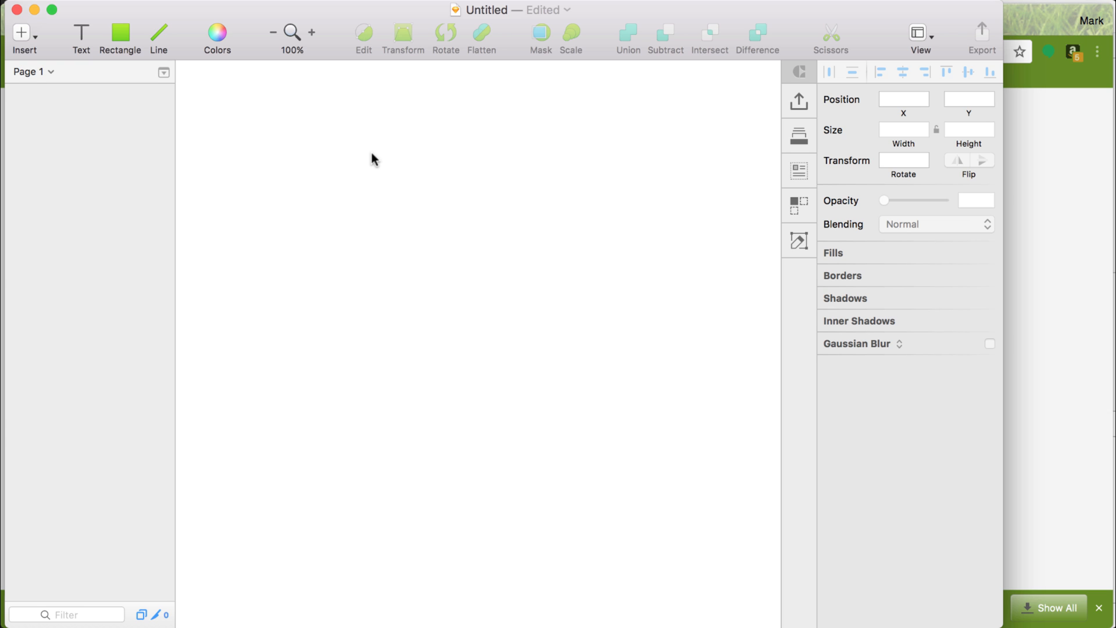
Add an iPhone 7 Plus artboard (414 x 736 px) to the document.
key(a)
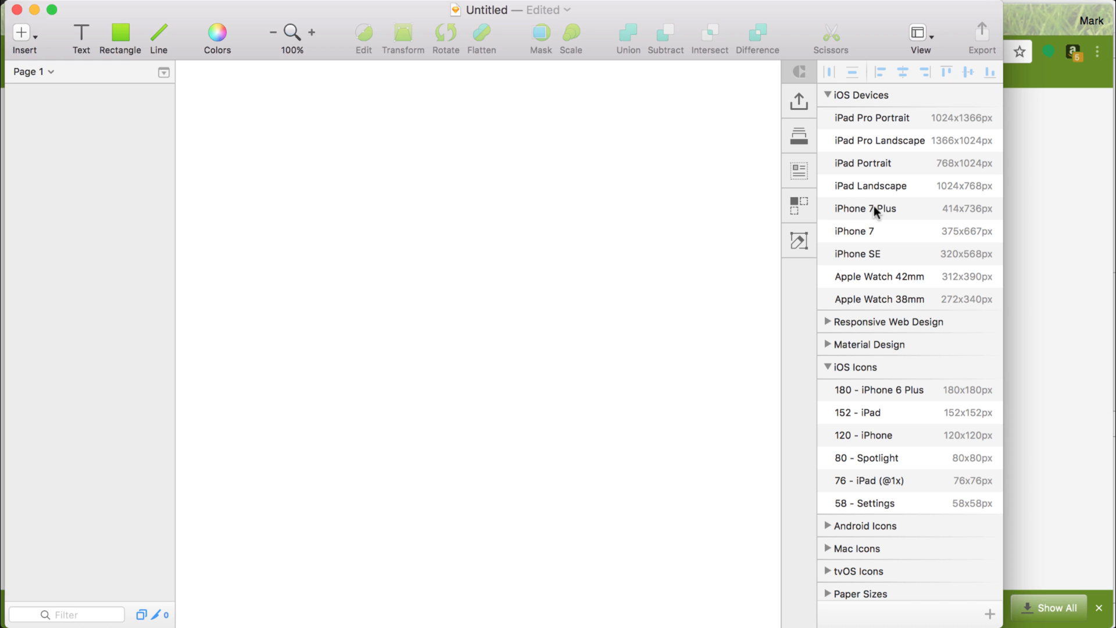
click(873, 208)
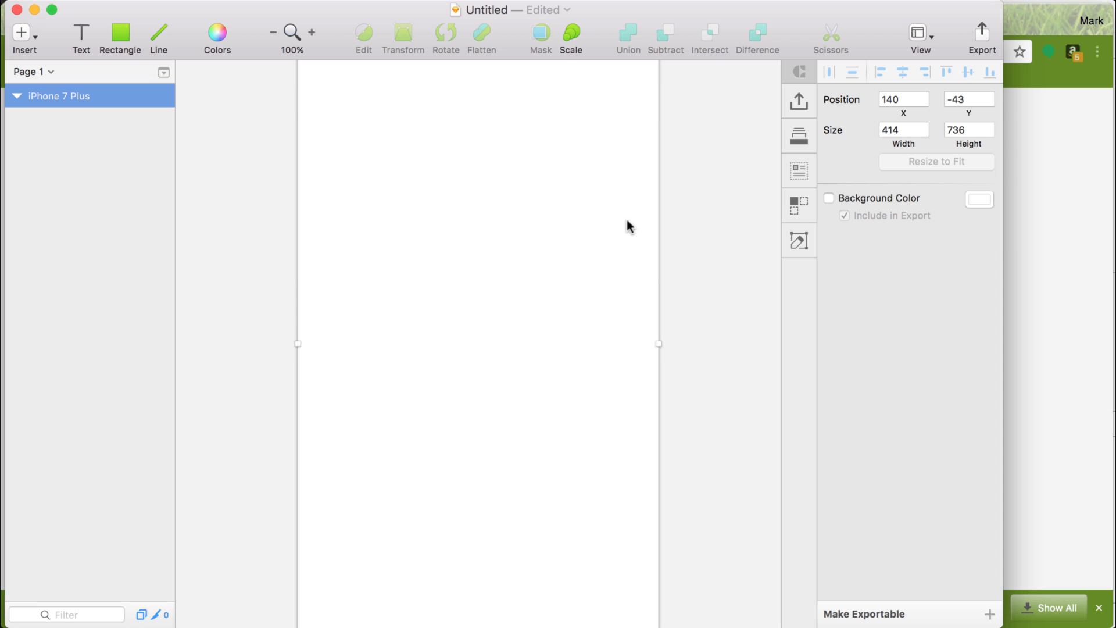
scroll(626, 219, down, 3)
scroll(626, 219, up, 1)
scroll(627, 220, right, 1)
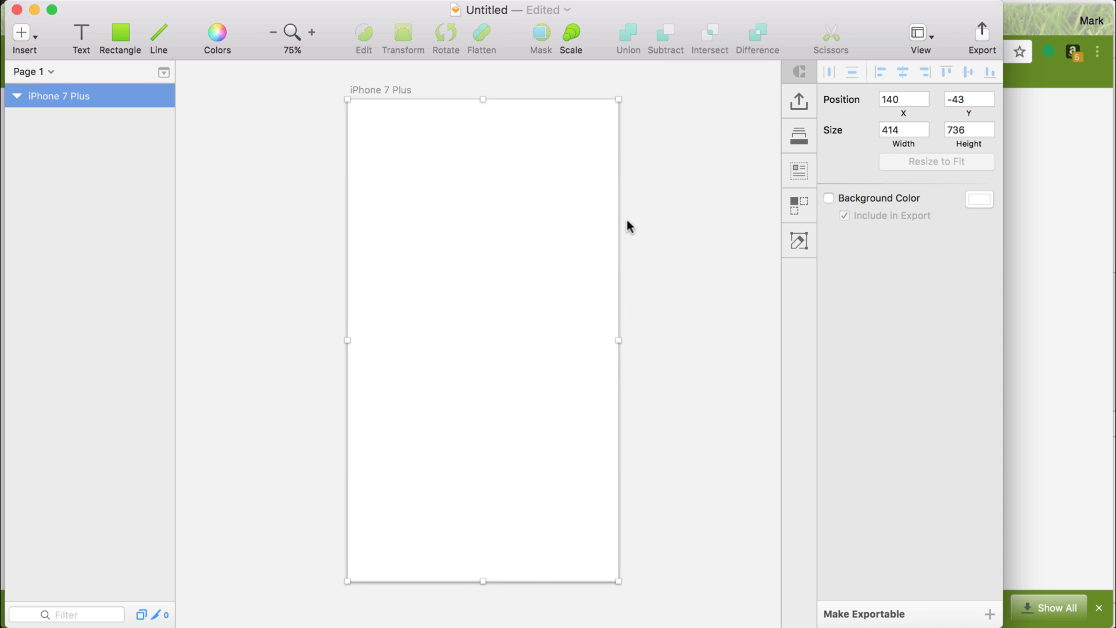
scroll(627, 220, up, 1)
scroll(627, 219, right, 1)
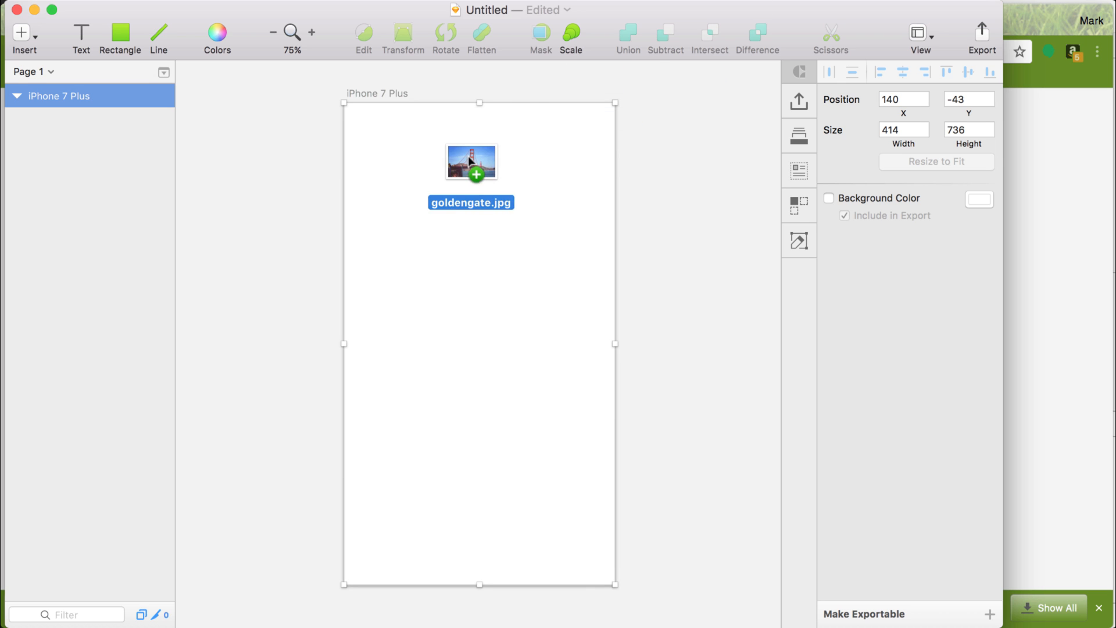
Place goldengate.jpg in the iPhone 7 Plus artboard and scale it proportionally to about 1136 x 757 so it covers the artboard's height.
drag(460, 162, 464, 272)
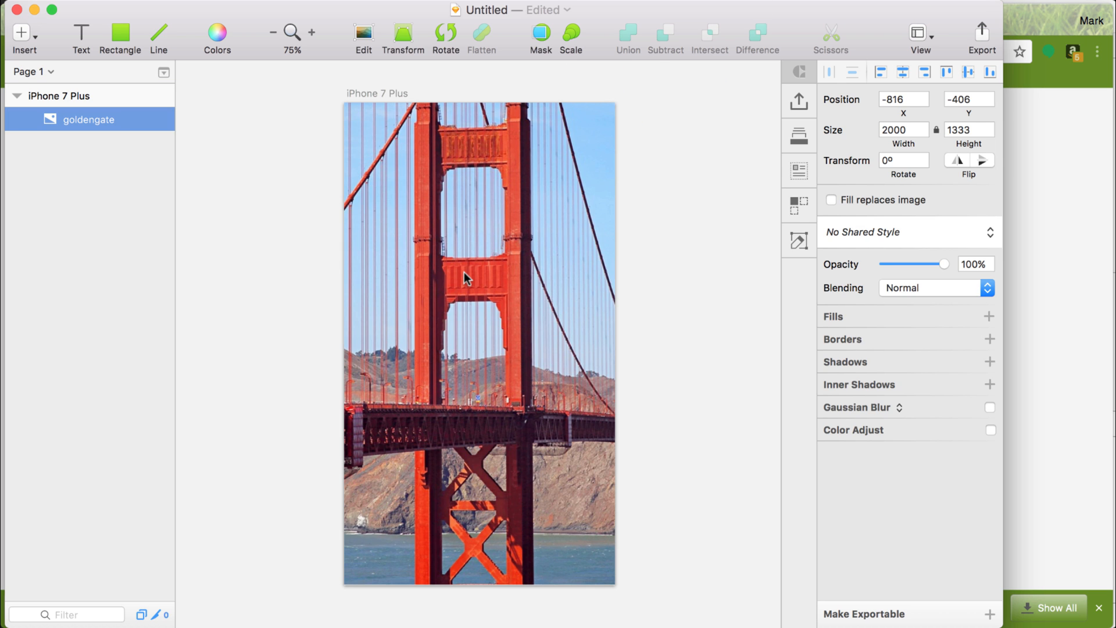
key(super+minus)
key(super+minus)
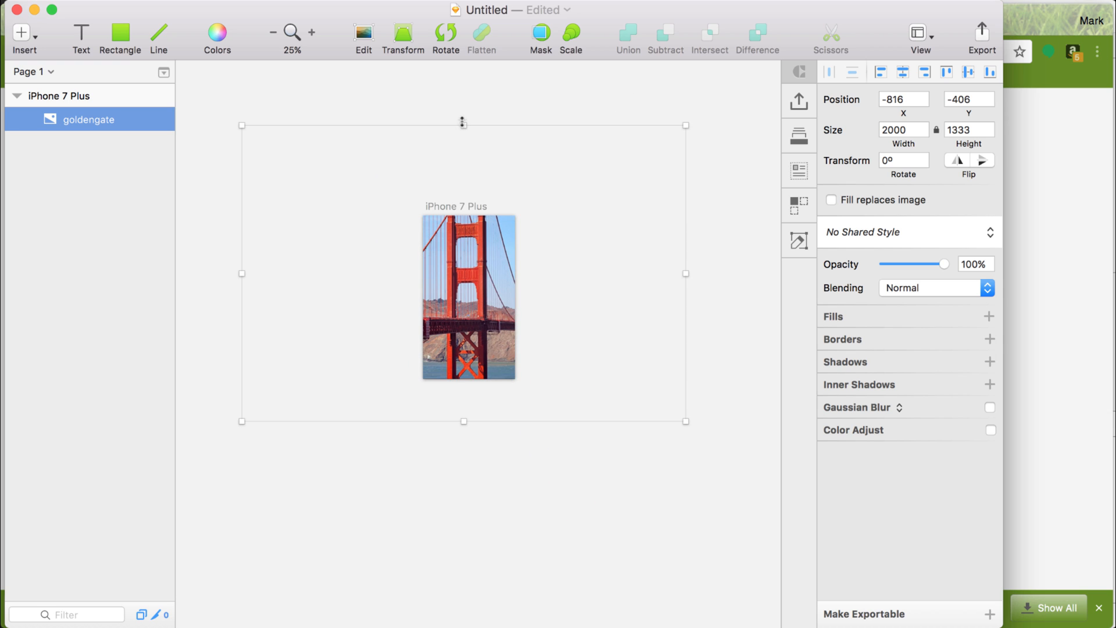
drag(464, 125, 464, 215)
drag(463, 423, 464, 383)
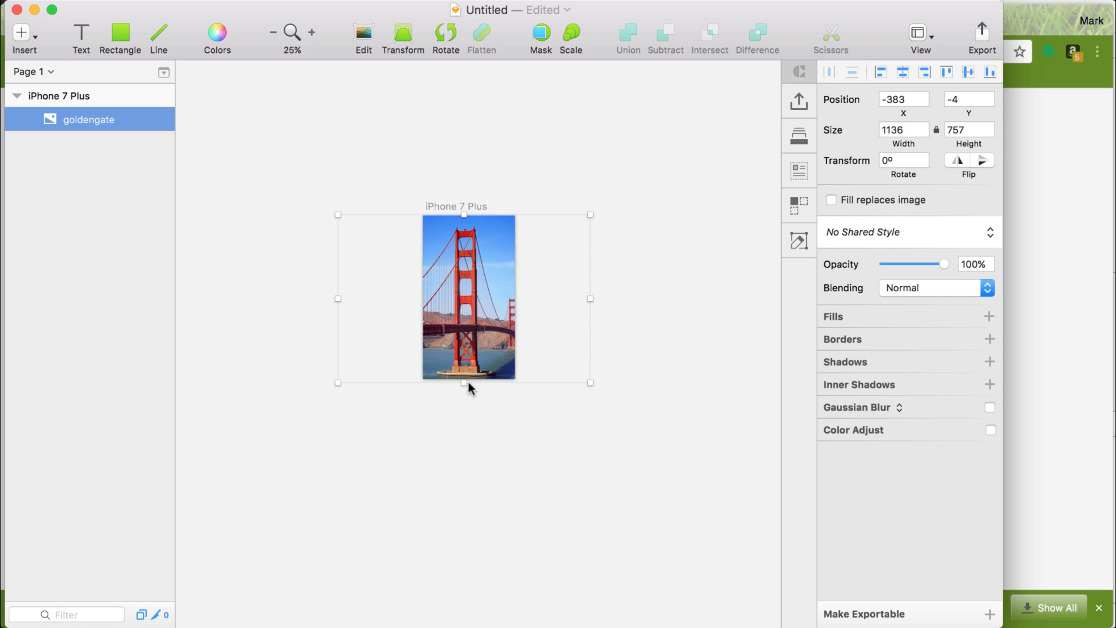
Switch to the Secret Project page on Dribbble, examine how the background image and blue overlay are composed, and return to Sketch.
key(super+Tab)
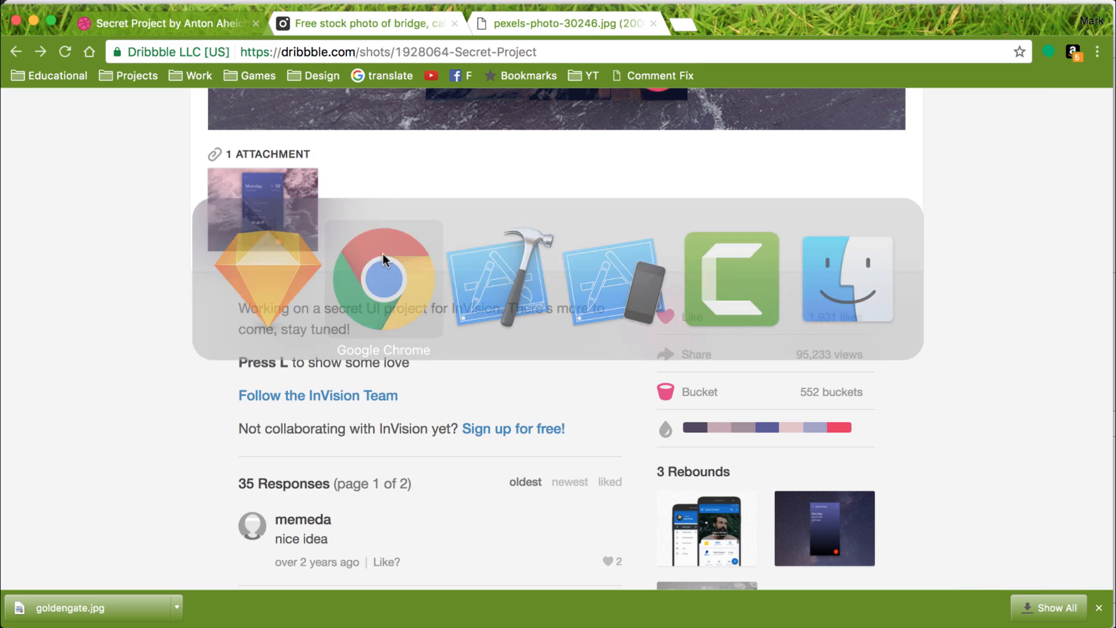
scroll(417, 199, up, 10)
scroll(417, 199, down, 3)
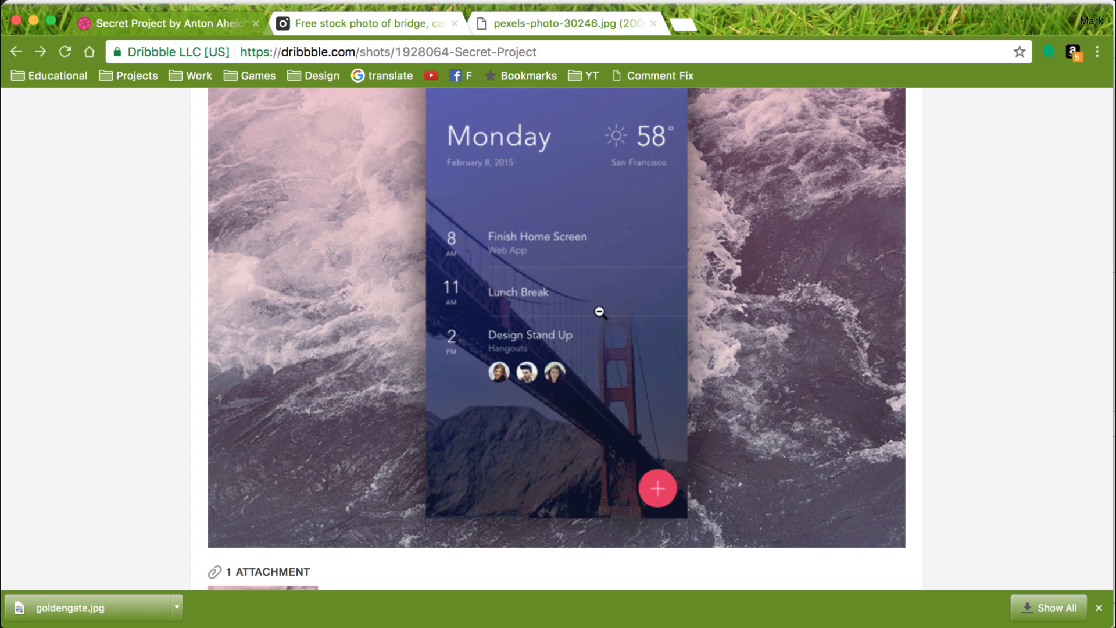
key(super+Tab)
key(super+Tab)
scroll(523, 180, up, 1)
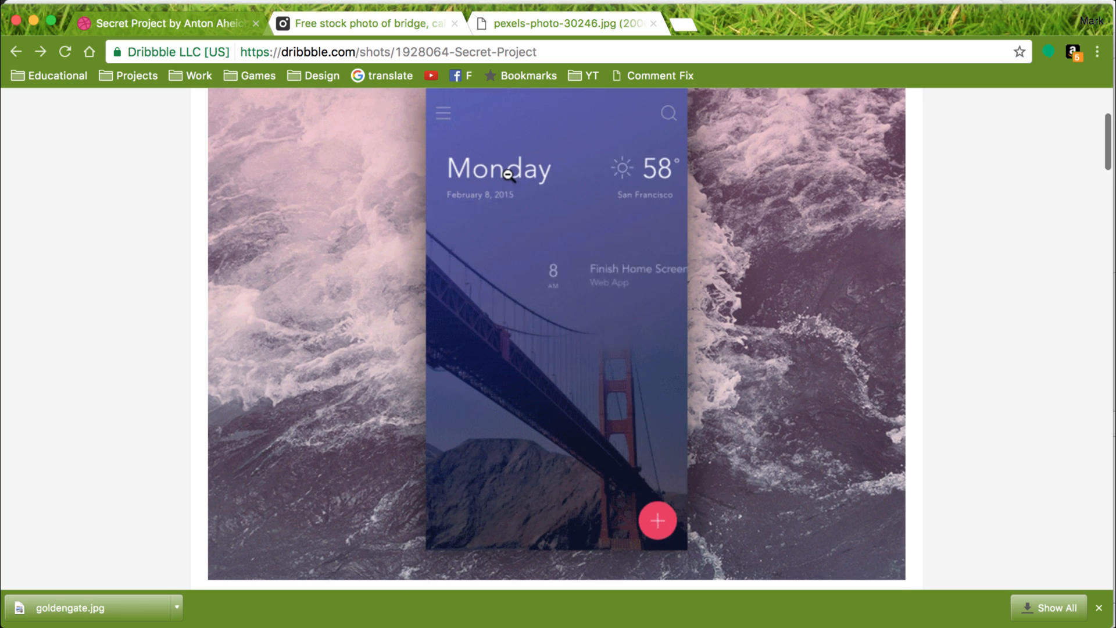
scroll(508, 175, up, 1)
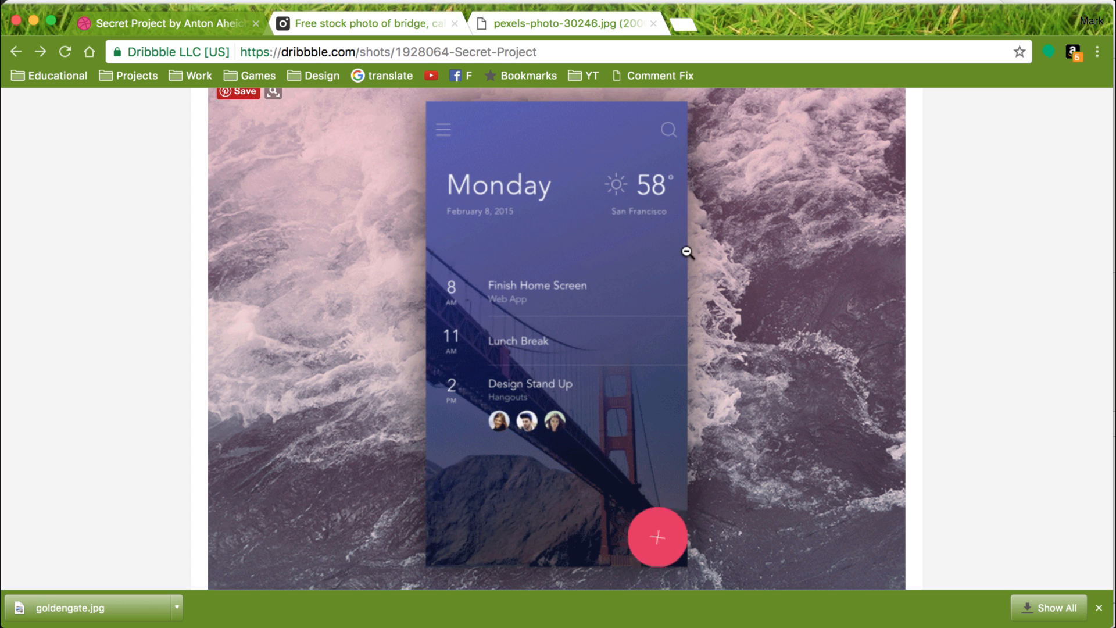
key(super+Tab)
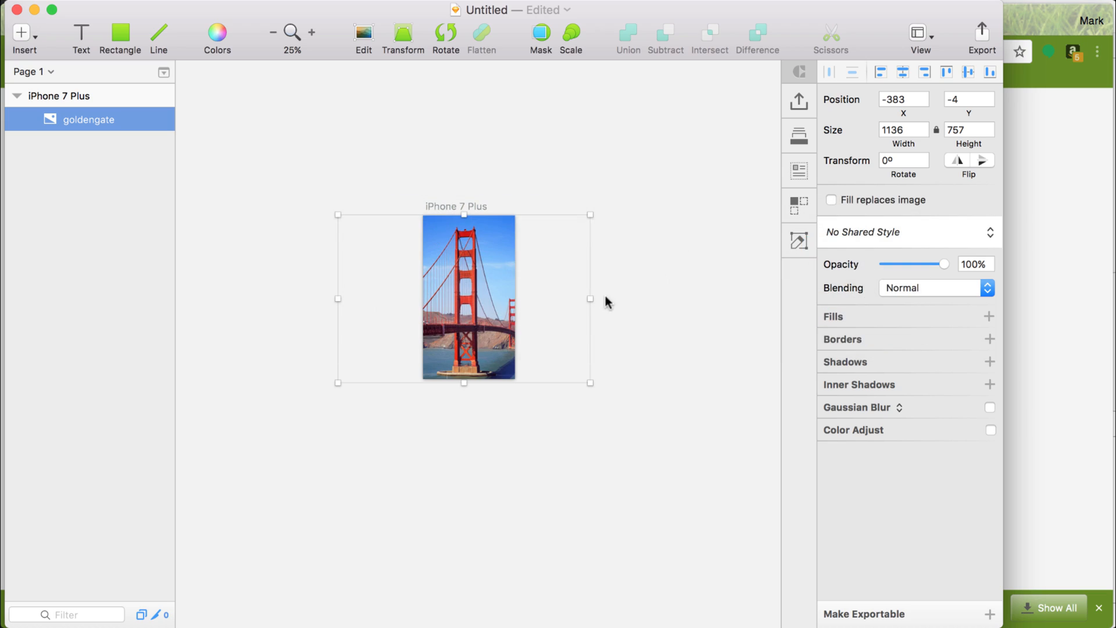
Scale the goldengate image down proportionally to about 786 x 524 so it fills only the lower part of the artboard.
drag(463, 215, 465, 266)
scroll(532, 244, up, 3)
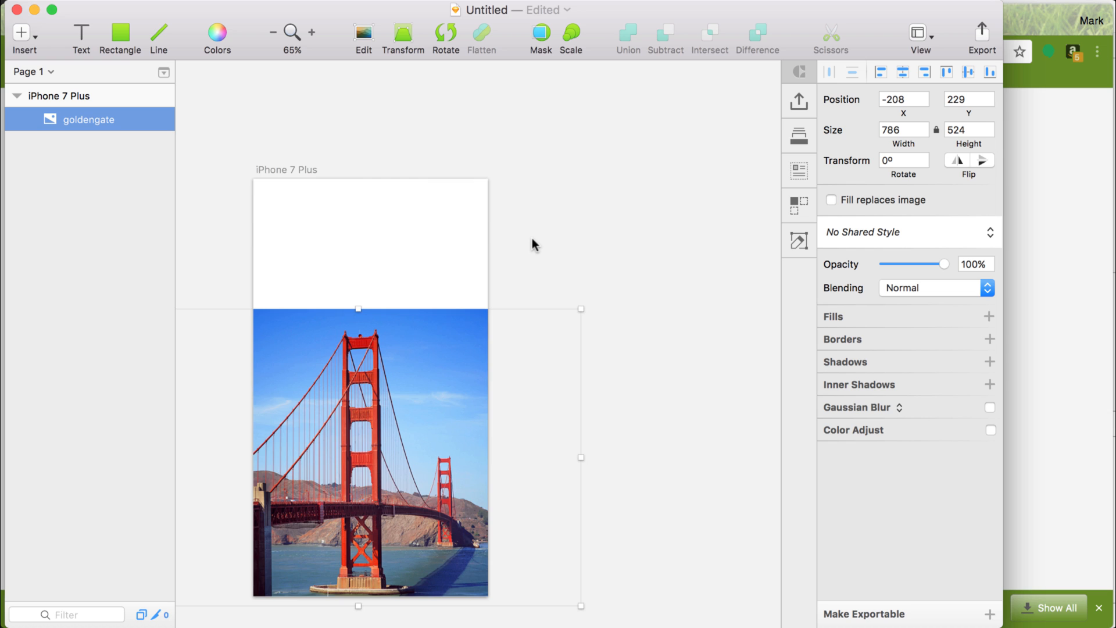
scroll(533, 244, left, 5)
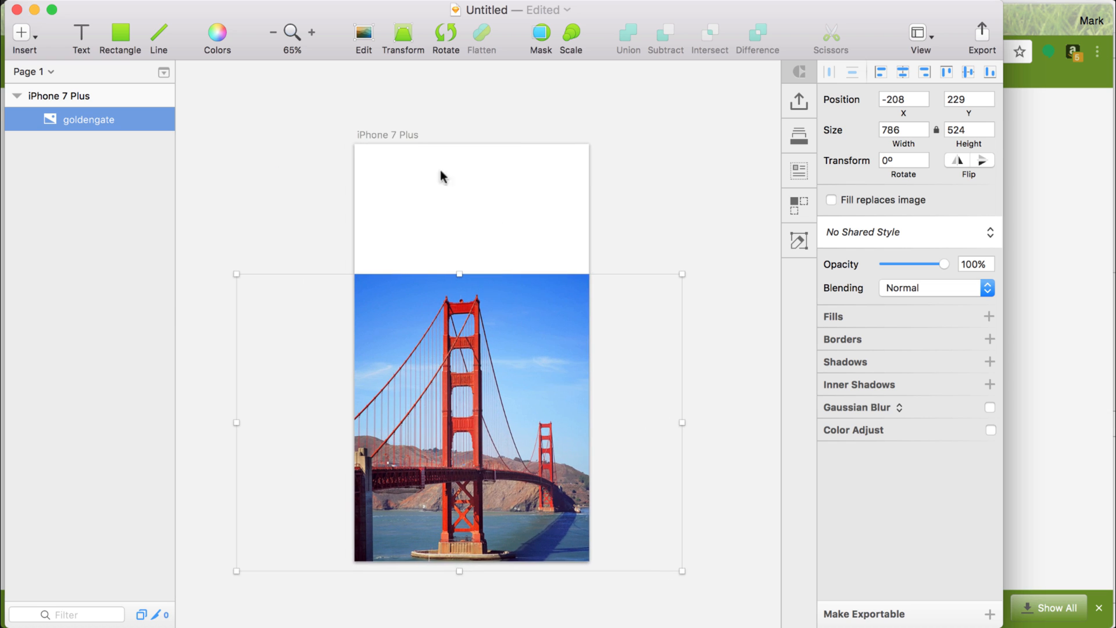
click(388, 135)
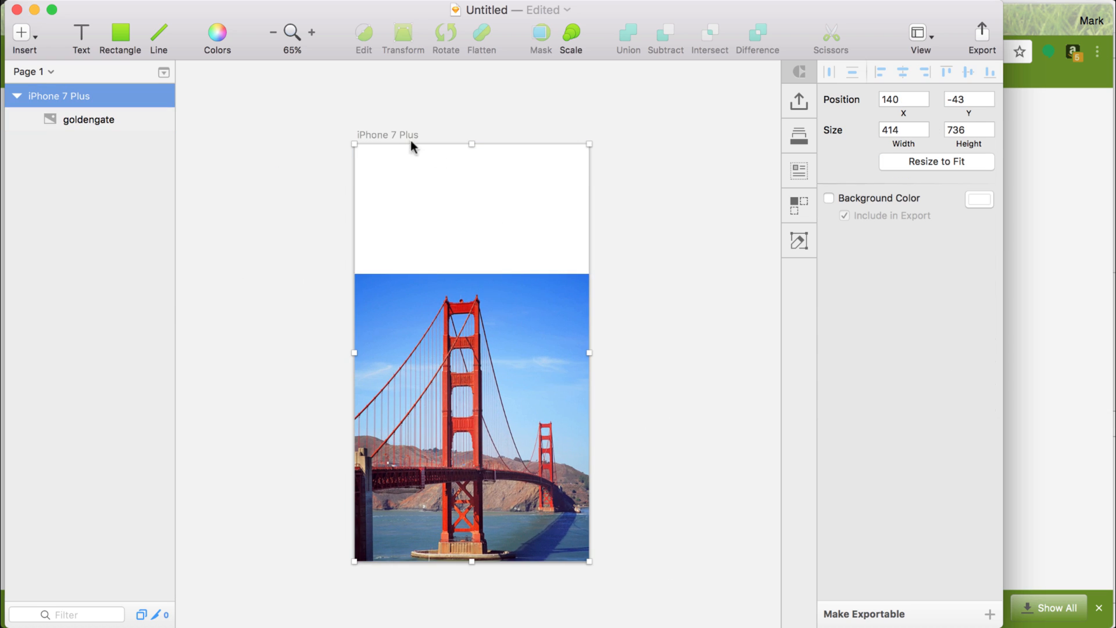
click(578, 311)
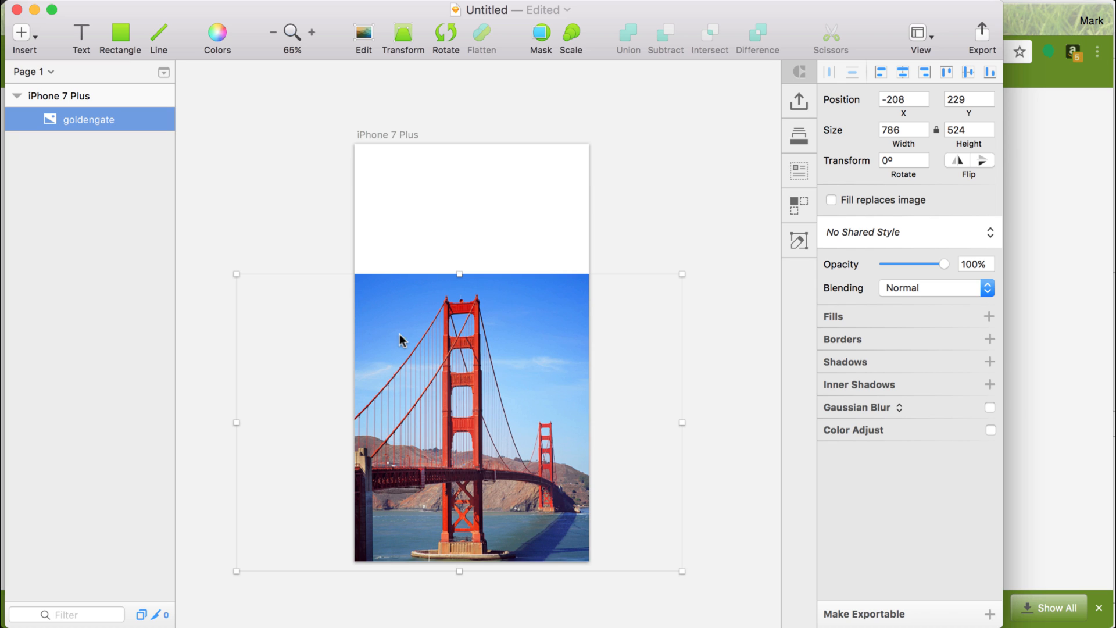
Crop the goldengate image to the part inside the artboard, about 414 x 507, and finish editing it.
double_click(464, 357)
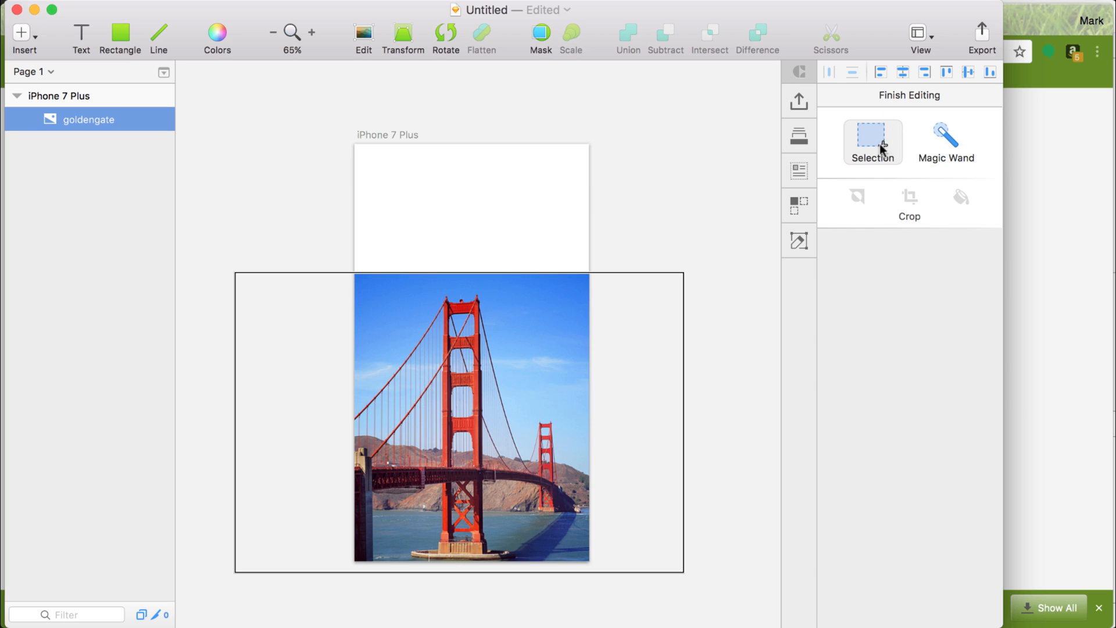
click(878, 142)
drag(354, 273, 588, 560)
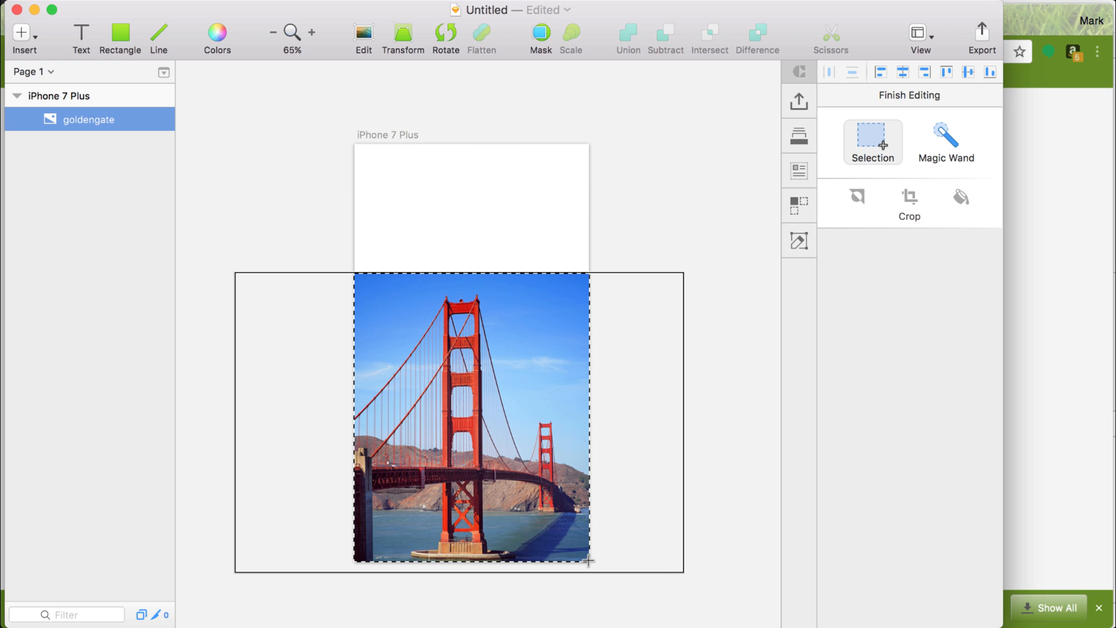
click(909, 197)
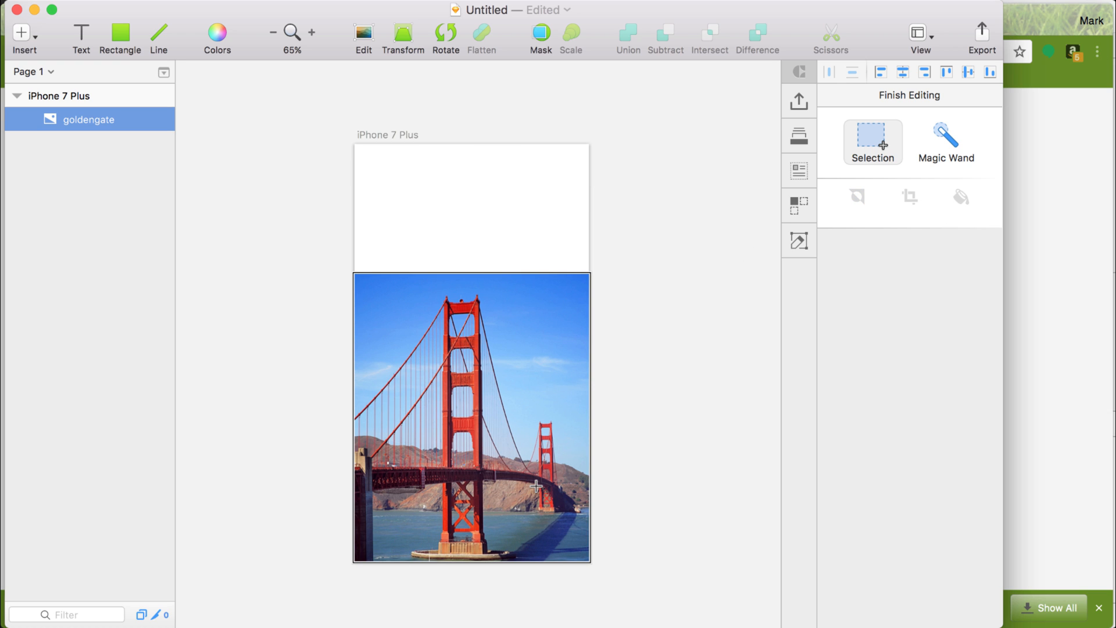
click(661, 388)
click(505, 374)
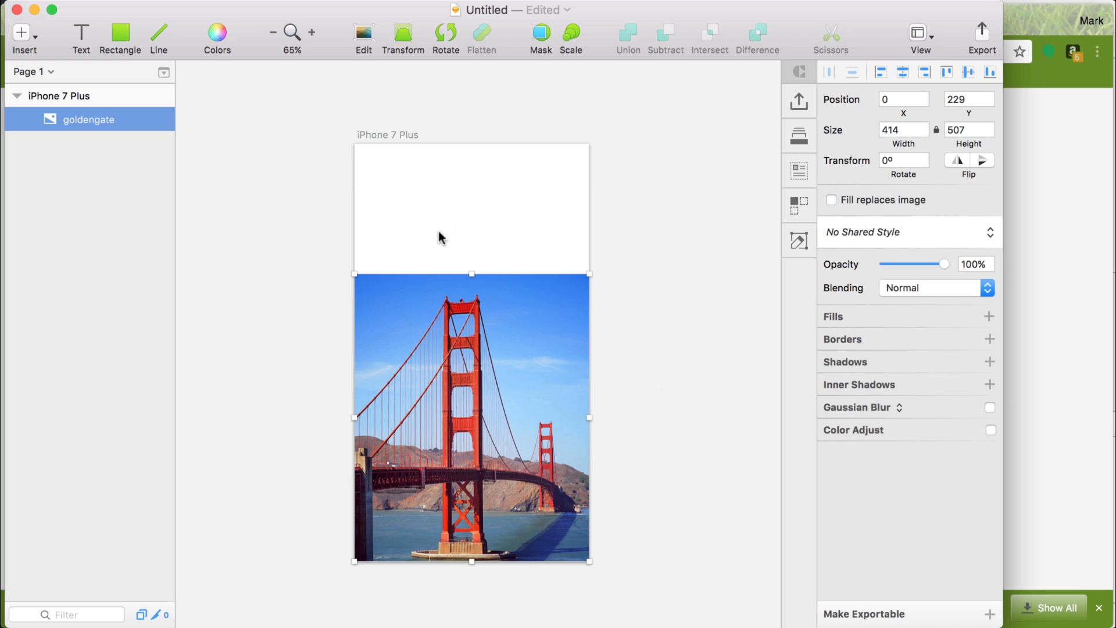
Draw a 414 x 736 rectangle covering the whole artboard and turn off its border.
click(530, 184)
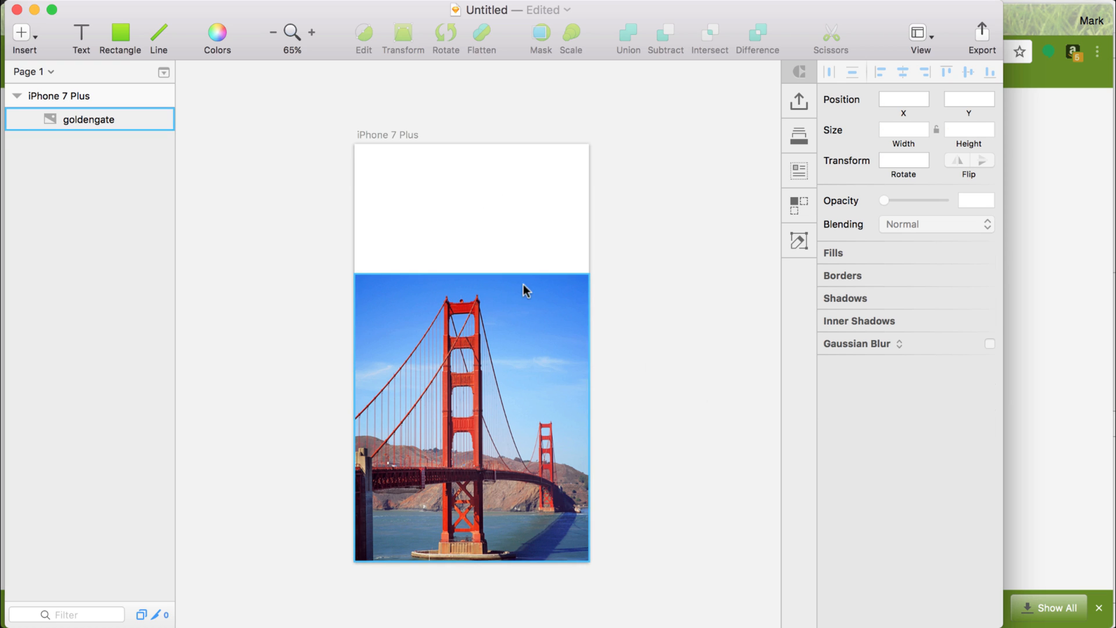
key(r)
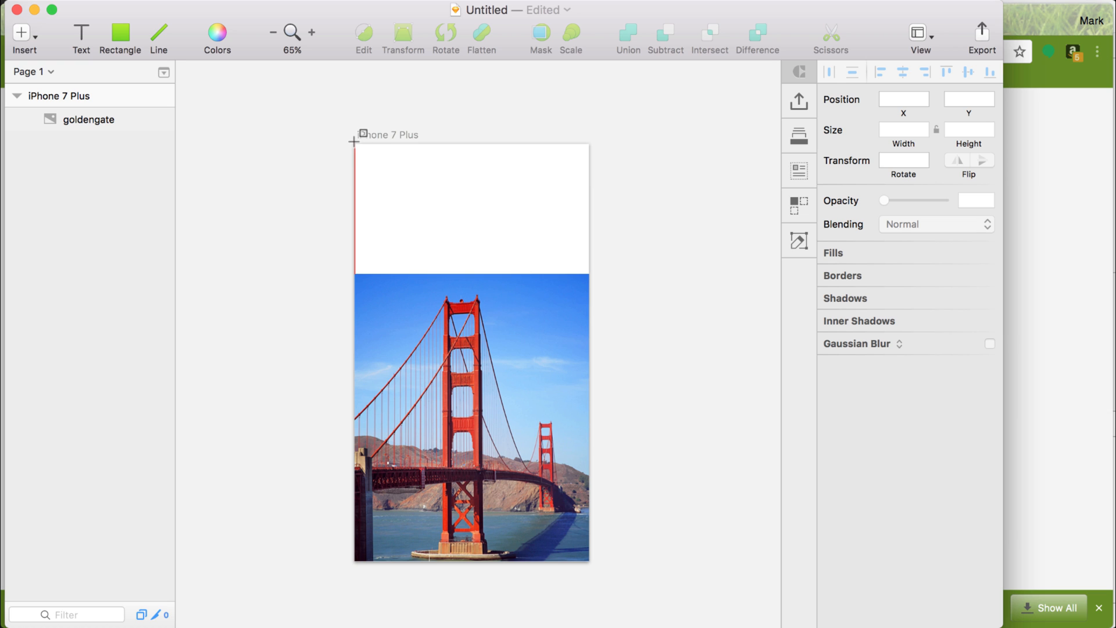
mouse_move(354, 141)
mouse_down()
mouse_move(489, 352)
mouse_move(590, 561)
mouse_up()
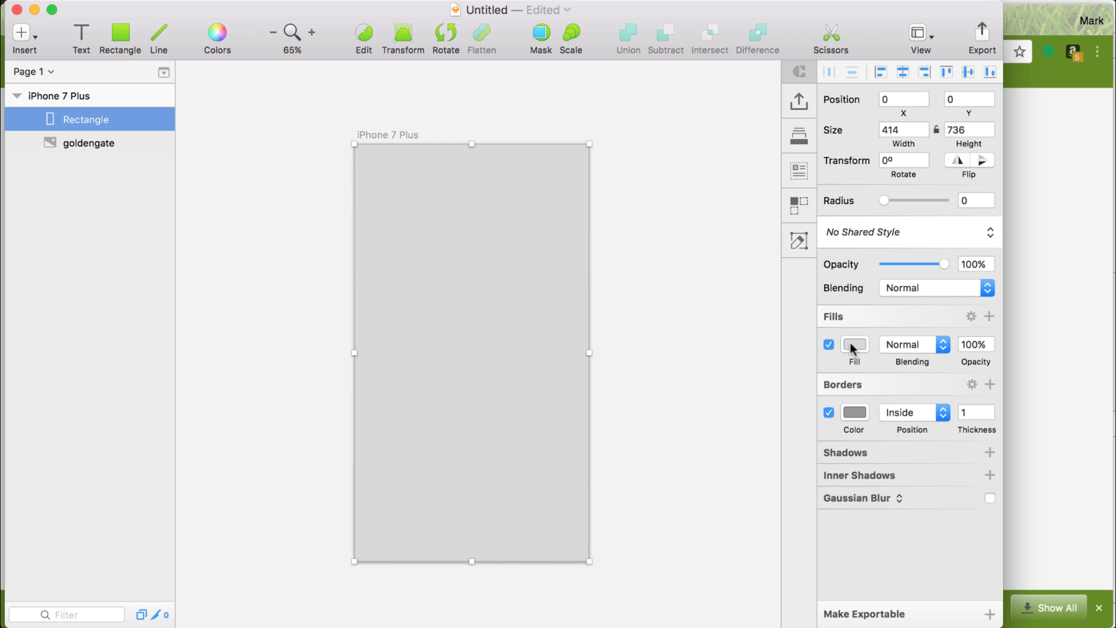
click(829, 412)
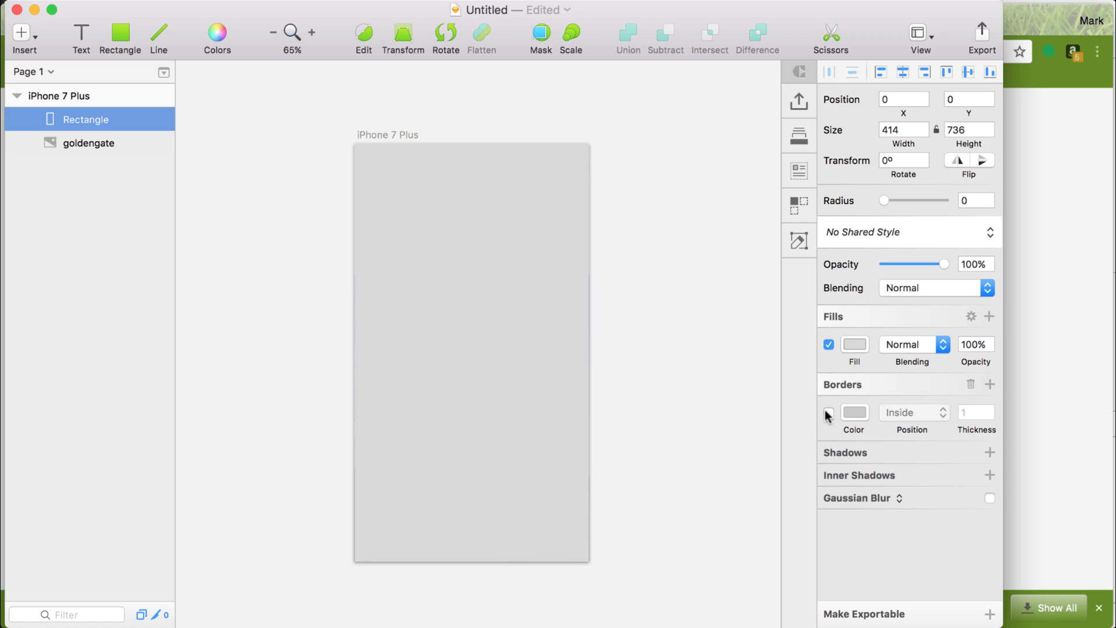
Change the rectangle's fill to a linear gradient and set its first stop's hue to about 276.
click(859, 343)
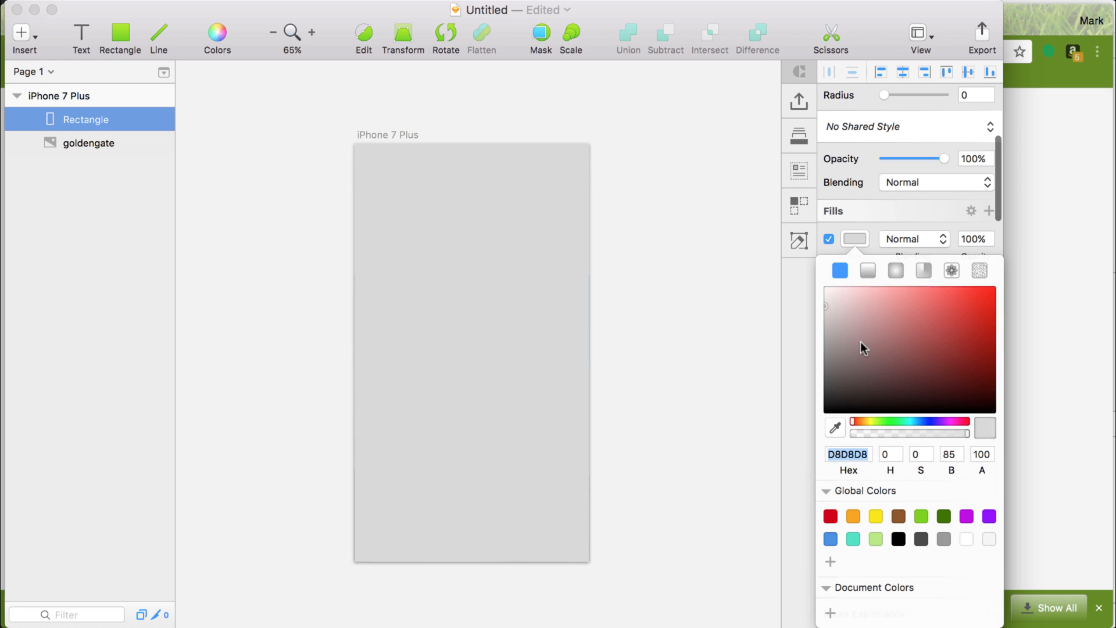
click(868, 271)
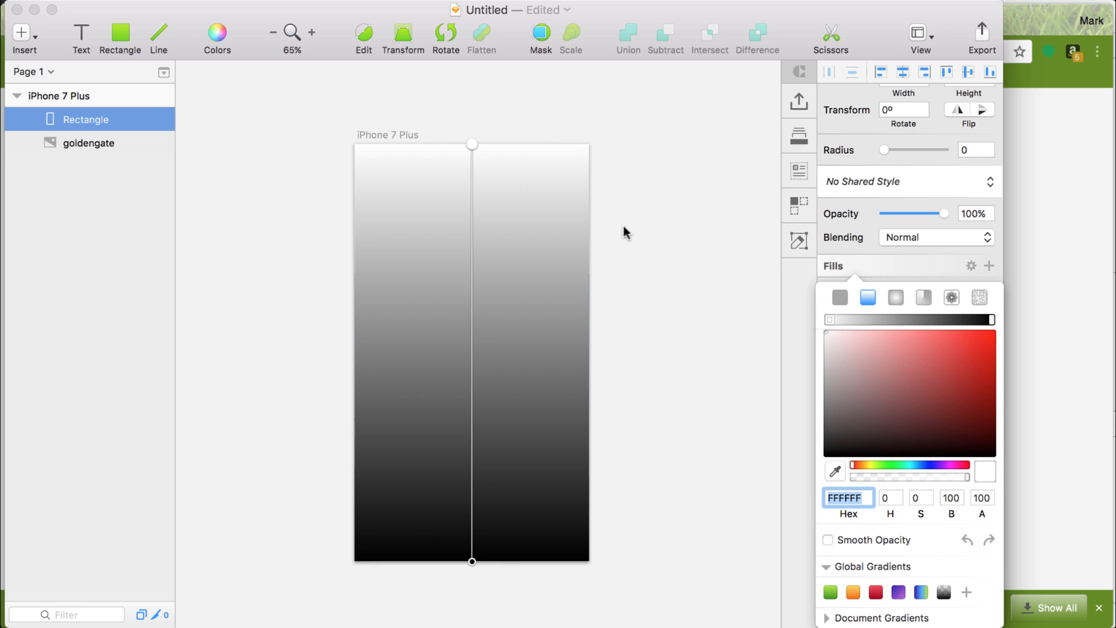
click(941, 465)
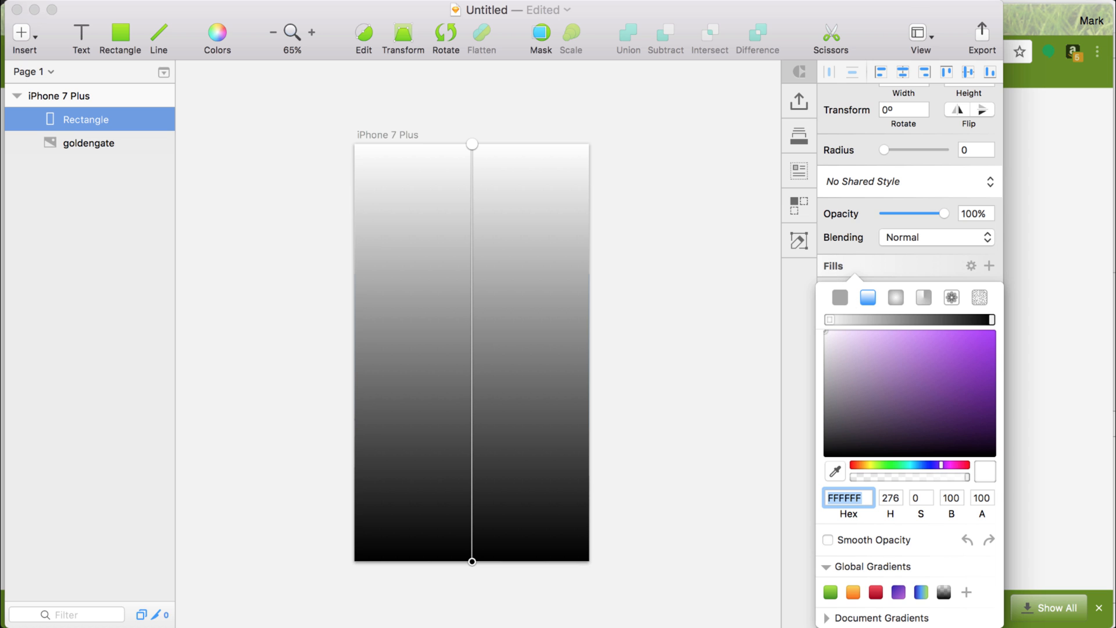
Narrow the Sketch window to expose Dribbble's colour palette and sample its blue swatch (585B97) for the gradient's upper stop.
mouse_move(998, 6)
mouse_down()
mouse_move(746, 15)
mouse_move(735, 25)
mouse_up()
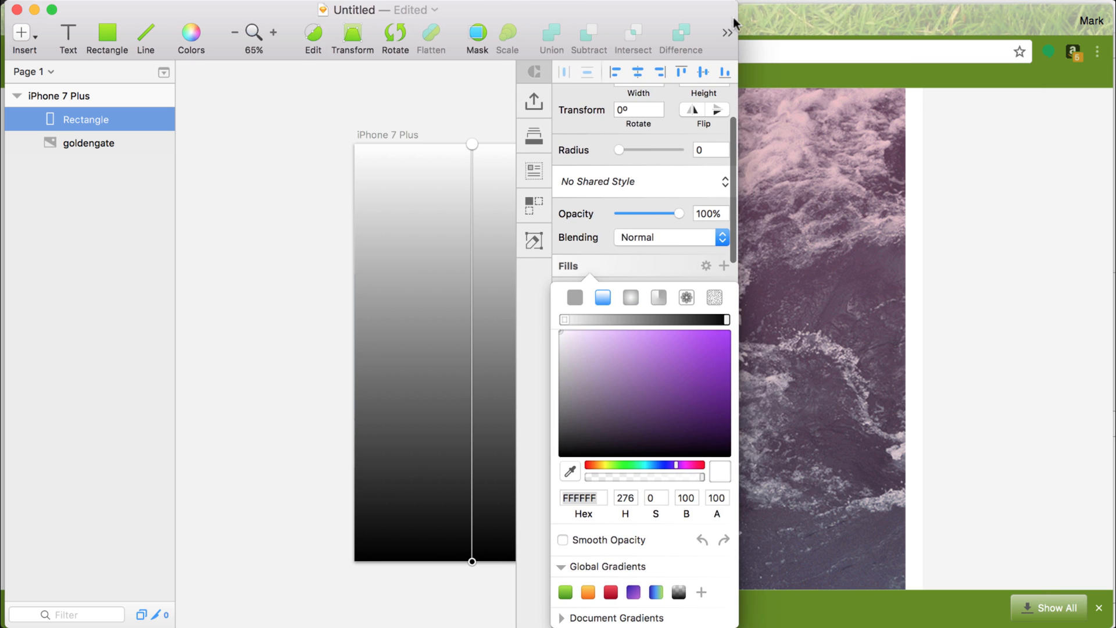
click(963, 209)
scroll(961, 208, down, 15)
scroll(962, 208, up, 5)
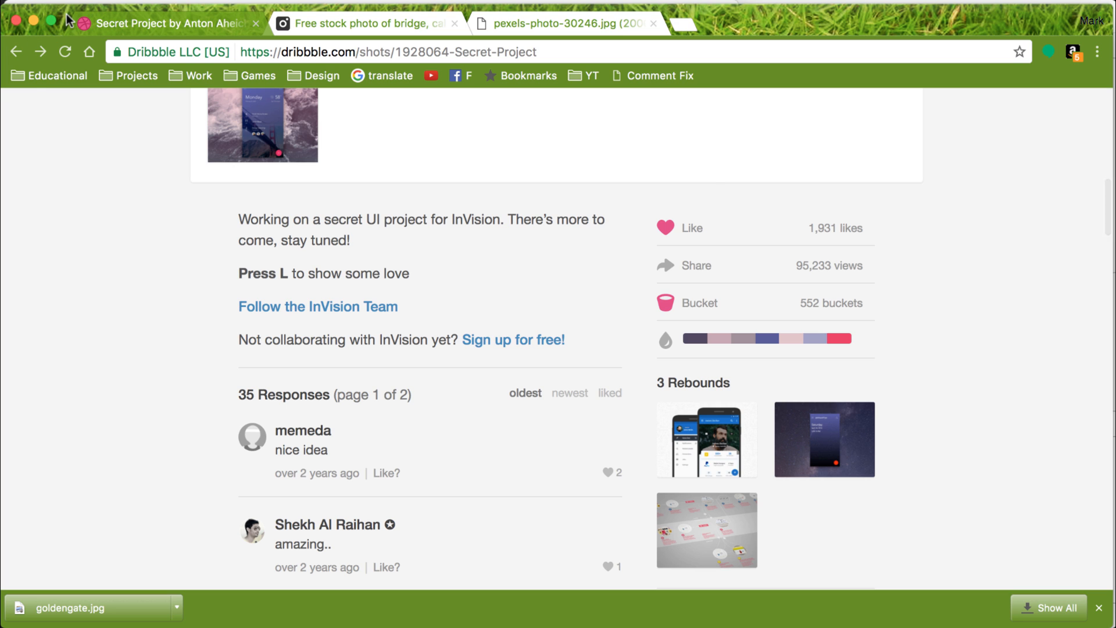
key(super+Tab)
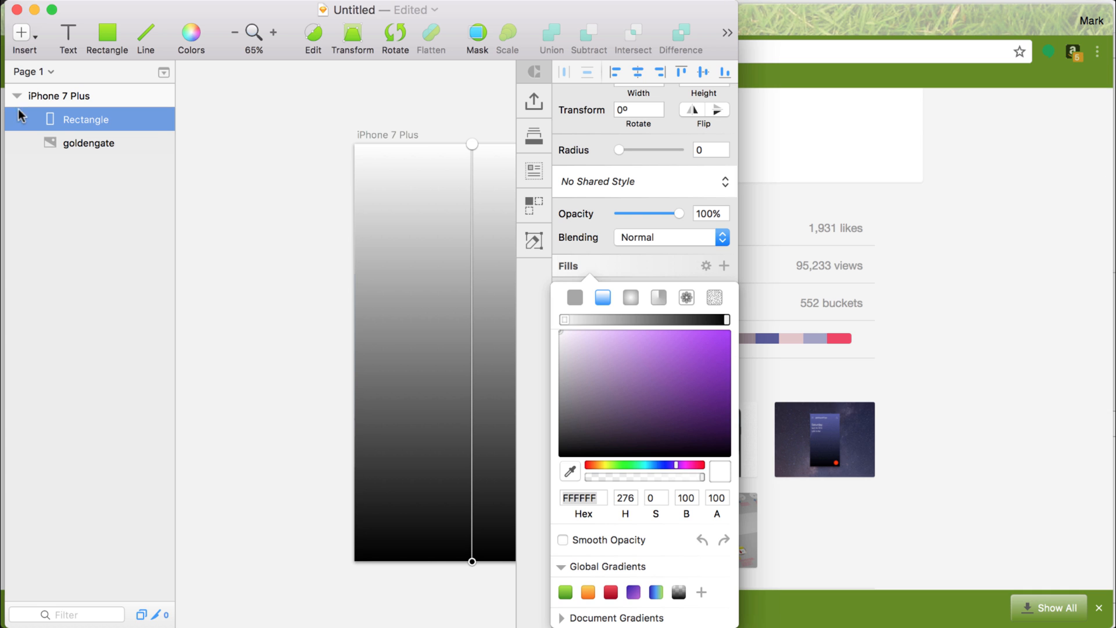
scroll(260, 190, right, 5)
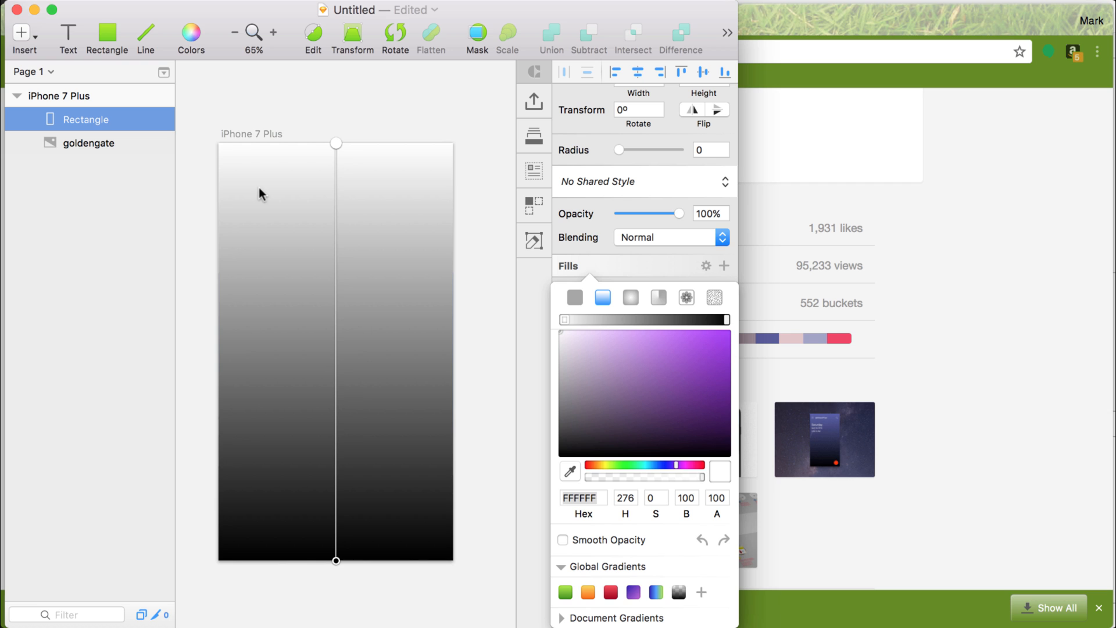
click(570, 471)
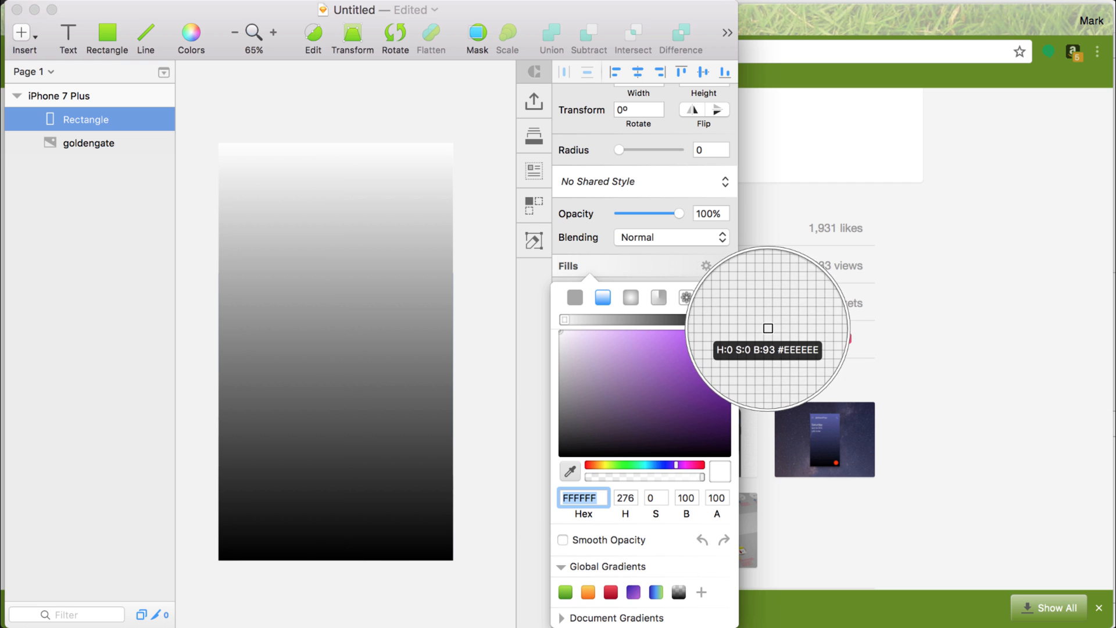
click(765, 338)
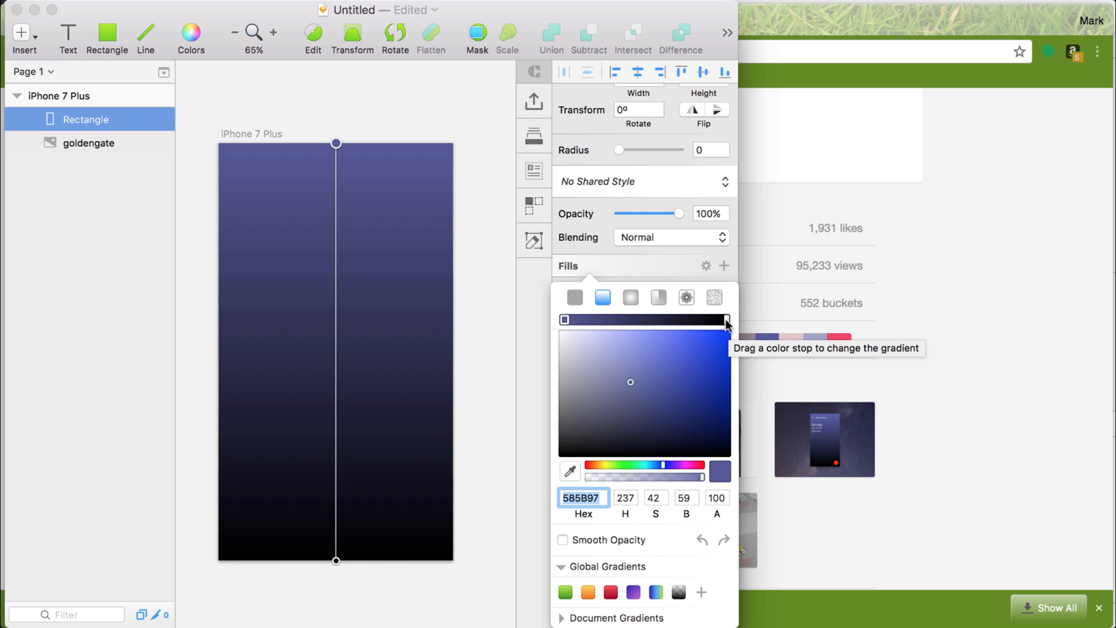
Set the gradient's lower stop to the palette blue (595C99) with an alpha of 80 and close the fill settings.
click(336, 560)
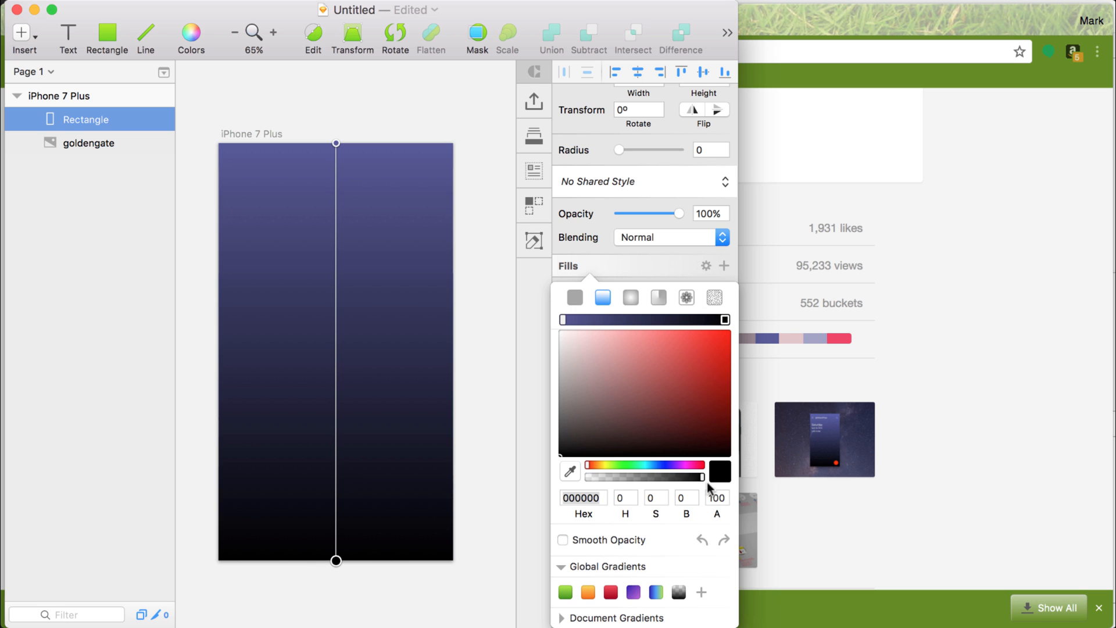
drag(702, 477, 650, 489)
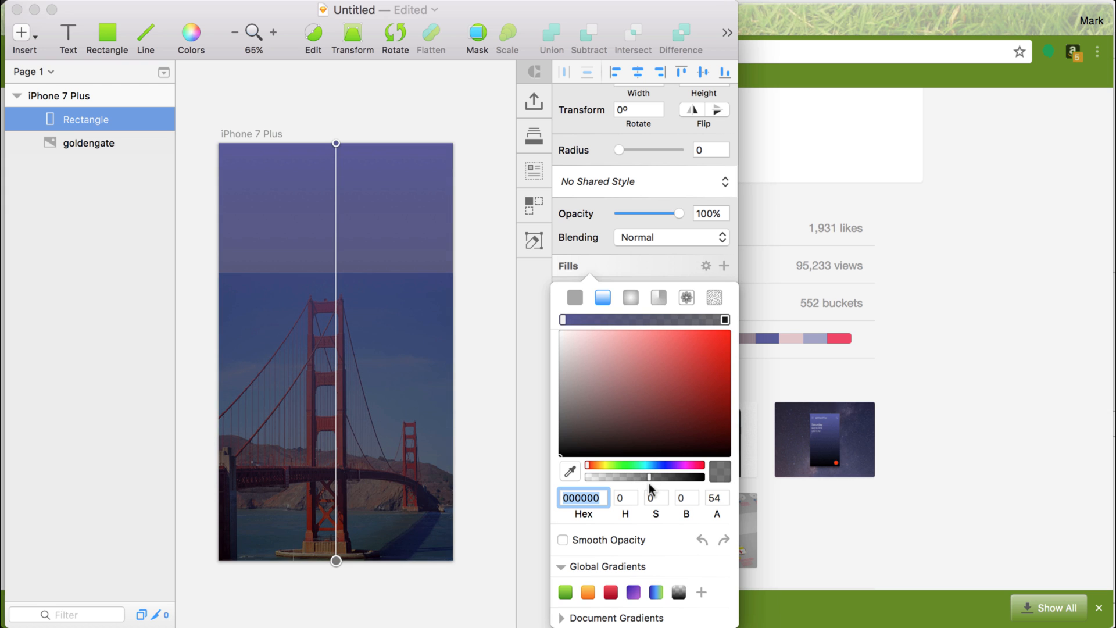
click(725, 320)
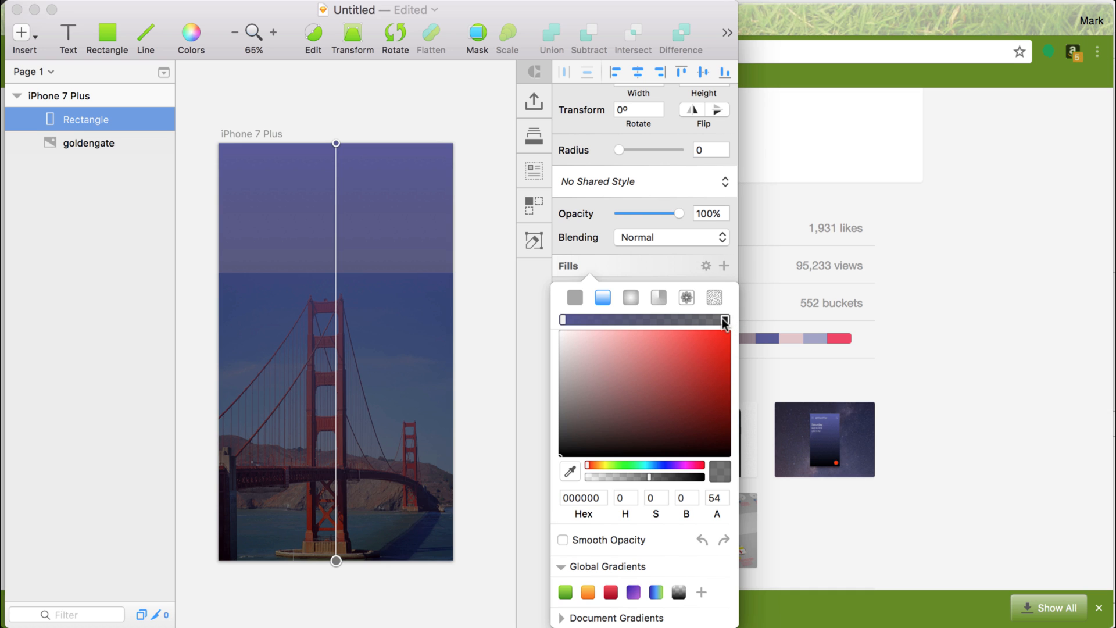
click(570, 471)
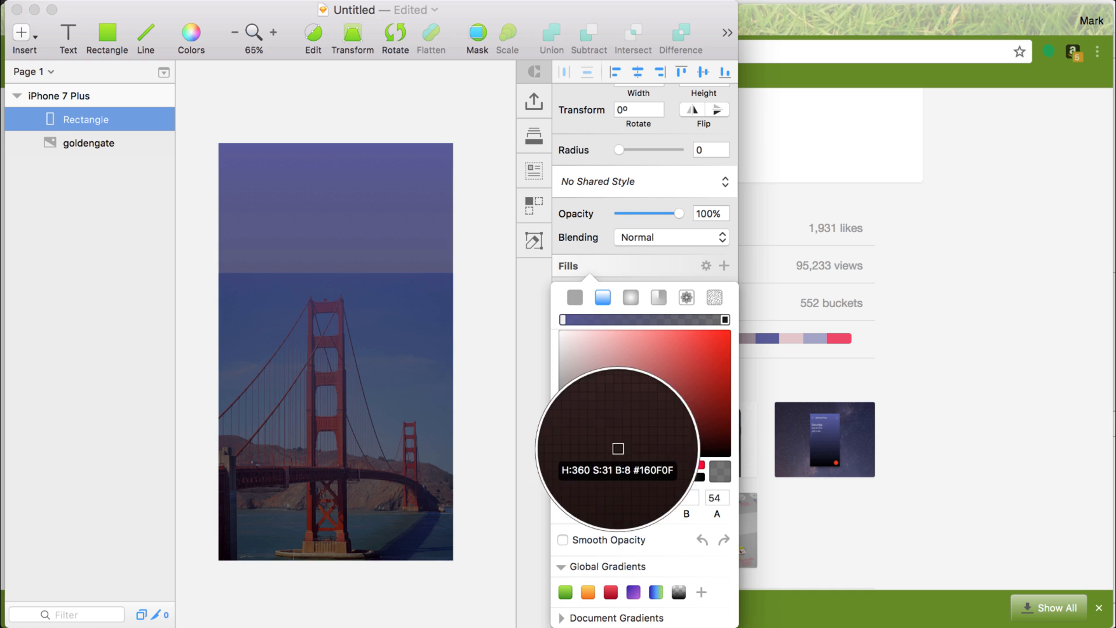
click(770, 339)
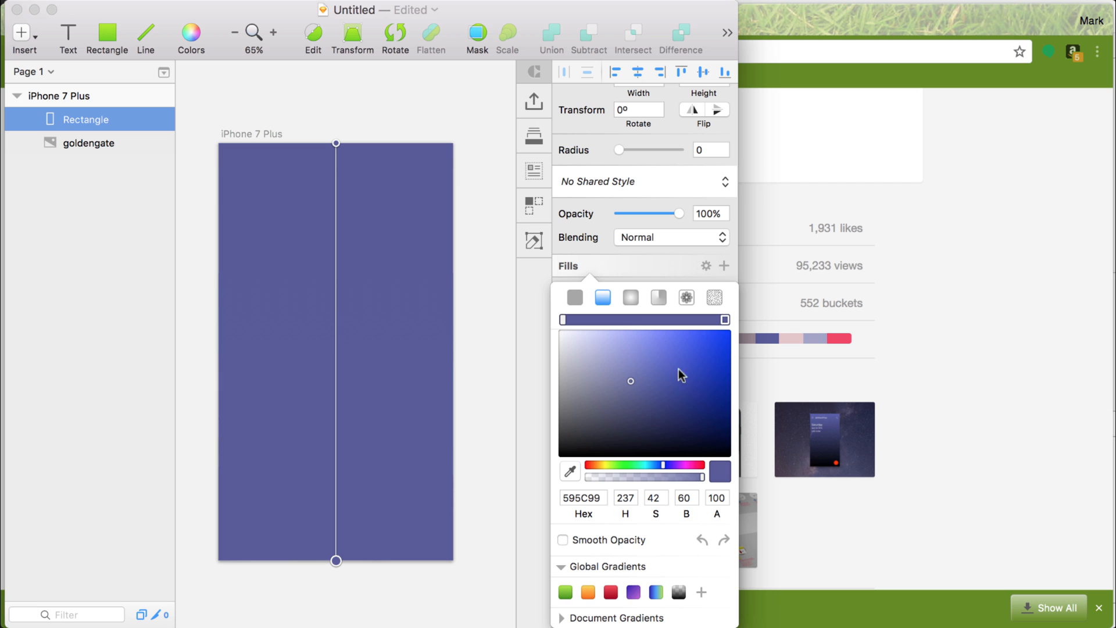
mouse_move(700, 476)
mouse_down()
mouse_move(657, 476)
mouse_move(680, 475)
mouse_up()
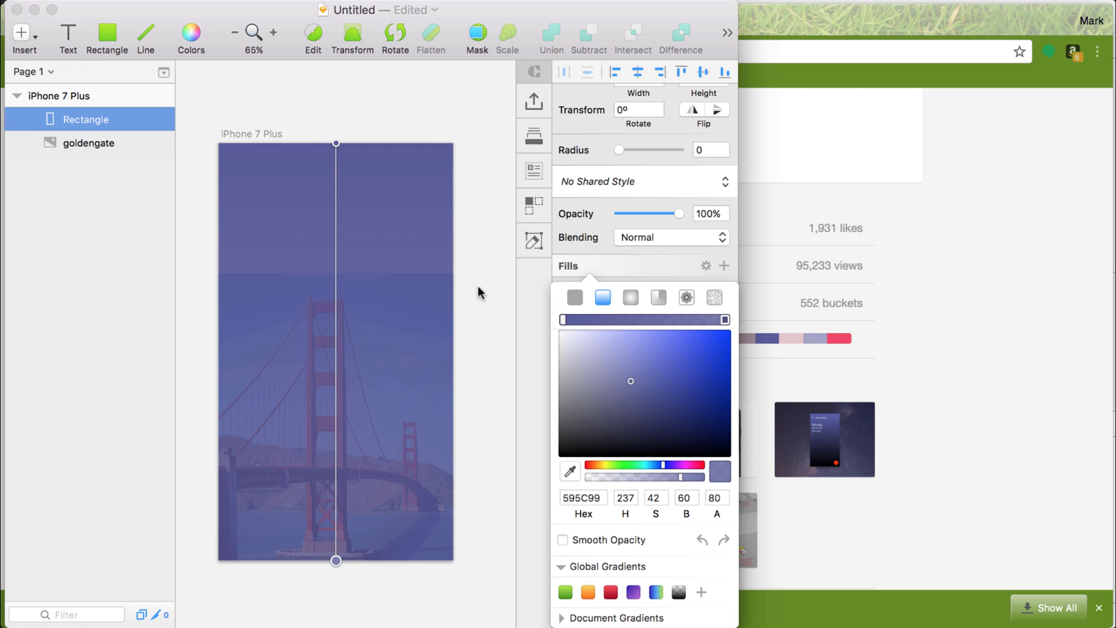
click(451, 279)
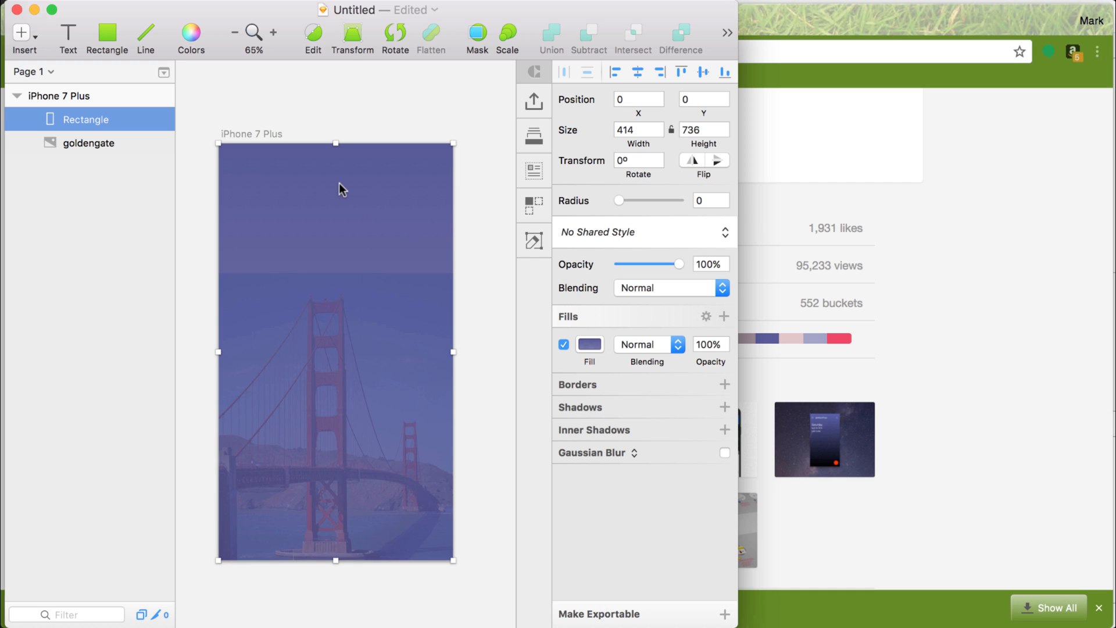
double_click(364, 262)
click(521, 207)
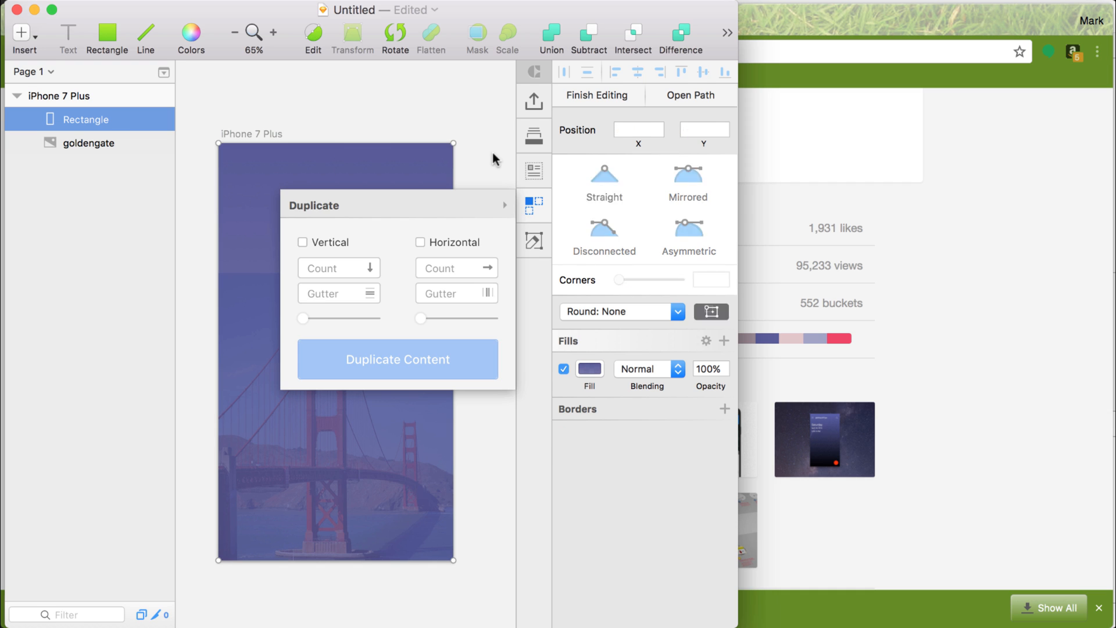
click(448, 222)
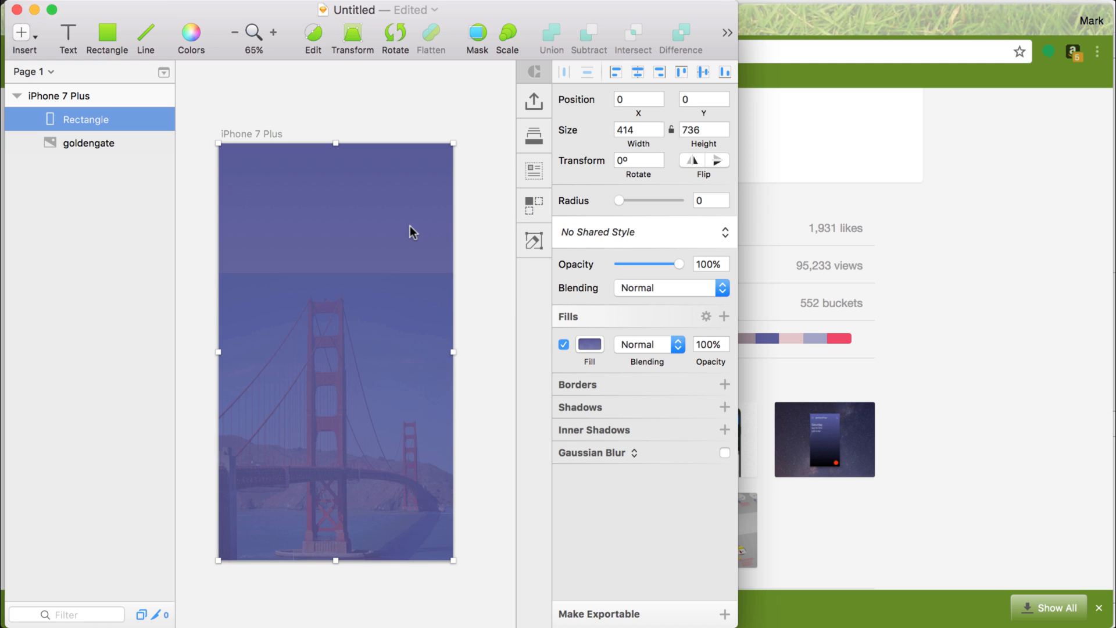
Reopen the rectangle's gradient fill and move its upper stop about two thirds of the way down the artboard.
click(587, 345)
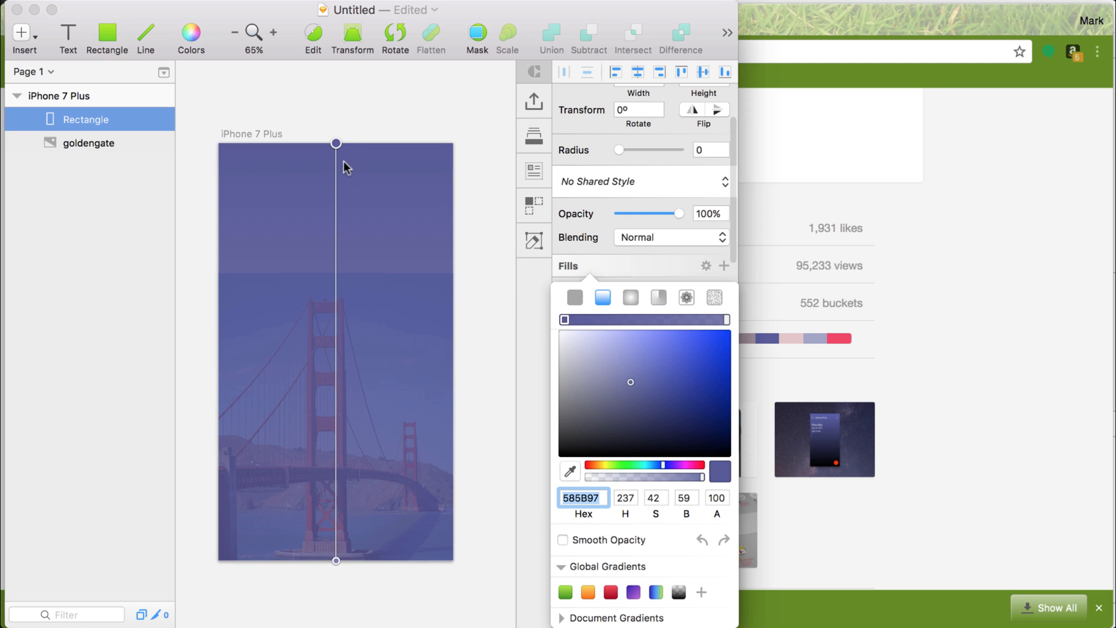
drag(336, 143, 336, 423)
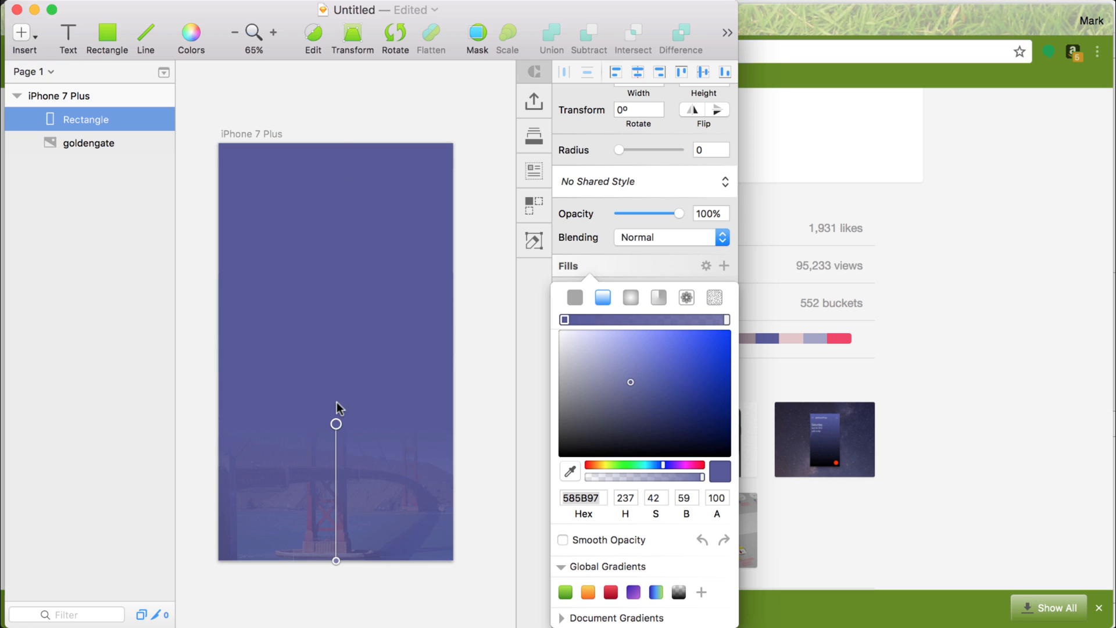
Try an extra middle gradient stop in a muted red (97586F) about halfway down the artboard, and remove it again.
click(337, 424)
drag(337, 452, 337, 387)
click(698, 465)
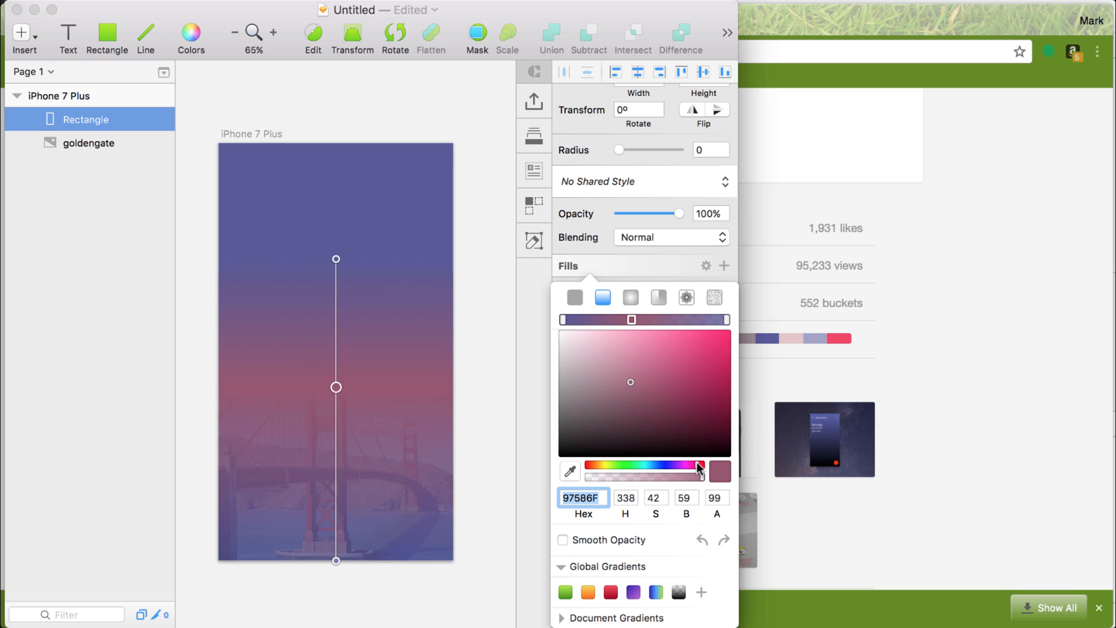
click(339, 386)
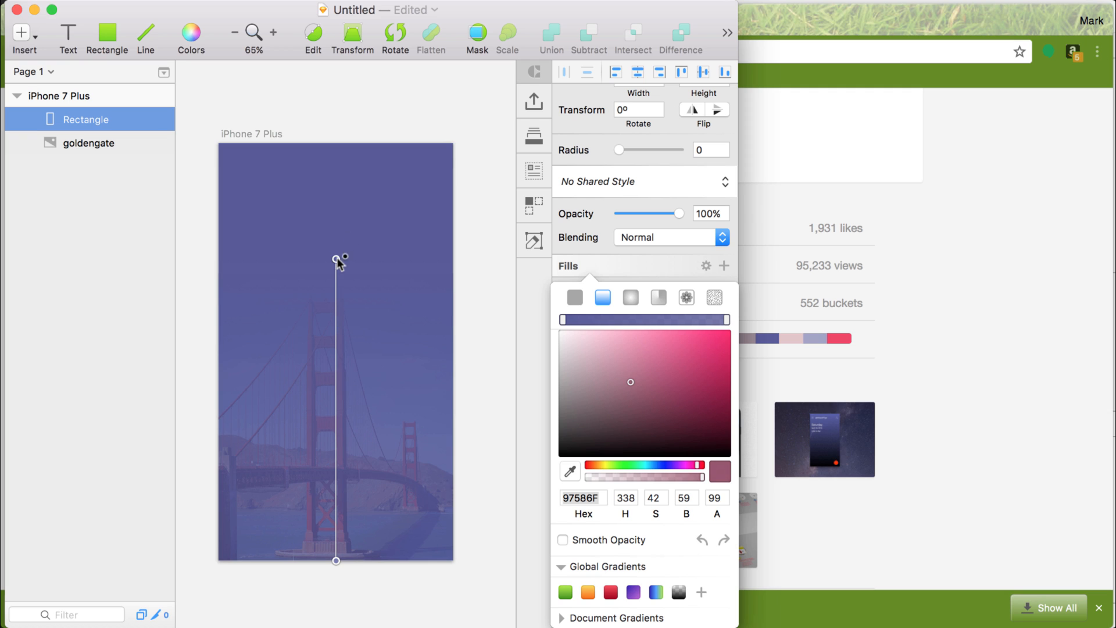
Place the gradient's upper stop about a third of the way down the artboard and close the fill settings.
drag(337, 261, 336, 278)
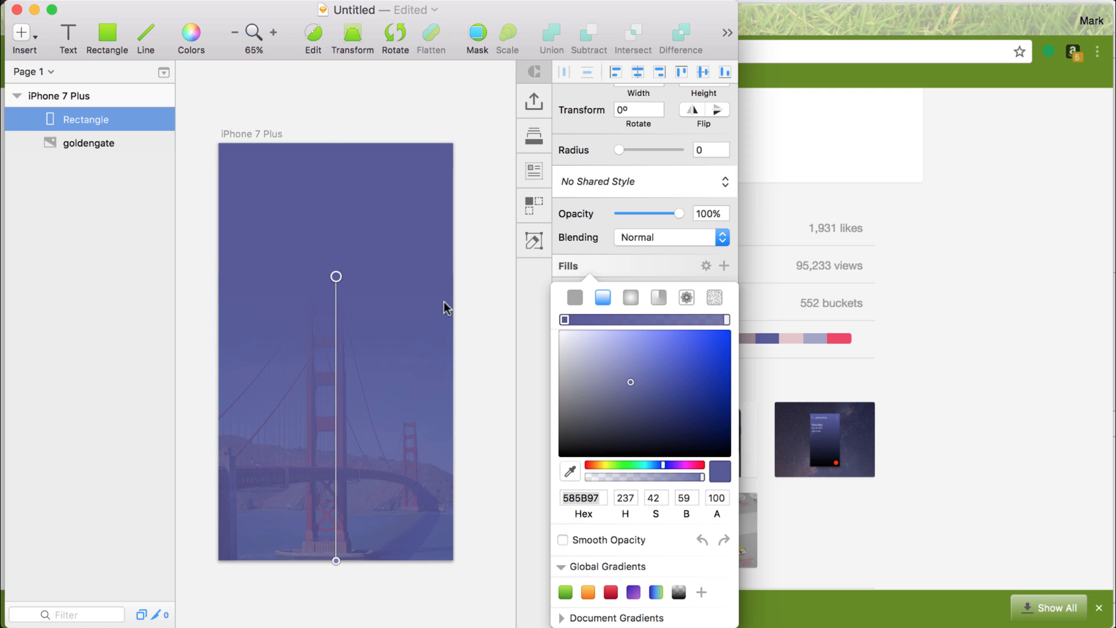
click(519, 373)
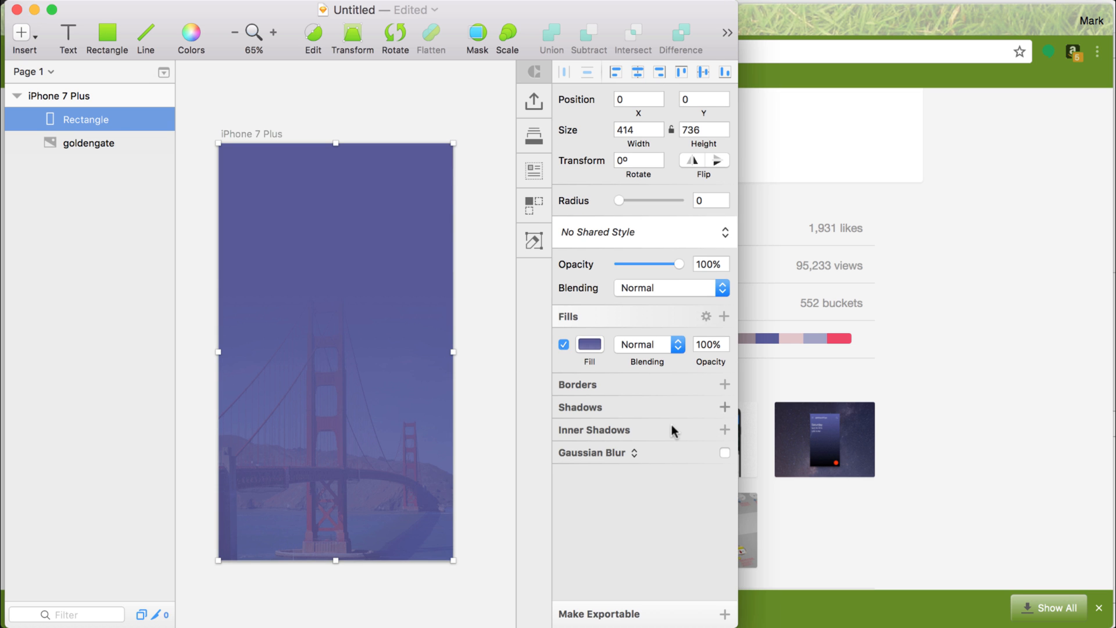
Switch to Chrome to compare the overlay with the Dribbble design, and return to Sketch with nothing selected.
click(867, 355)
scroll(495, 265, up, 10)
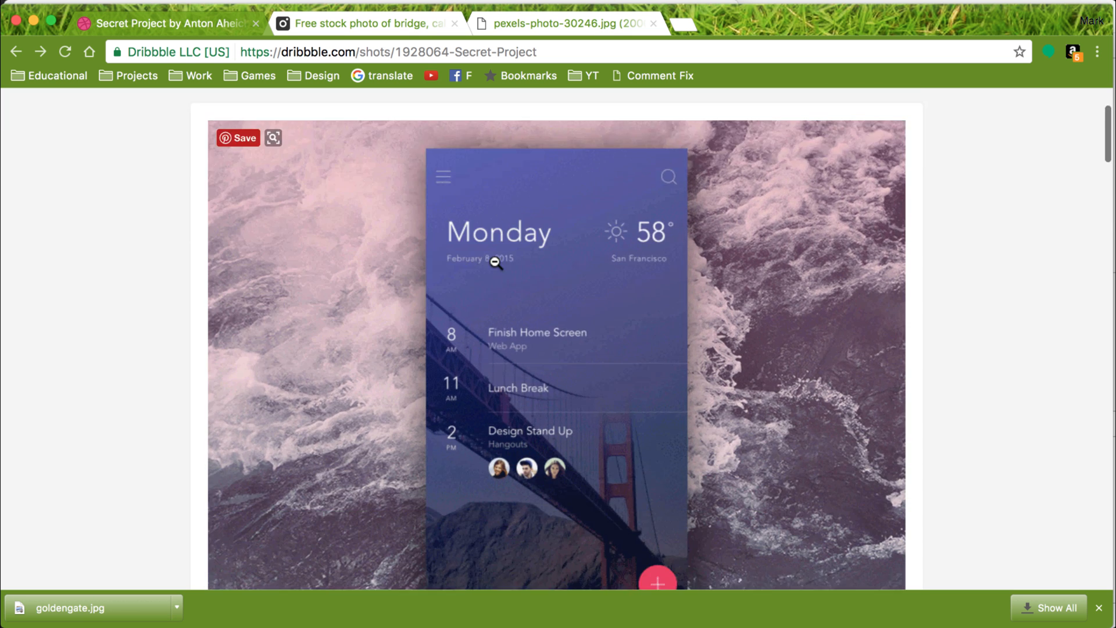
scroll(495, 261, down, 4)
scroll(494, 262, up, 3)
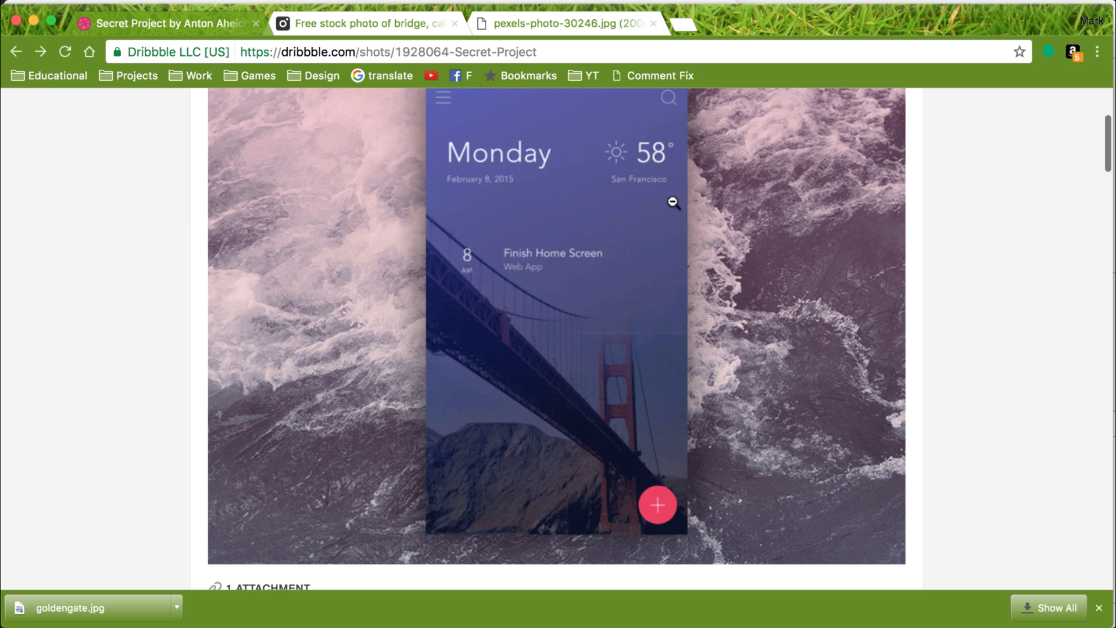
key(super+Tab)
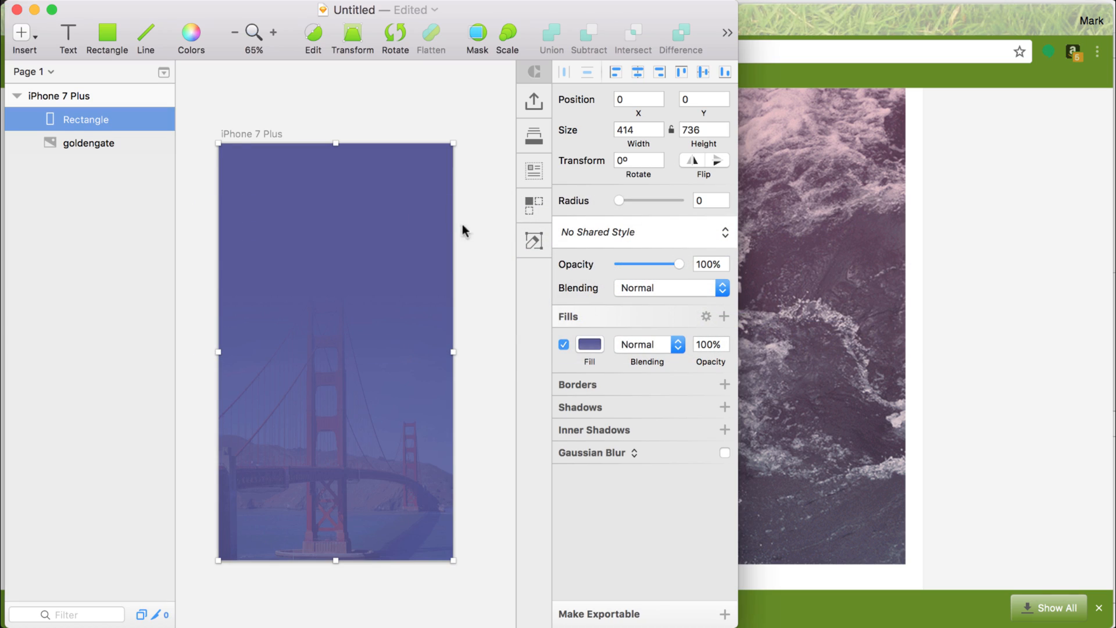
click(485, 254)
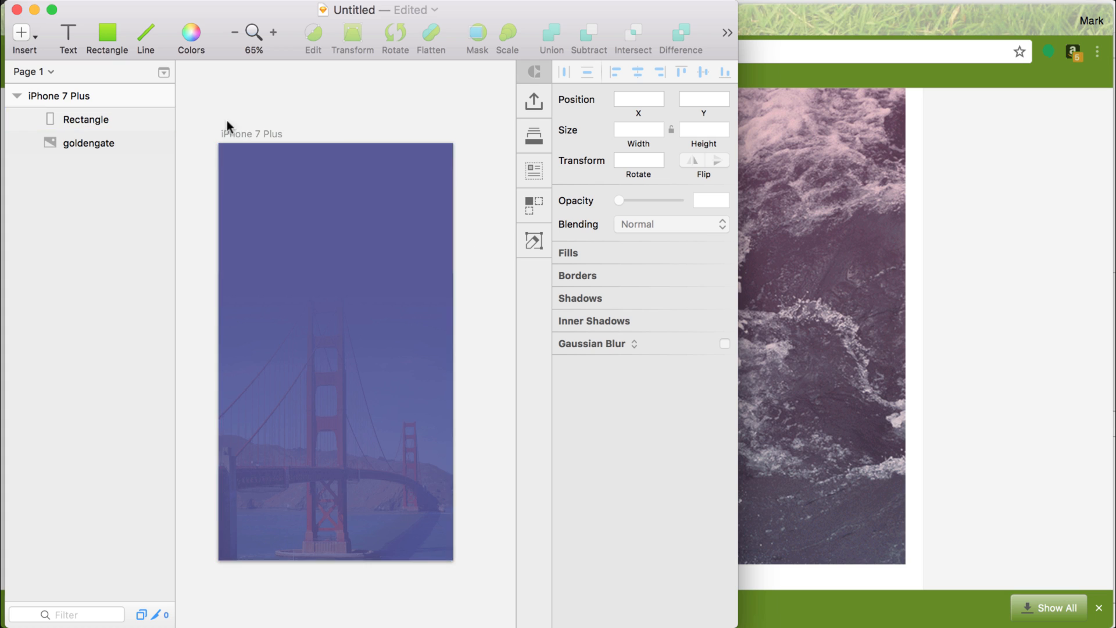
Make the iPhone 7 Plus artboard exportable with the iOS preset minus its 1x size, and export the 2x and 3x PNGs to the Desktop.
click(246, 135)
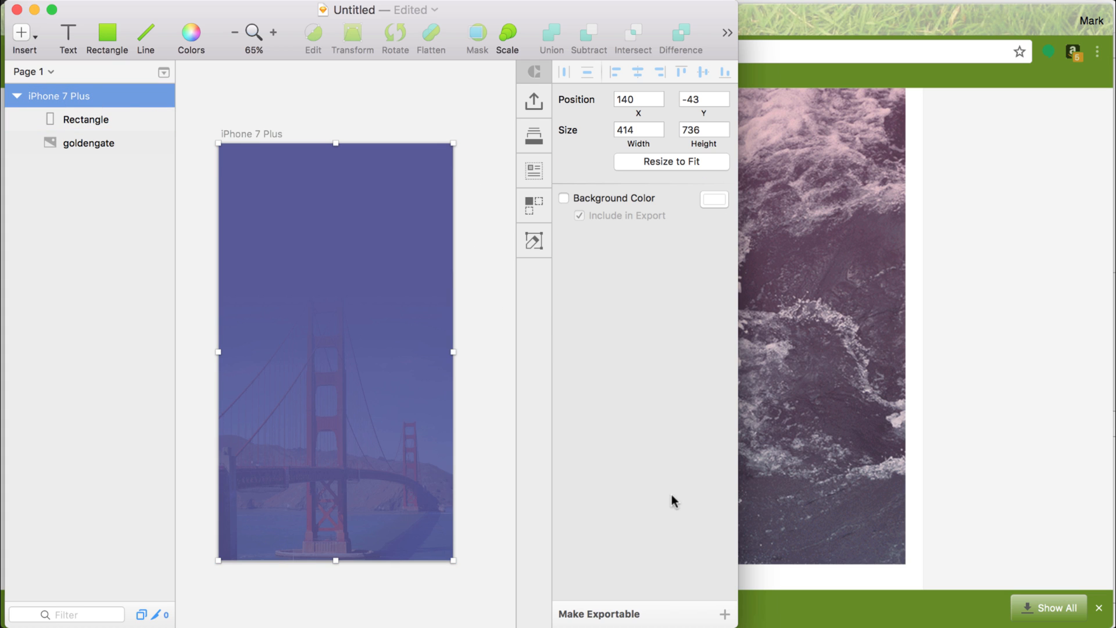
click(724, 613)
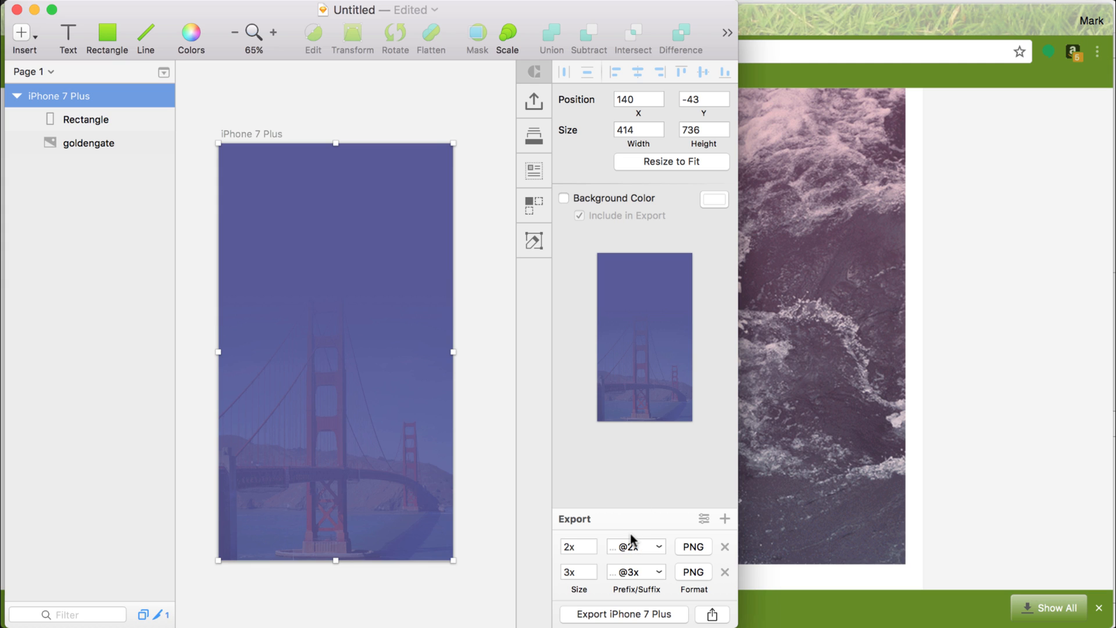
click(704, 518)
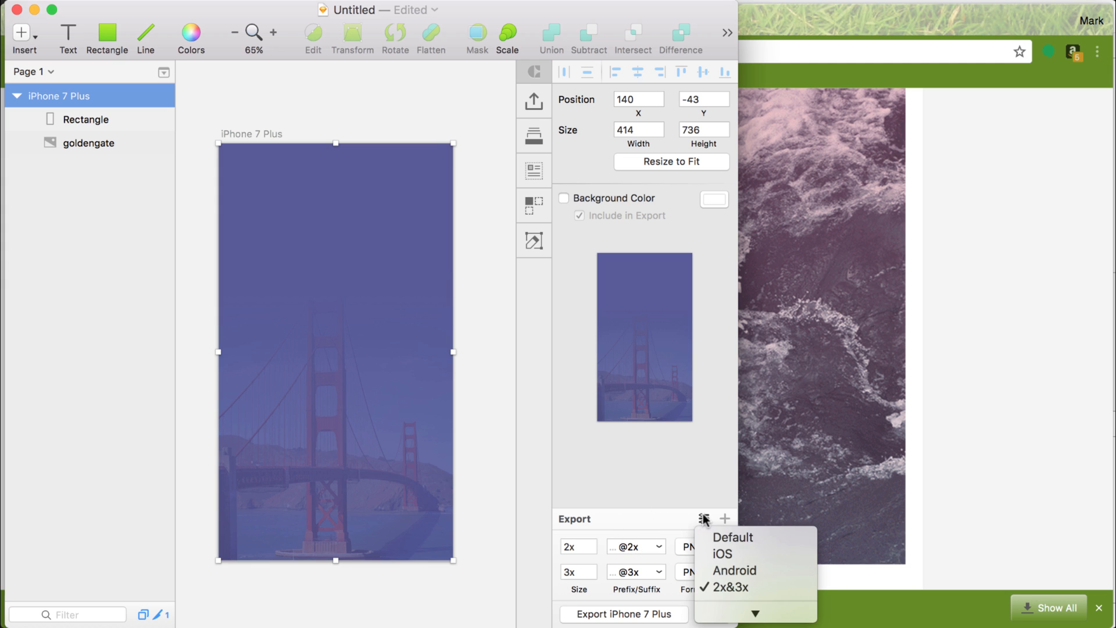
click(723, 558)
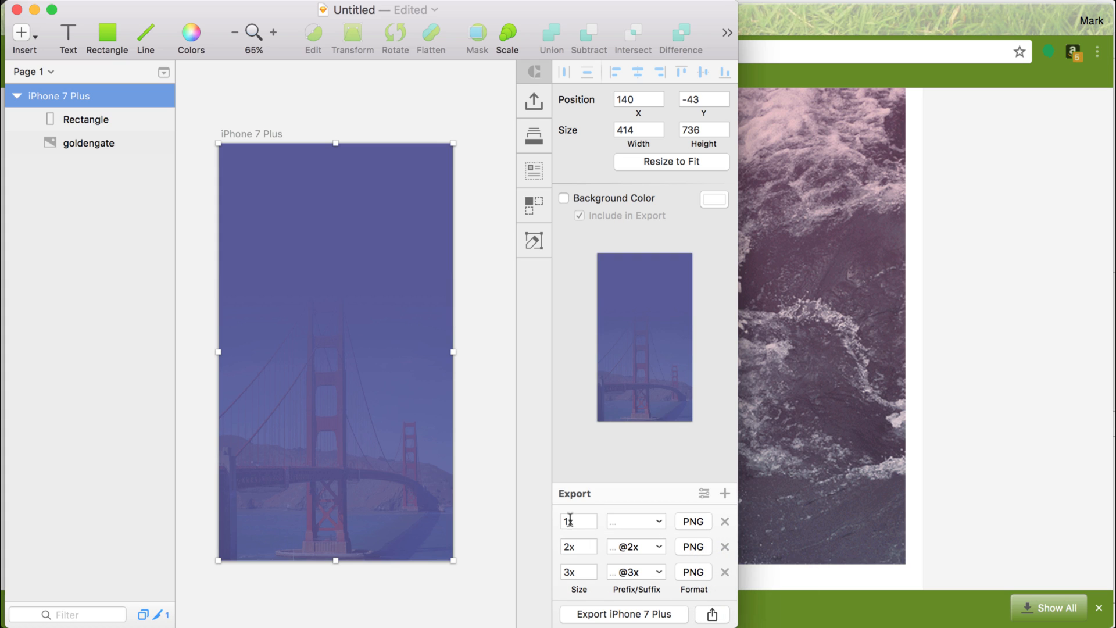
click(724, 521)
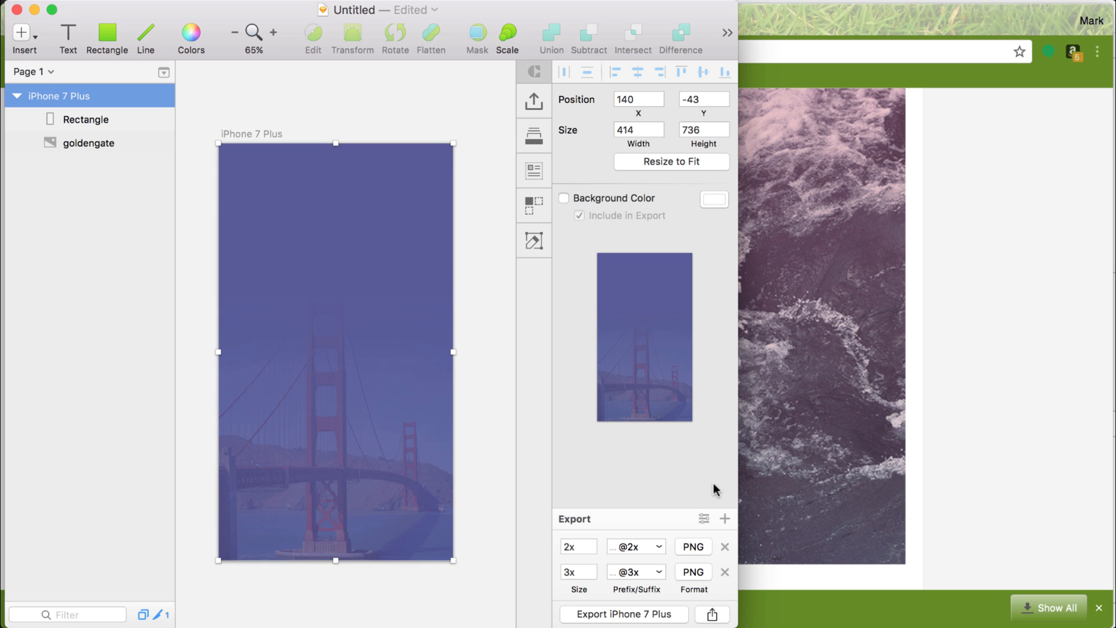
click(622, 617)
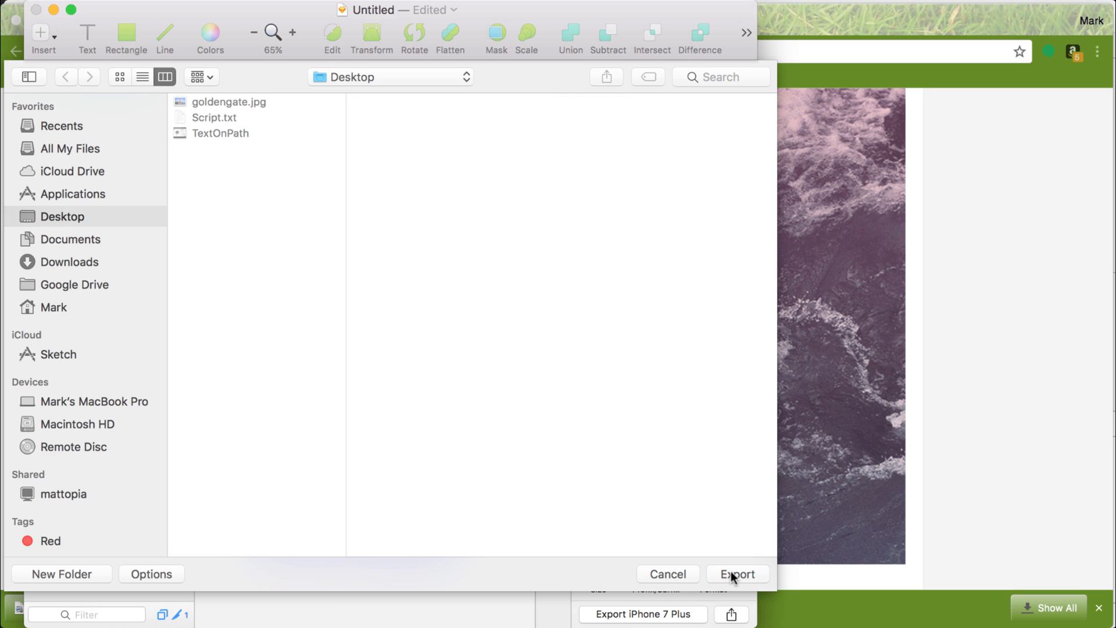
click(734, 576)
Switch to Xcode and open the Assets.xcassets catalog of SecretProject.
key(super+Tab)
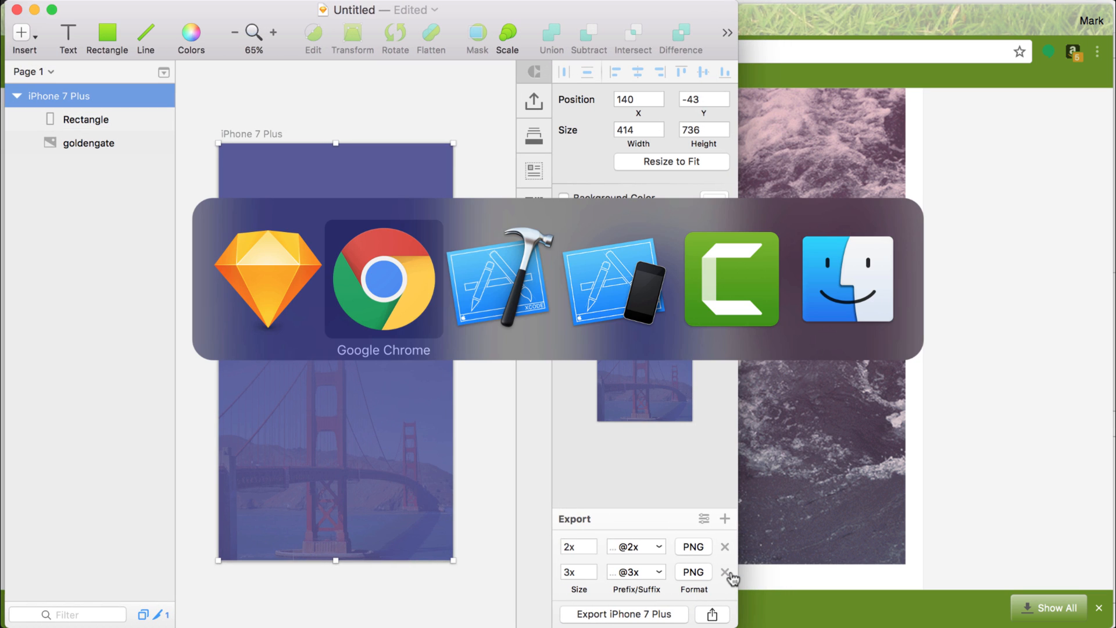
key(super+Tab)
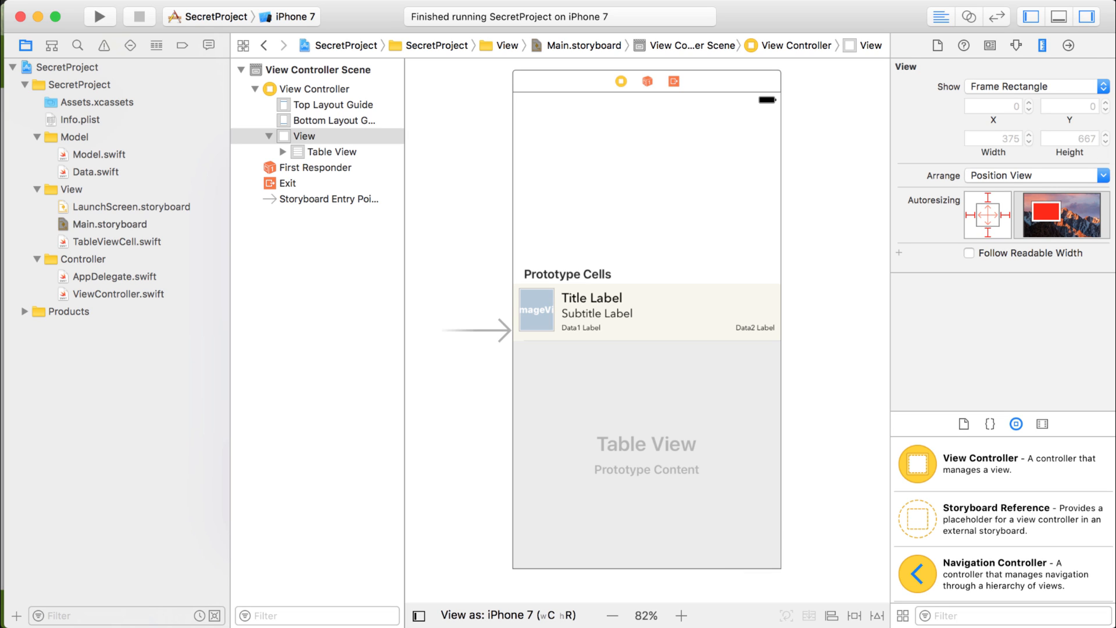
click(90, 97)
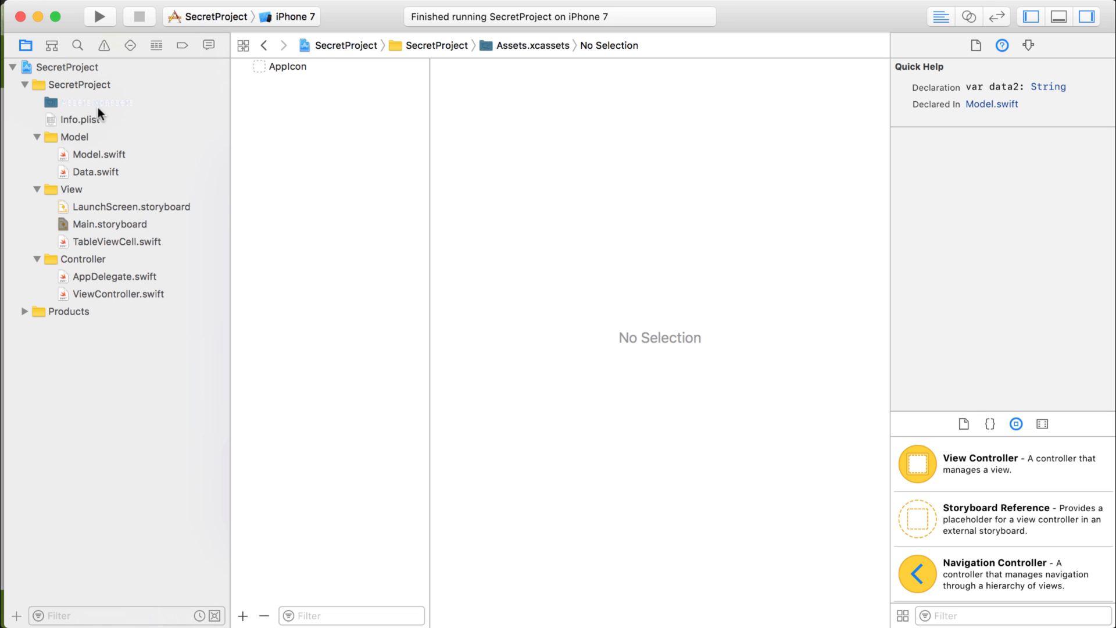
key(super+0)
key(super+0)
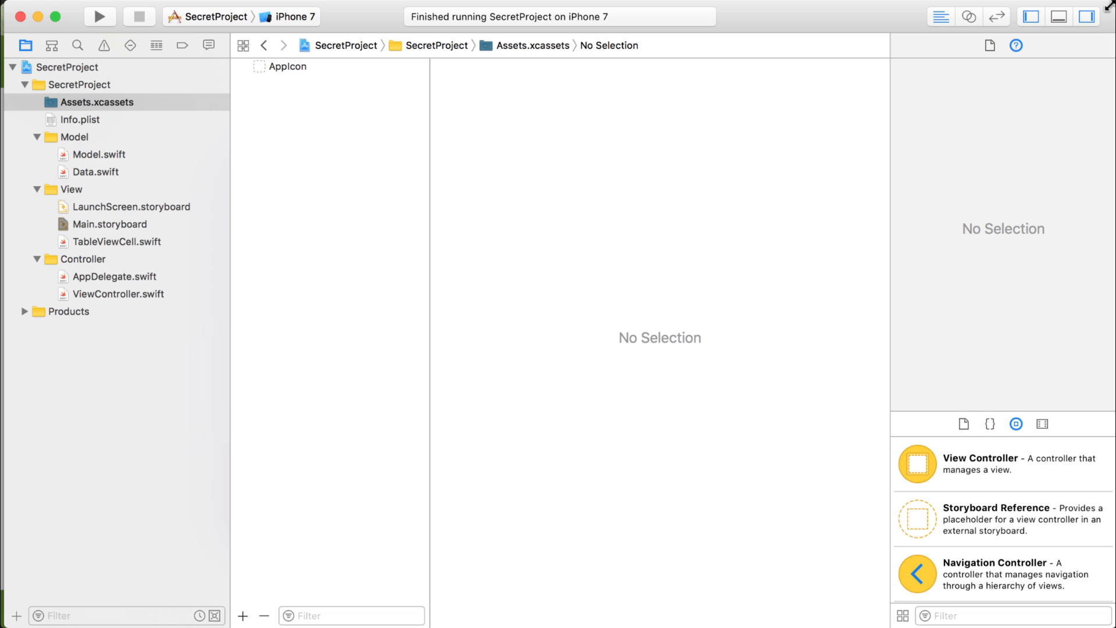
Narrow the Xcode and Chrome windows to expose the exported images on the desktop.
drag(1108, 6, 1021, 6)
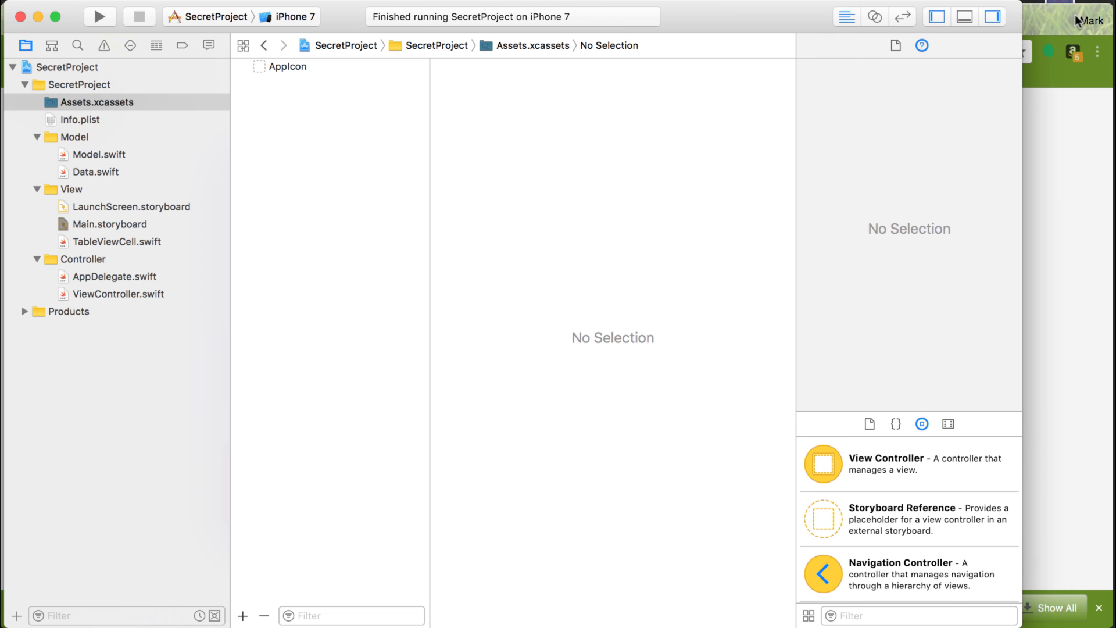
click(1106, 8)
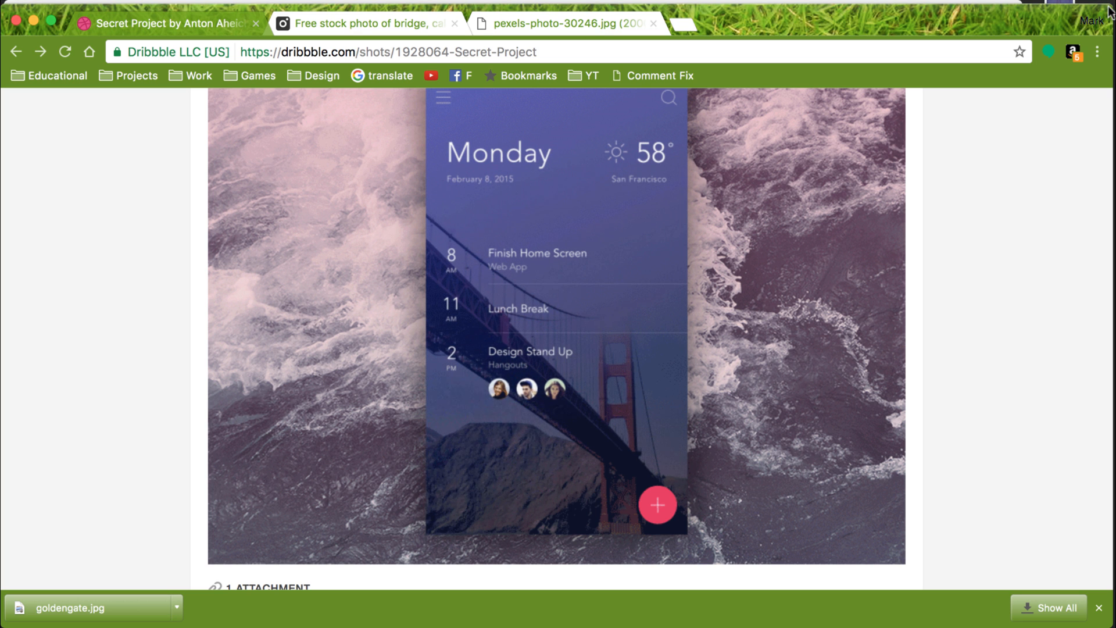
drag(1109, 10, 978, 22)
click(1061, 29)
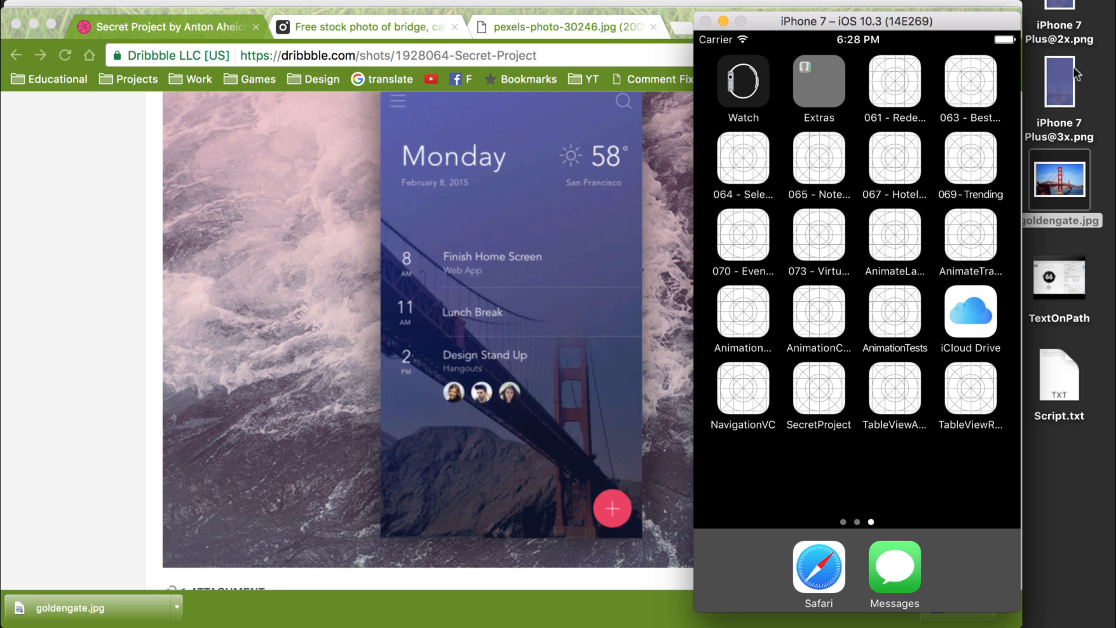
drag(1076, 14, 1058, 78)
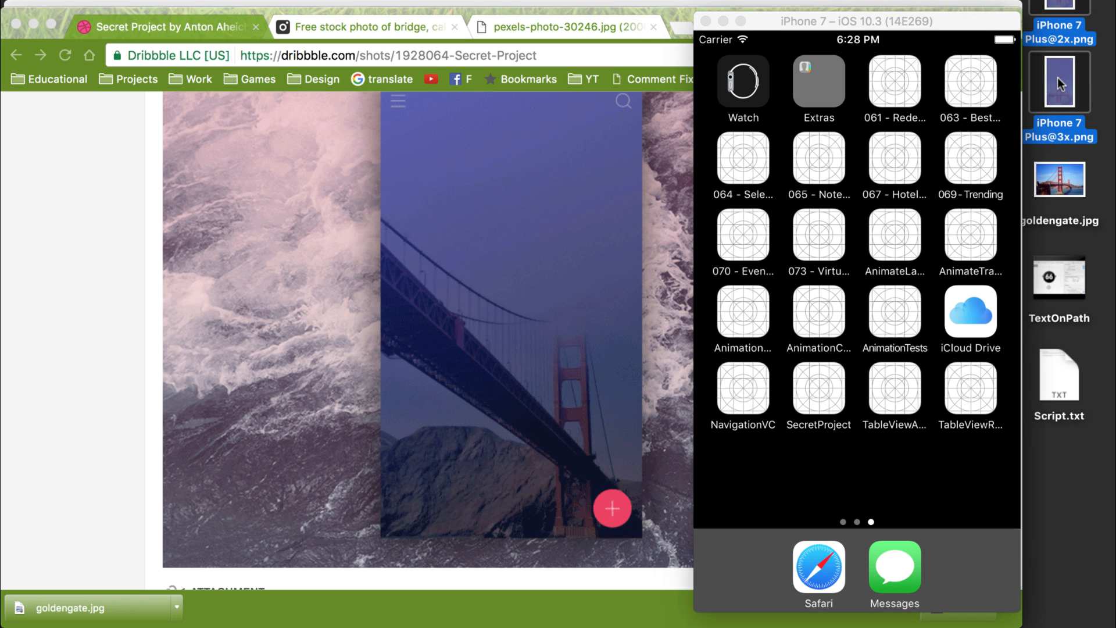
key(super+Tab)
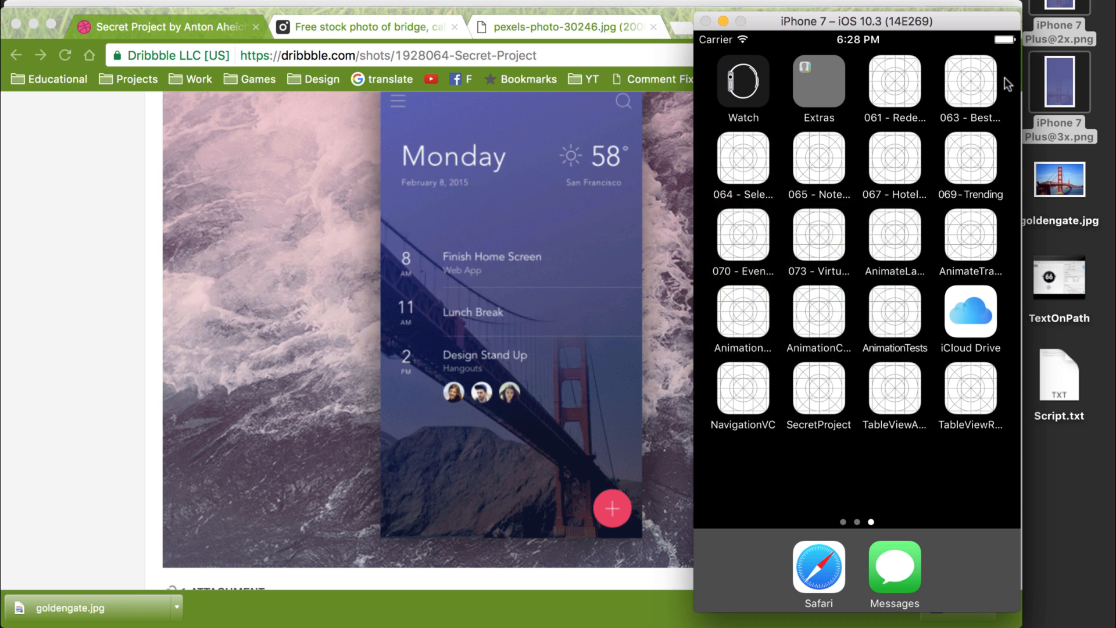
key(super+Tab)
key(super+Tab)
key(super+Tab)
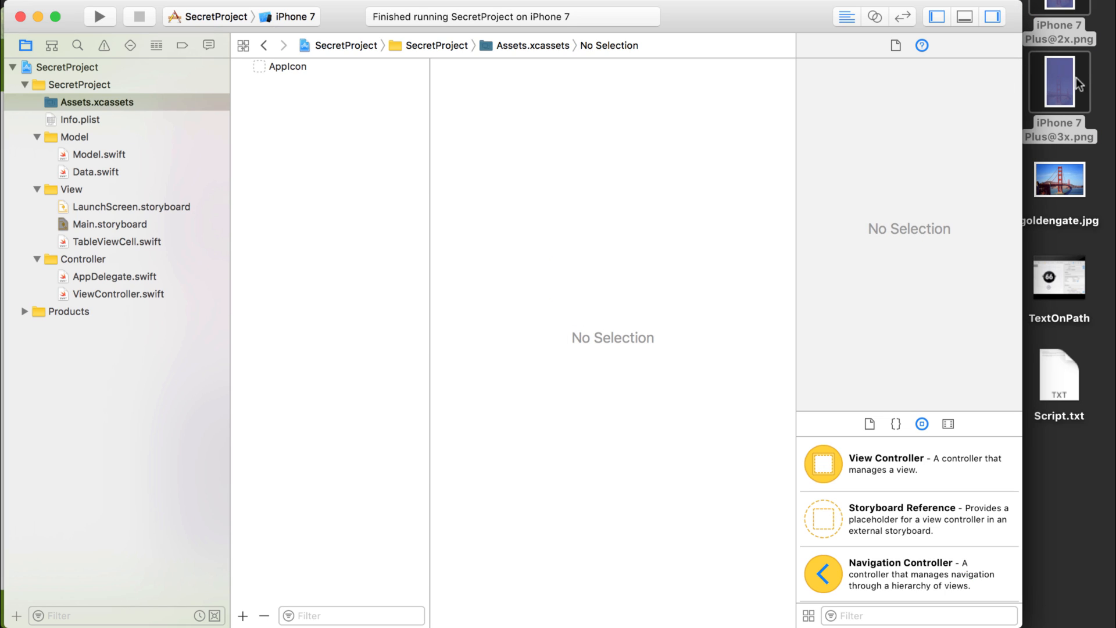
drag(1067, 76, 291, 281)
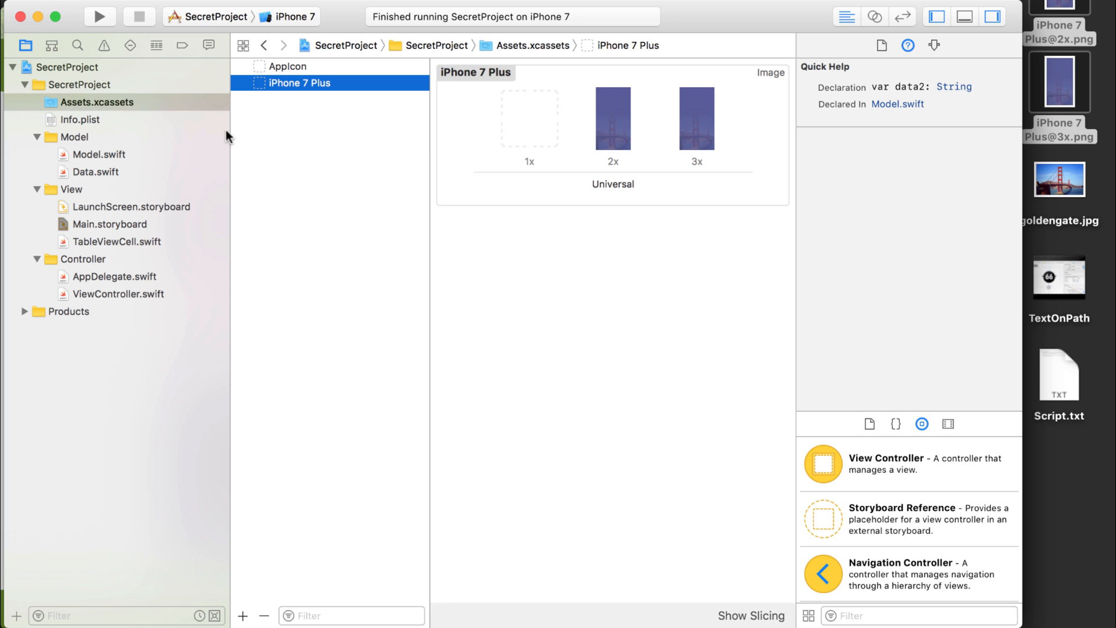
Open Main.storyboard and show the project's images in the media library.
click(93, 221)
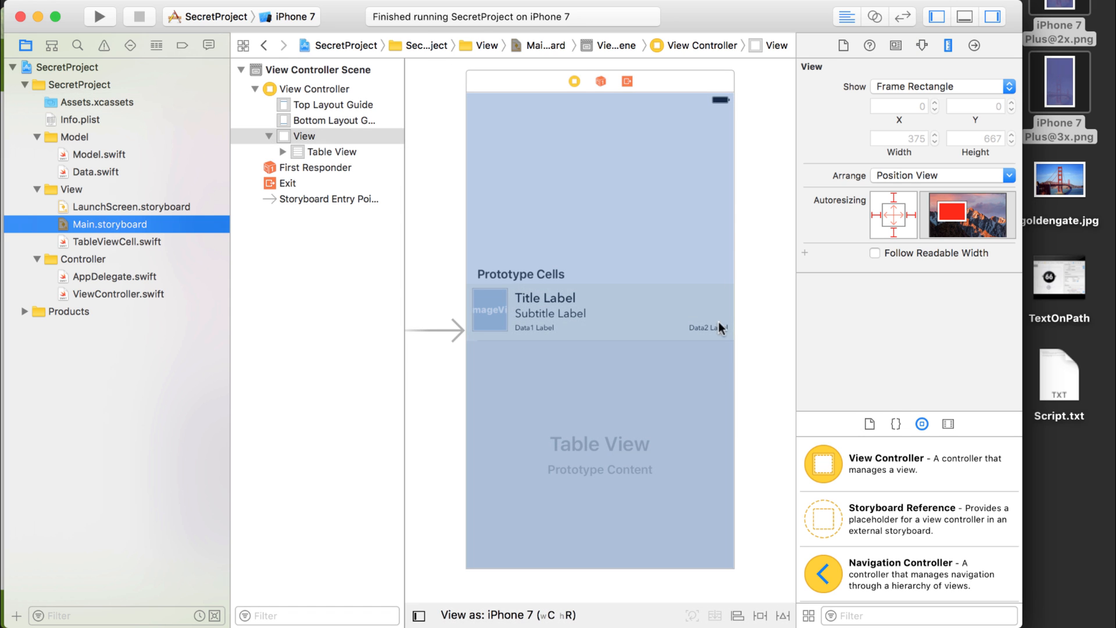
click(948, 424)
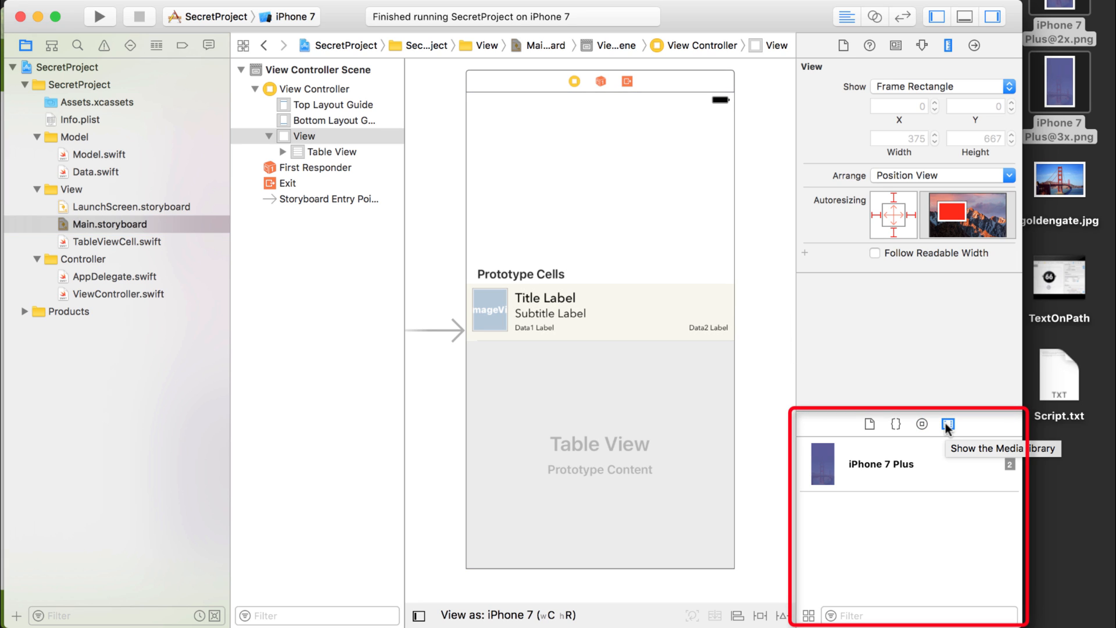
Look through the asset catalog and Model.swift while the media library is shown.
click(82, 101)
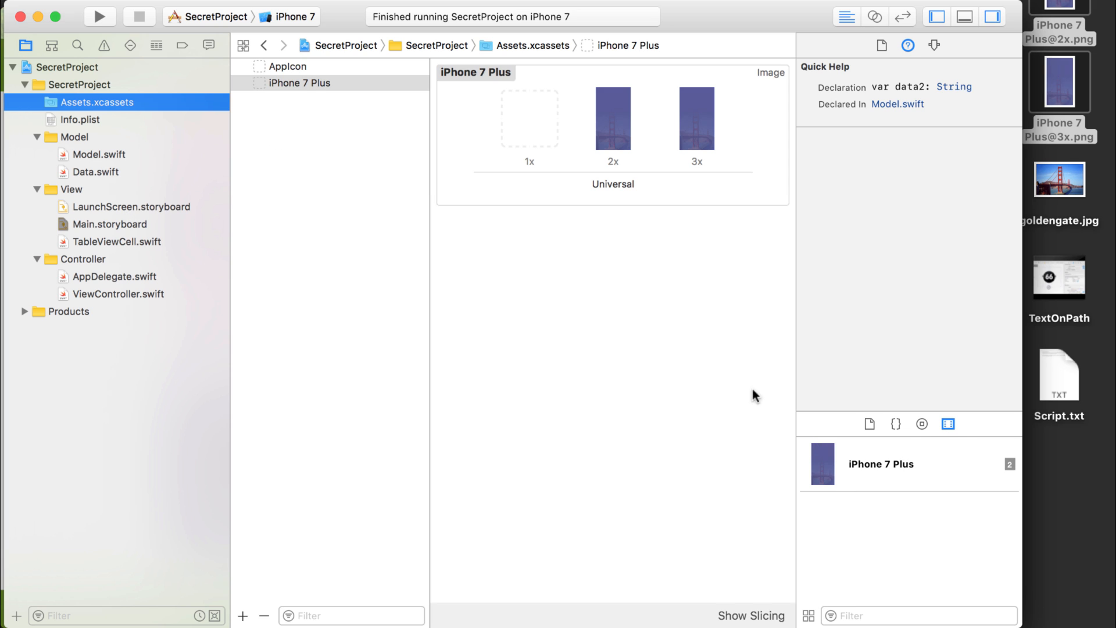
click(89, 155)
click(81, 102)
click(92, 153)
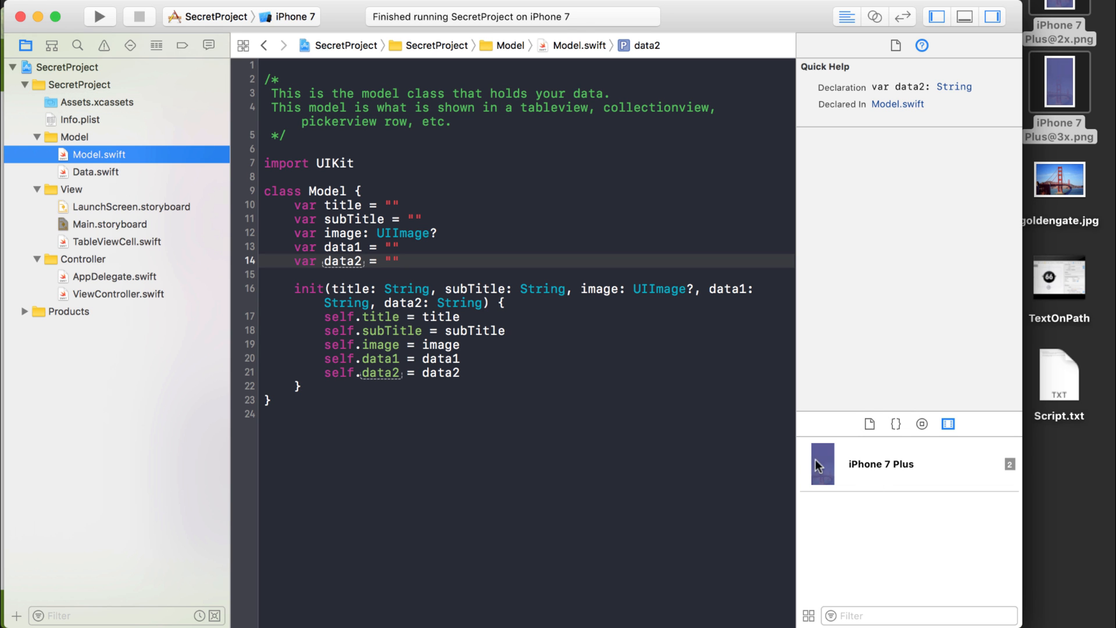
Place the iPhone 7 Plus image in Main.storyboard's view and resize it to fill the screen, 375 x 667 at 0, 0.
click(89, 223)
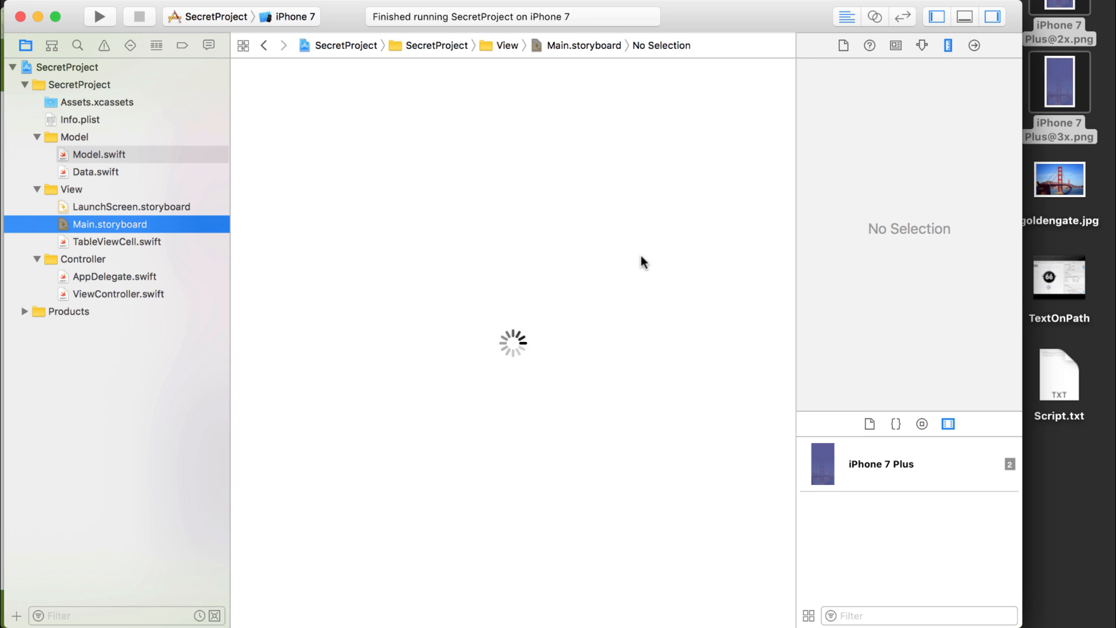
drag(826, 461, 693, 281)
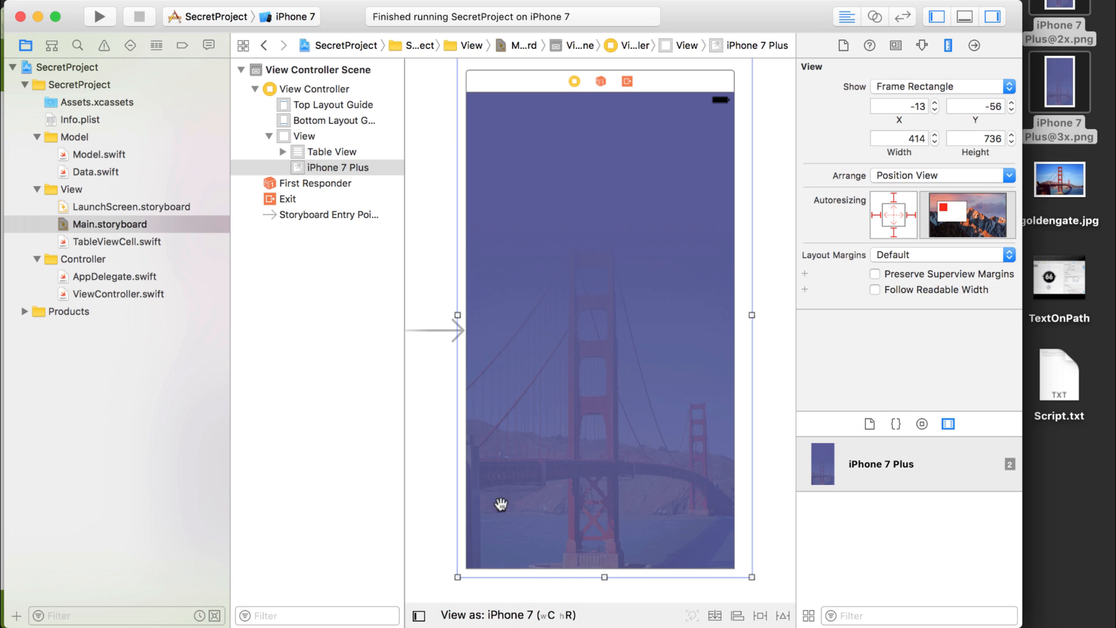
drag(457, 577, 469, 568)
scroll(677, 279, up, 5)
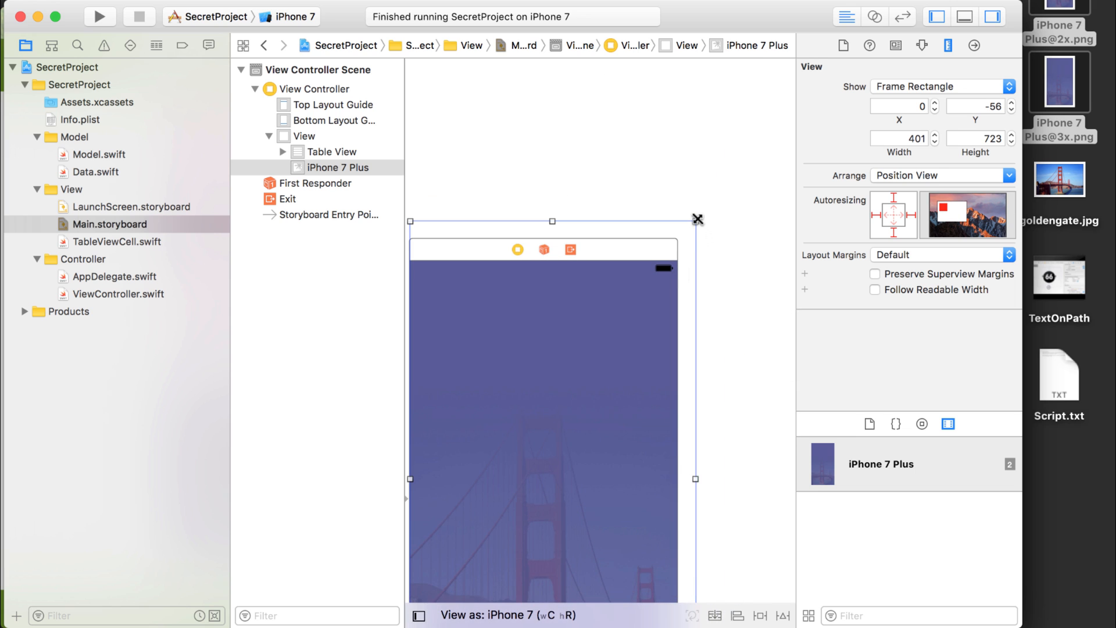
drag(697, 219, 672, 259)
scroll(674, 261, down, 5)
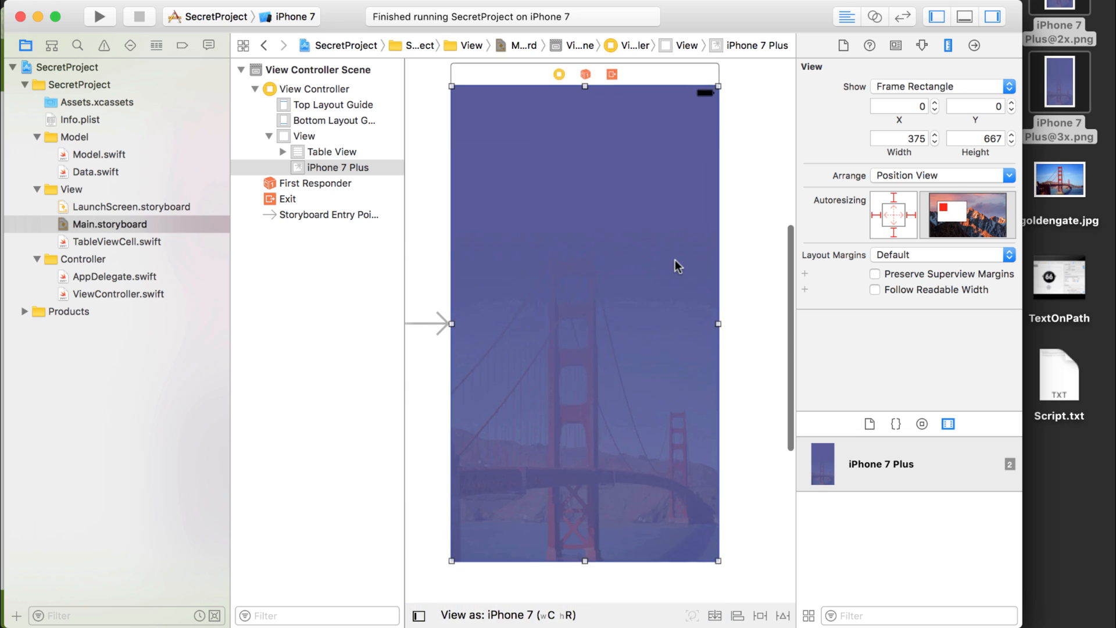
Move the iPhone 7 Plus image view behind the Table View in the view hierarchy.
click(303, 168)
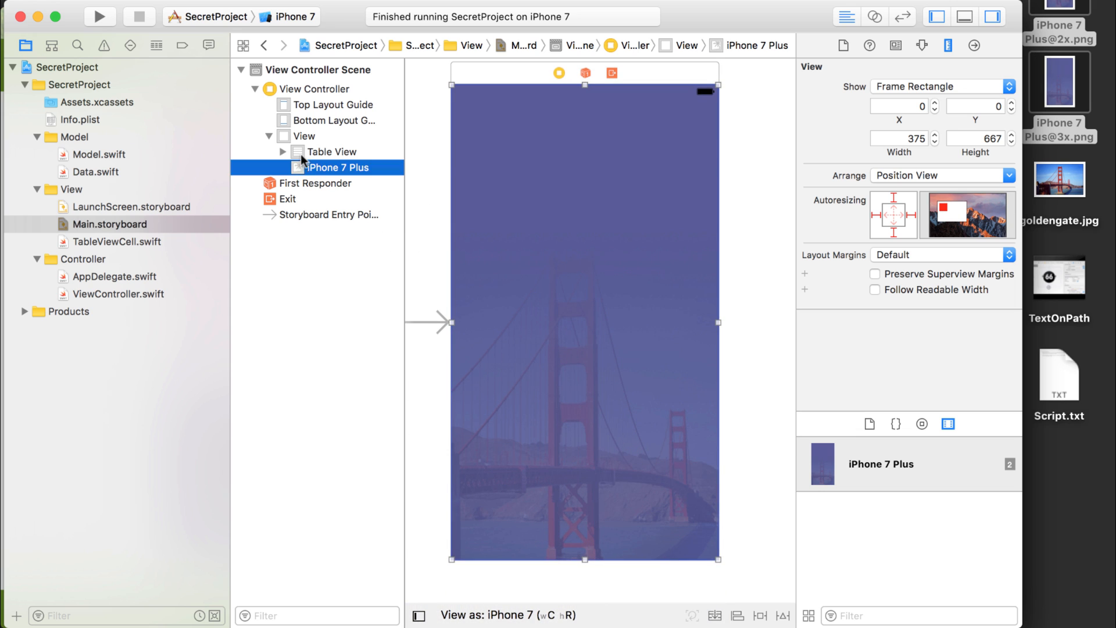
drag(301, 160, 299, 146)
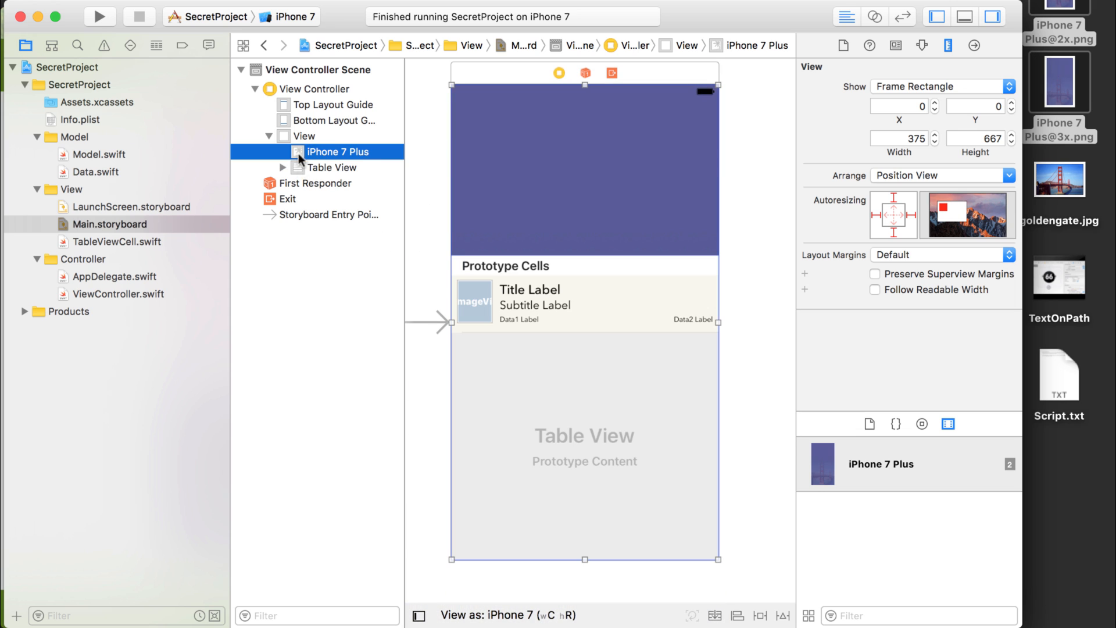
click(742, 231)
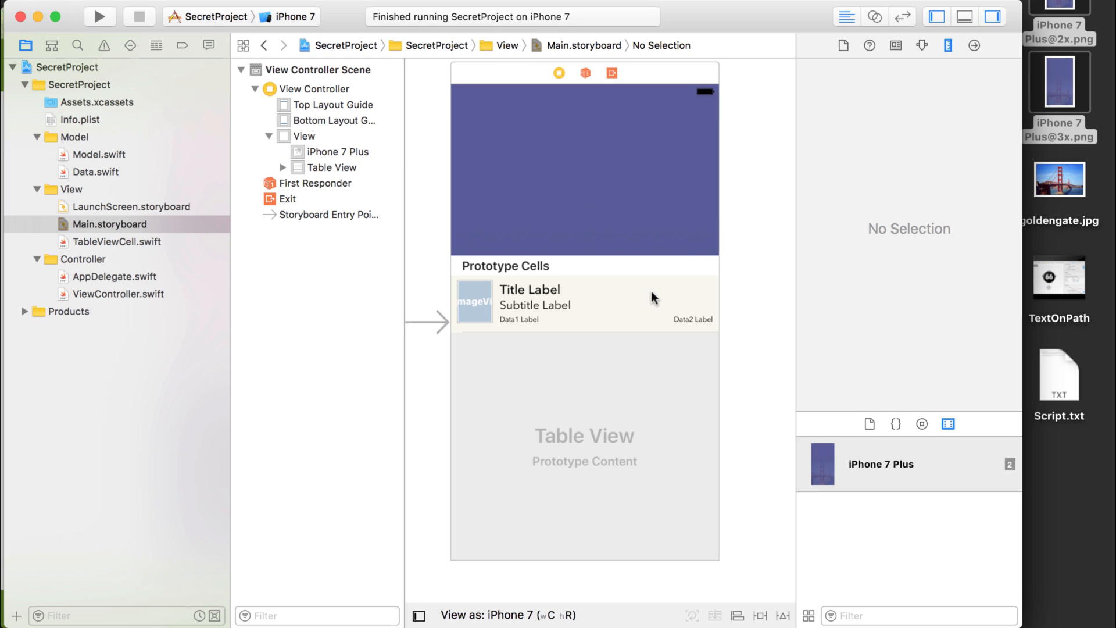
Set the Table View's background to Clear Color.
click(667, 289)
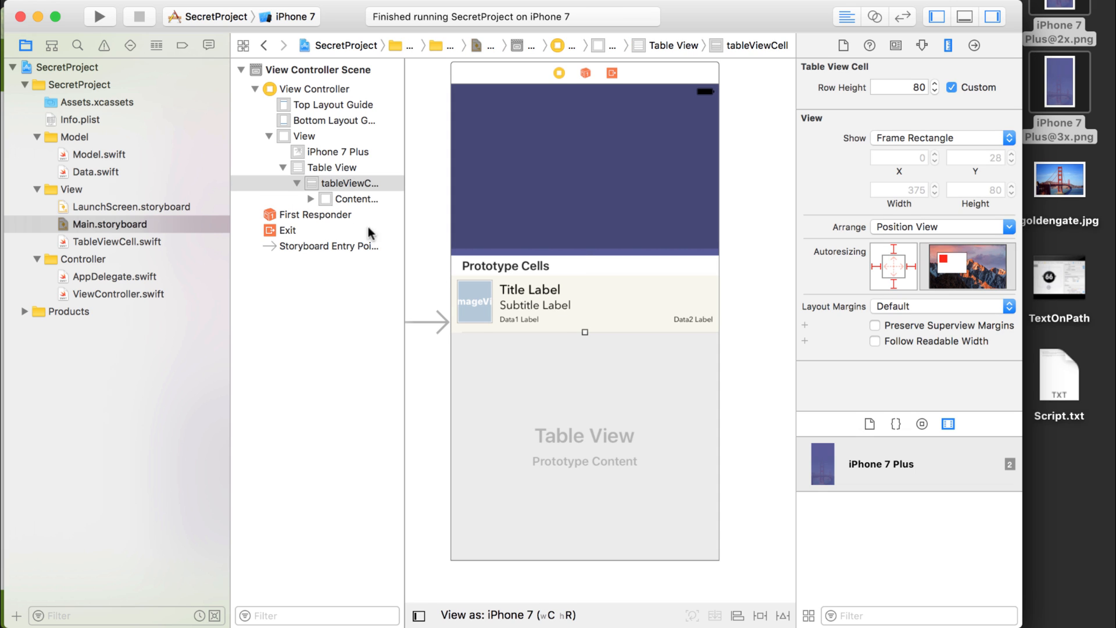
click(334, 168)
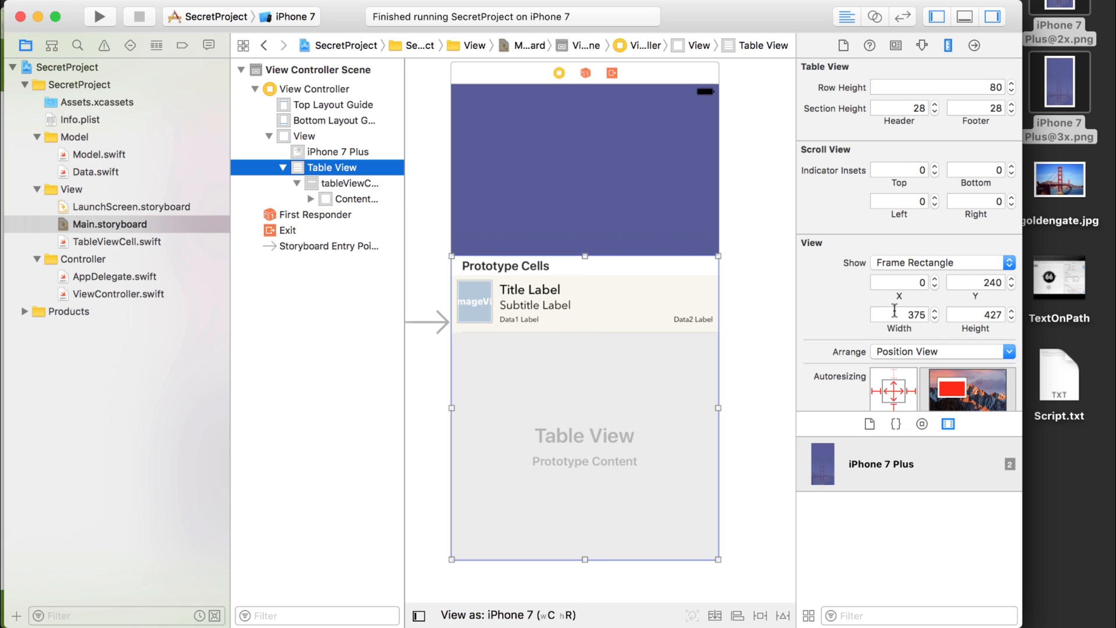
scroll(825, 233, down, 3)
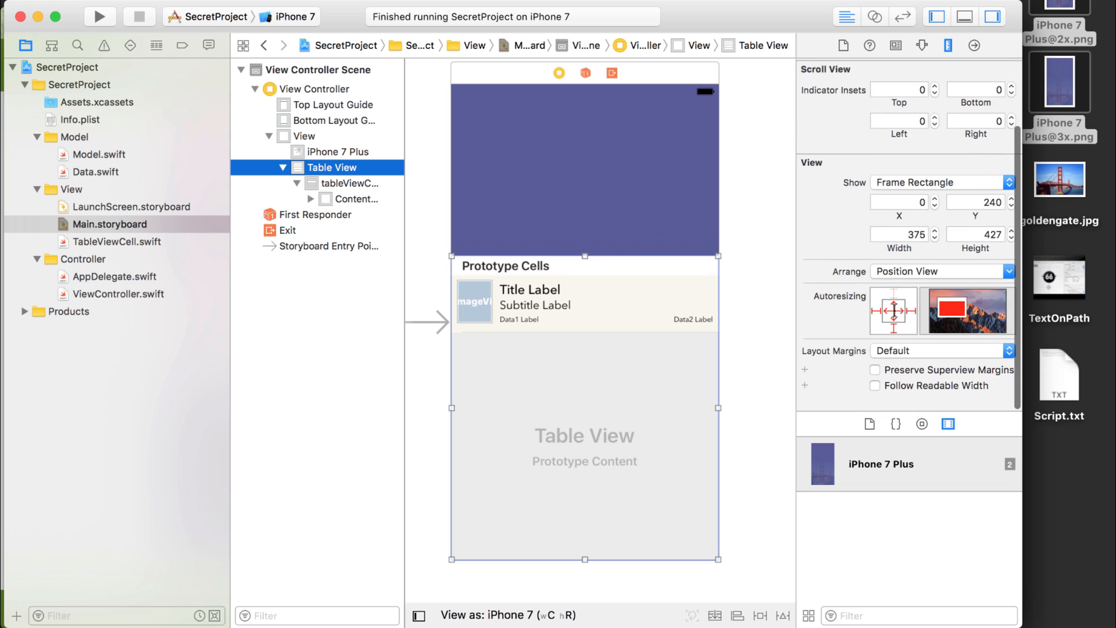
click(923, 46)
scroll(927, 275, down, 10)
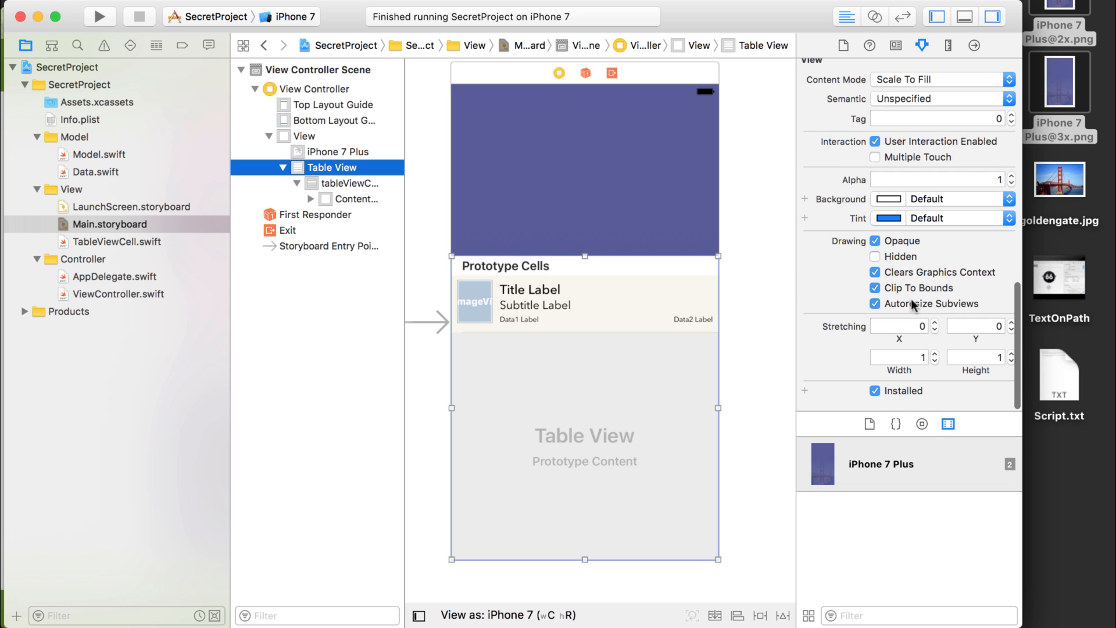
click(1007, 199)
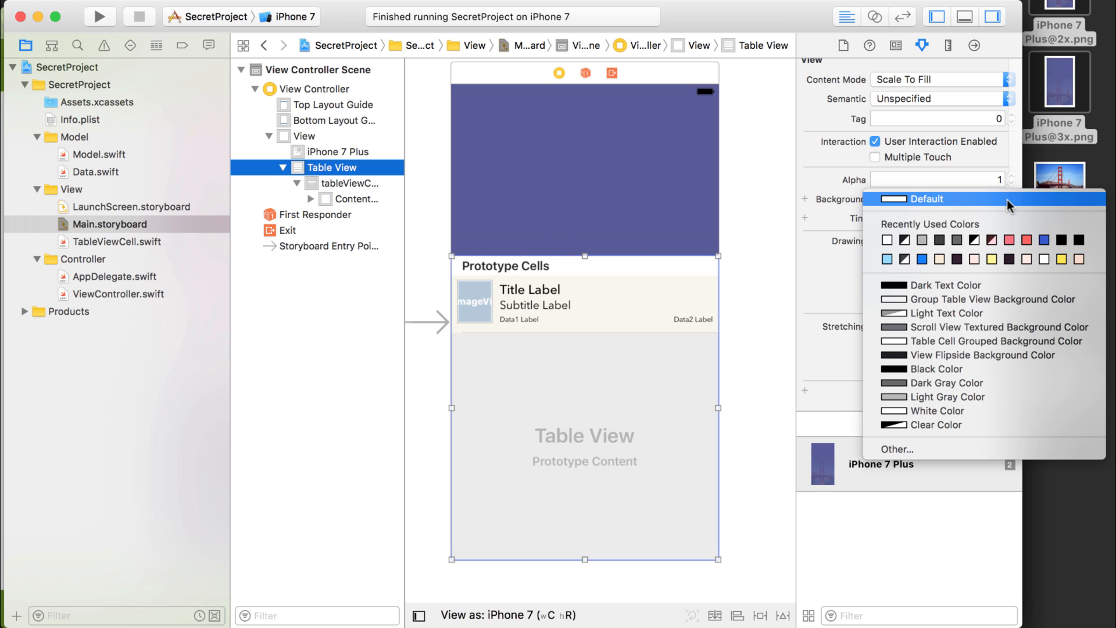
click(924, 425)
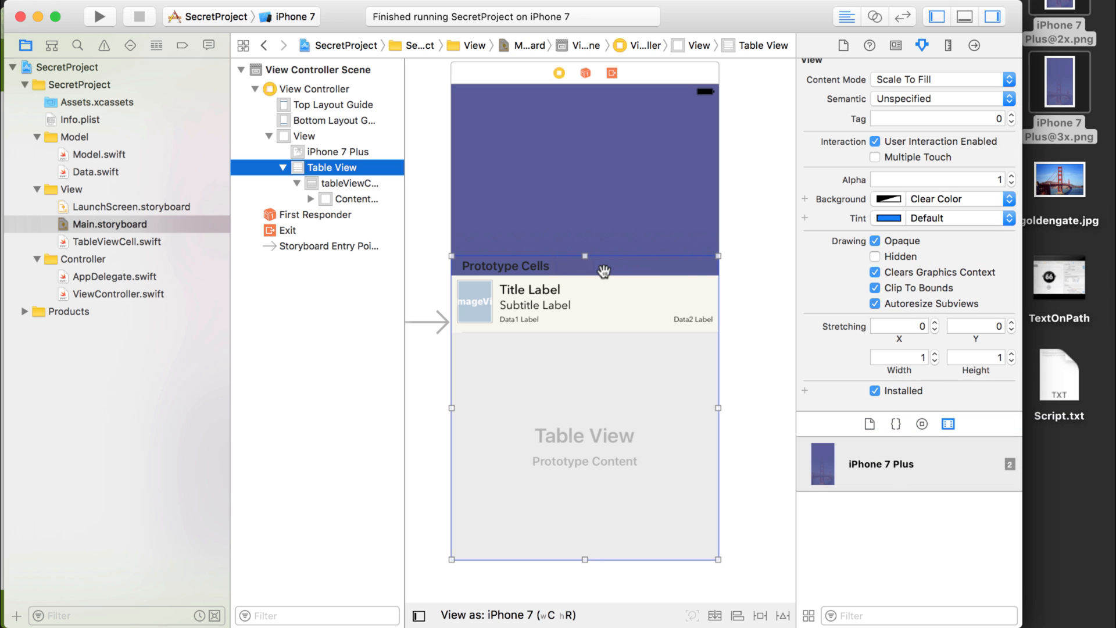
Set the background of the table view cell's Content View to Clear Color.
click(320, 184)
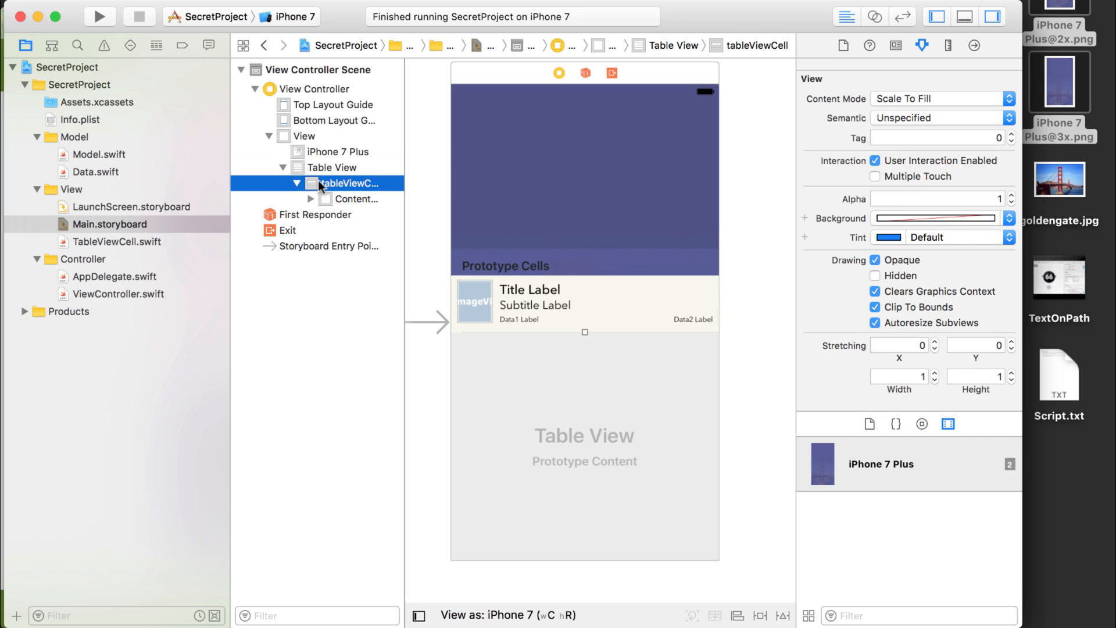
click(337, 199)
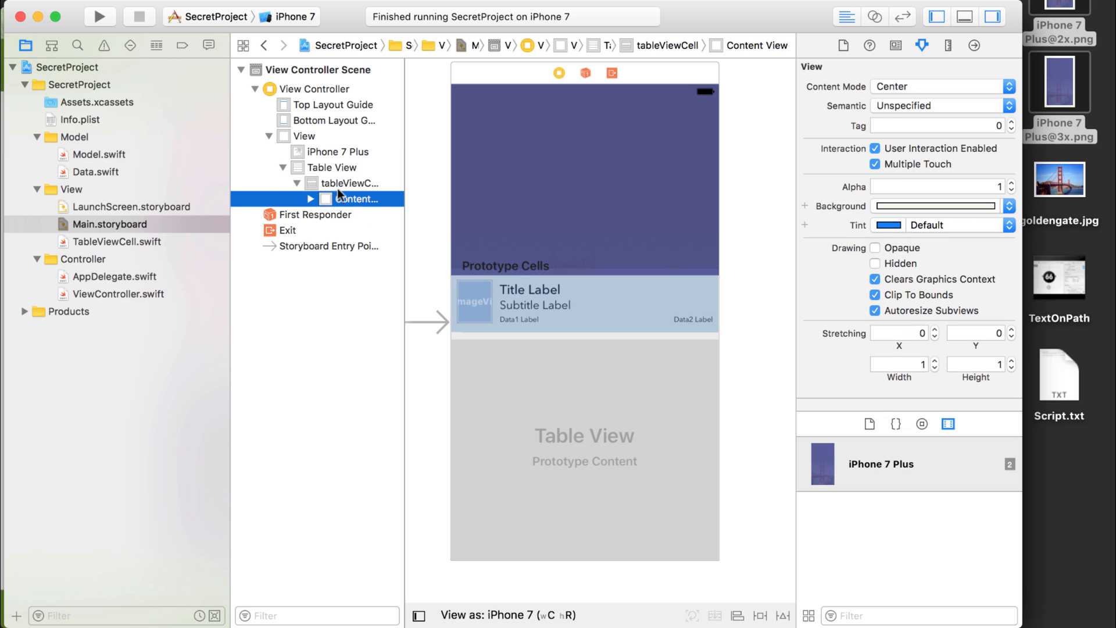
click(1006, 205)
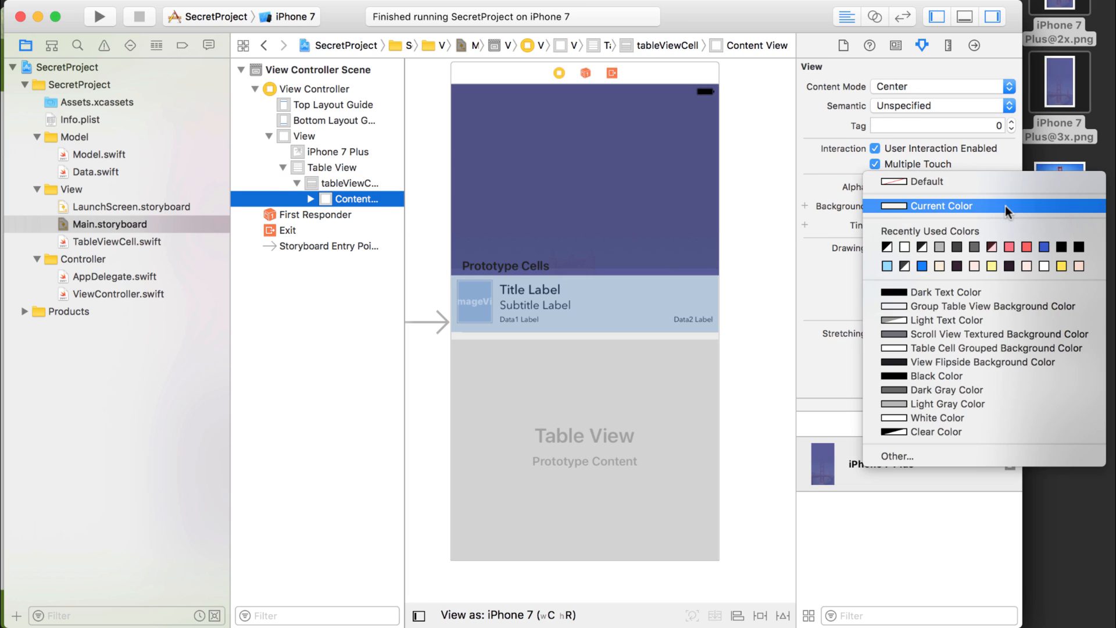
click(902, 430)
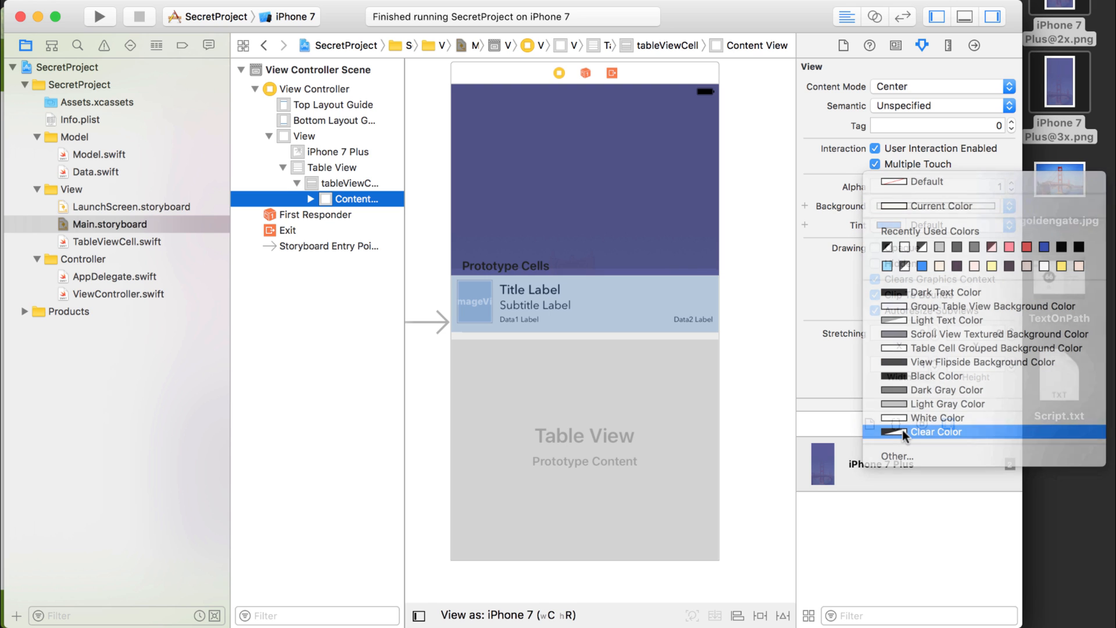
click(749, 282)
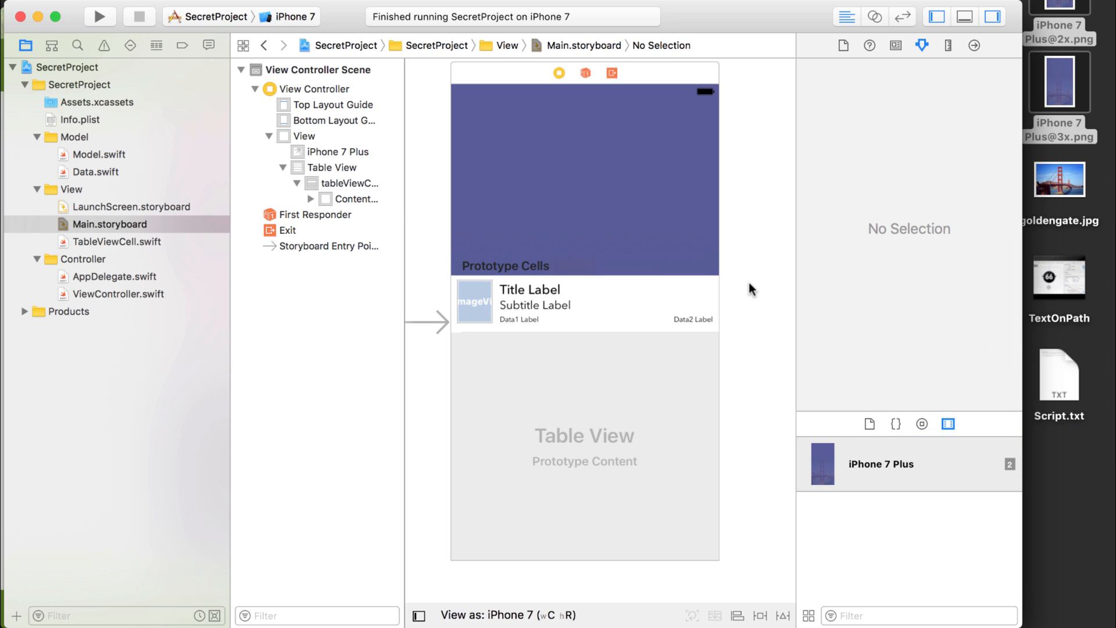
Set the tableViewCell's own background to Clear Color and run the app on the iPhone 7 simulator.
click(336, 177)
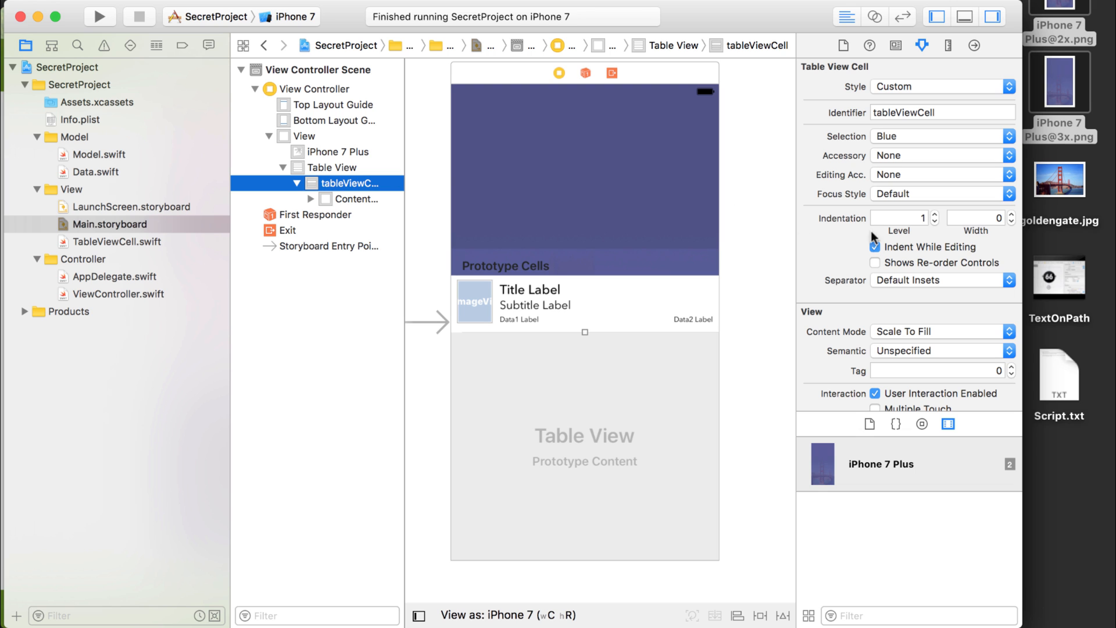
scroll(878, 249, down, 8)
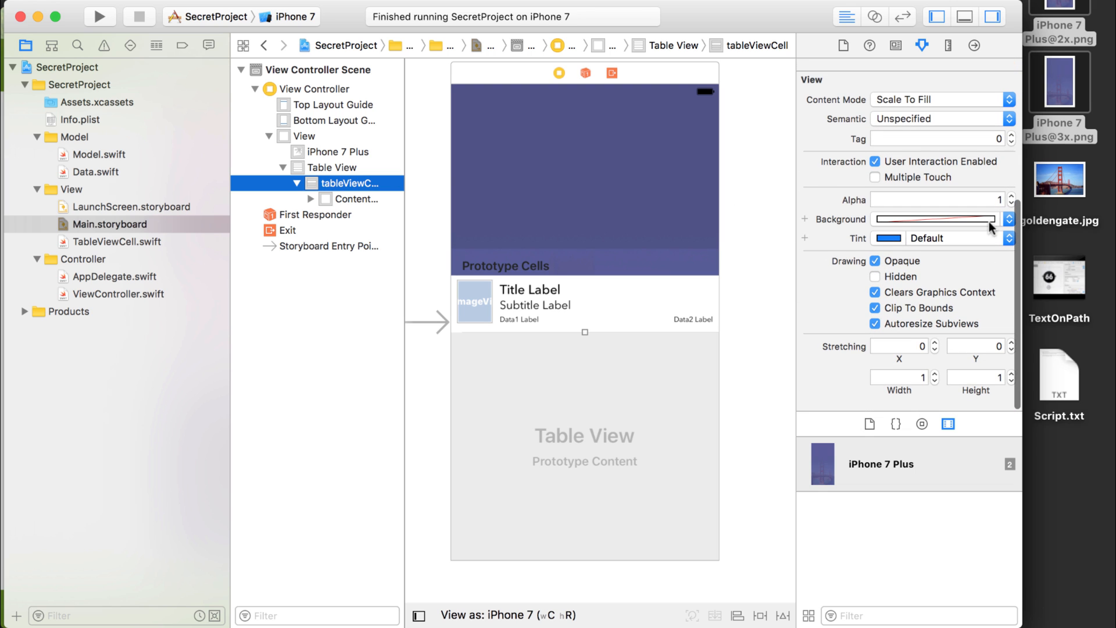
click(1003, 219)
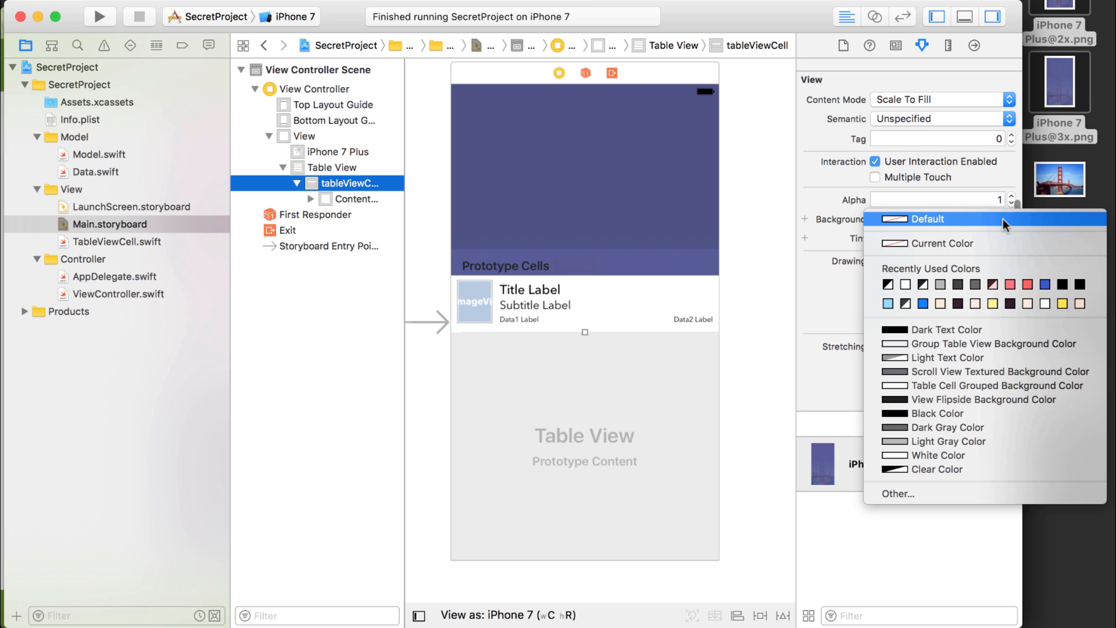
click(929, 469)
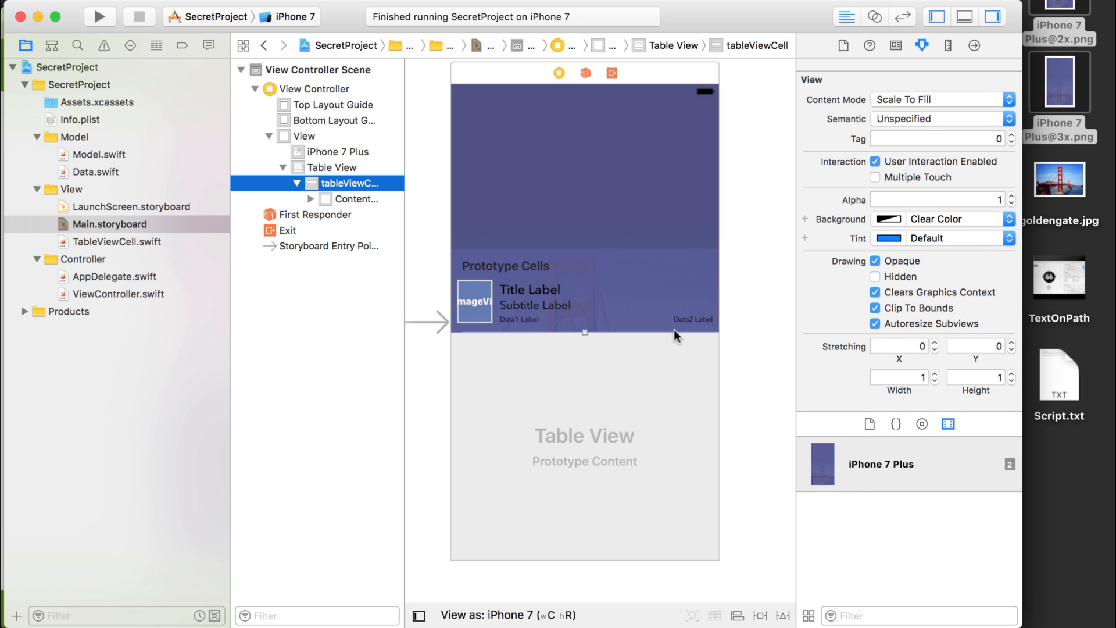
click(99, 16)
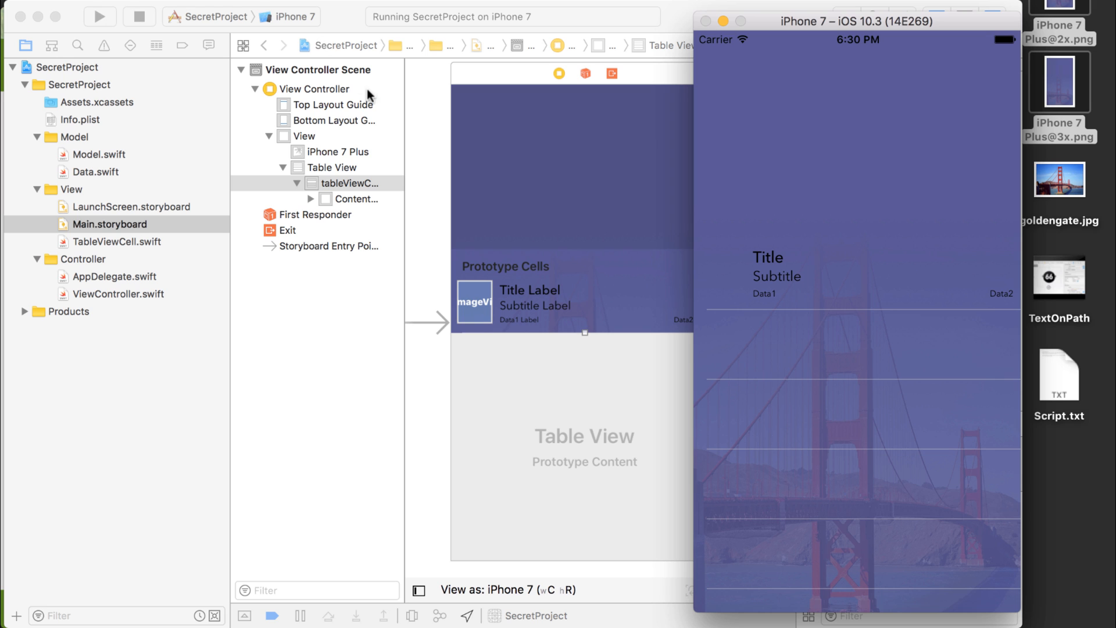
click(413, 263)
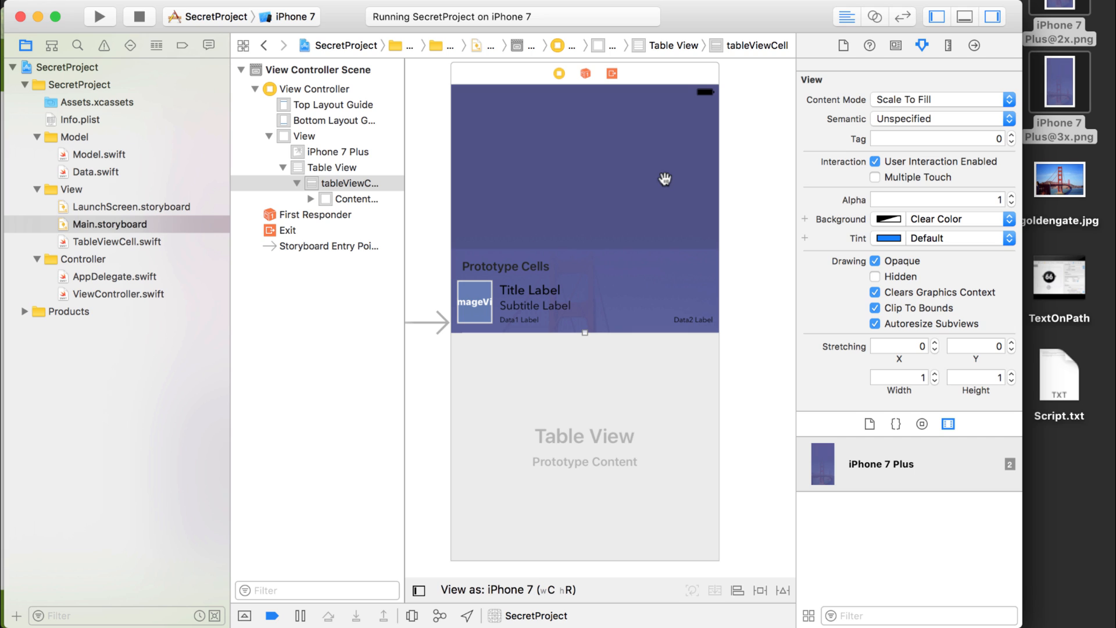
Enable flexible width and height autoresizing for the iPhone 7 Plus image view.
click(664, 142)
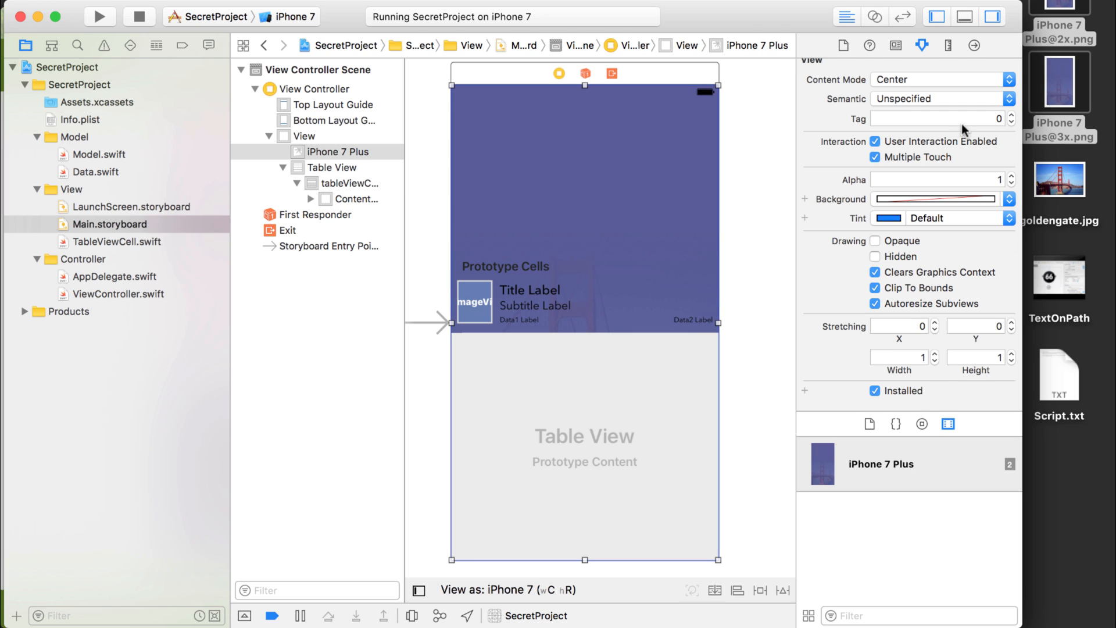
click(949, 44)
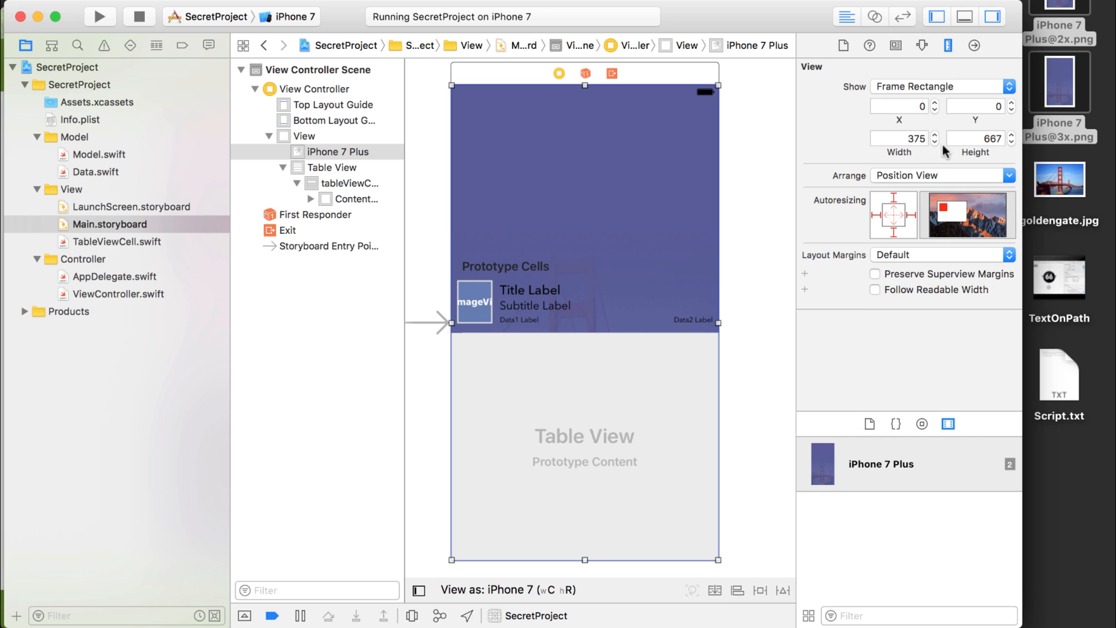
click(901, 216)
click(894, 210)
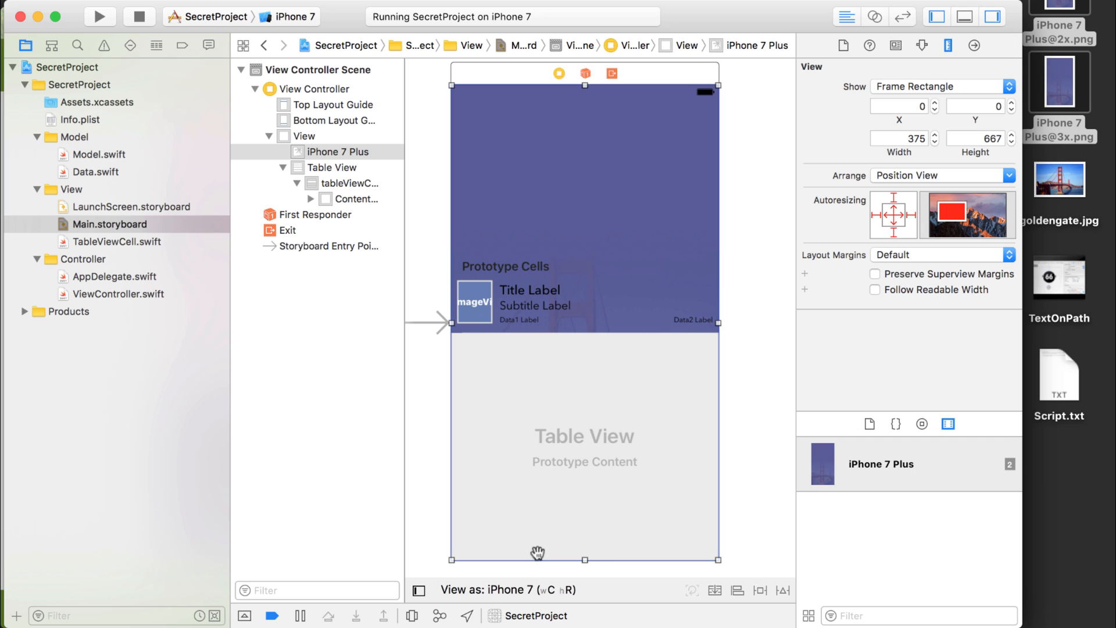
Preview the storyboard on the iPhone SE, iPhone 7 Plus and iPad Pro 9.7" devices.
click(515, 590)
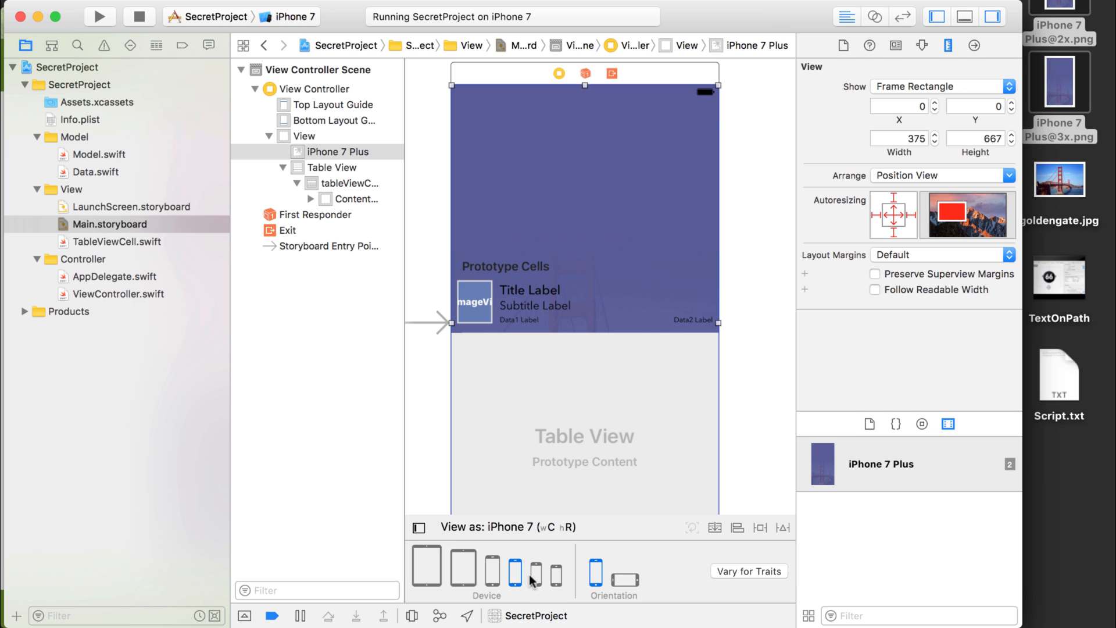
click(535, 577)
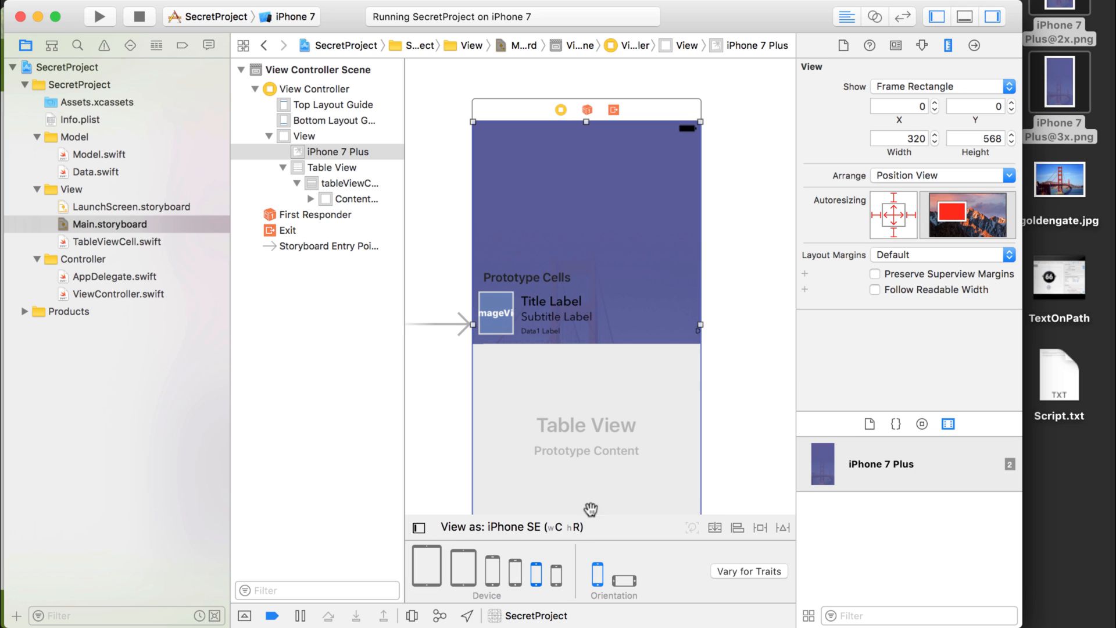
click(493, 575)
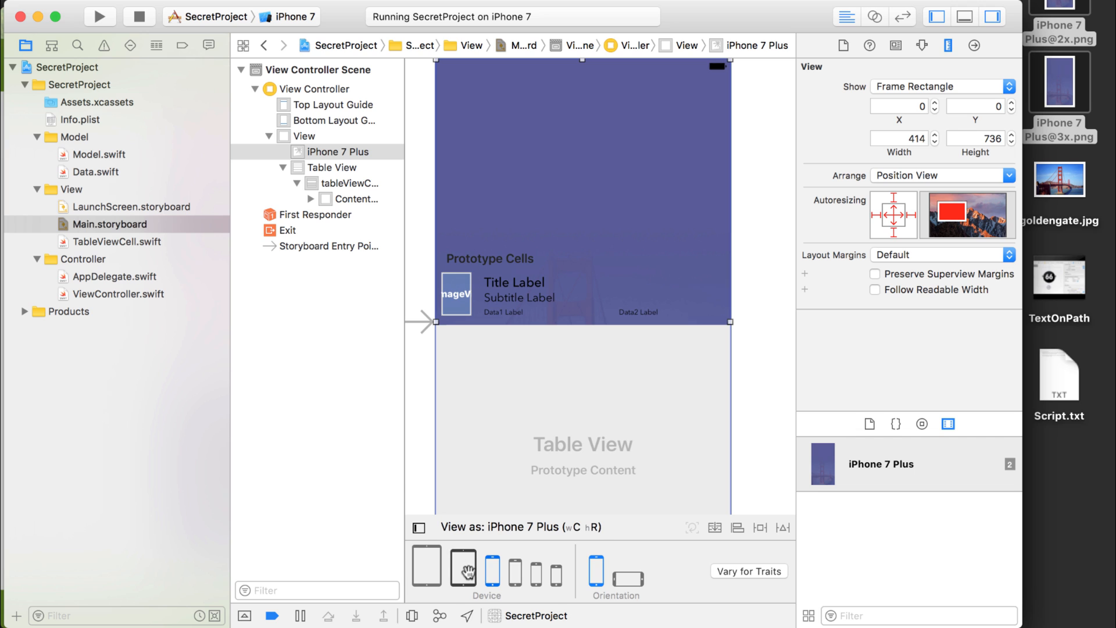
click(464, 573)
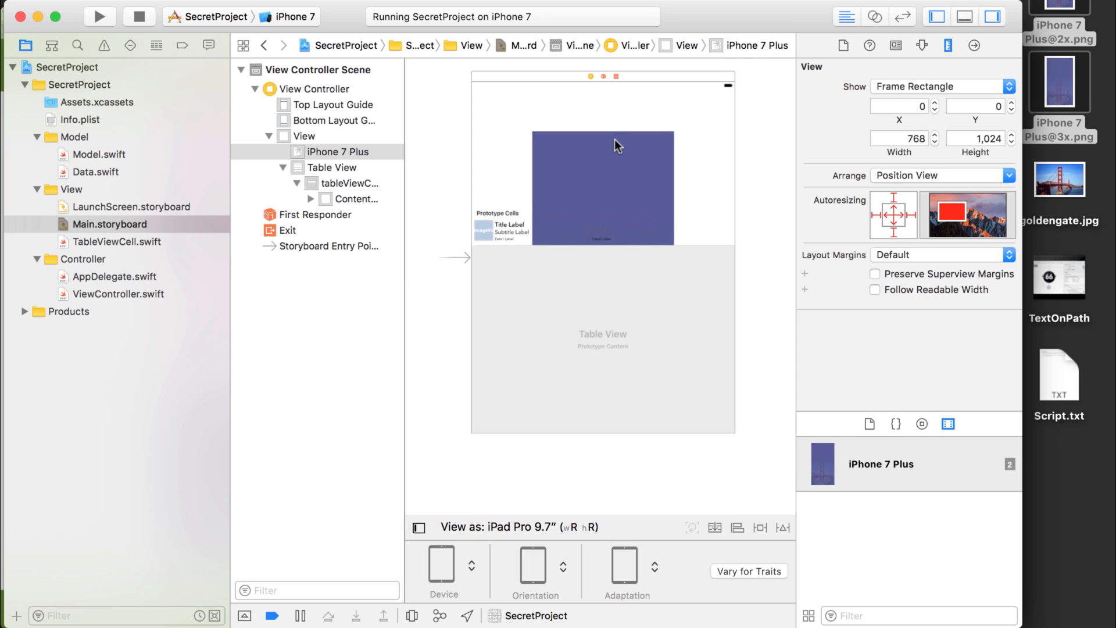
Set the content mode of the iPhone 7 Plus image view to Aspect Fill.
click(751, 205)
click(644, 185)
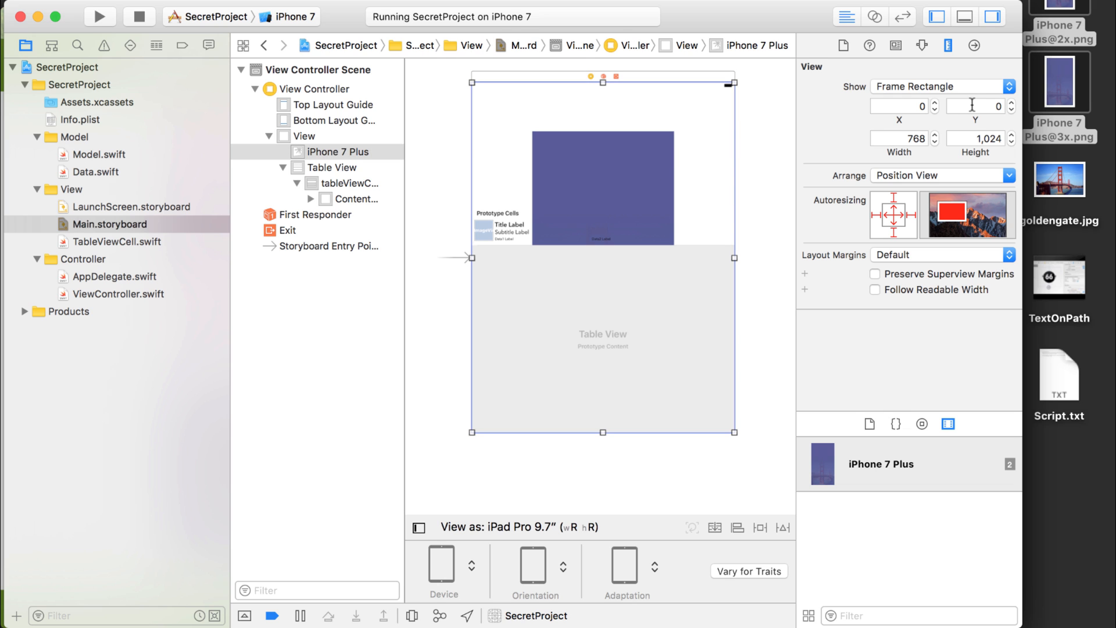
click(921, 45)
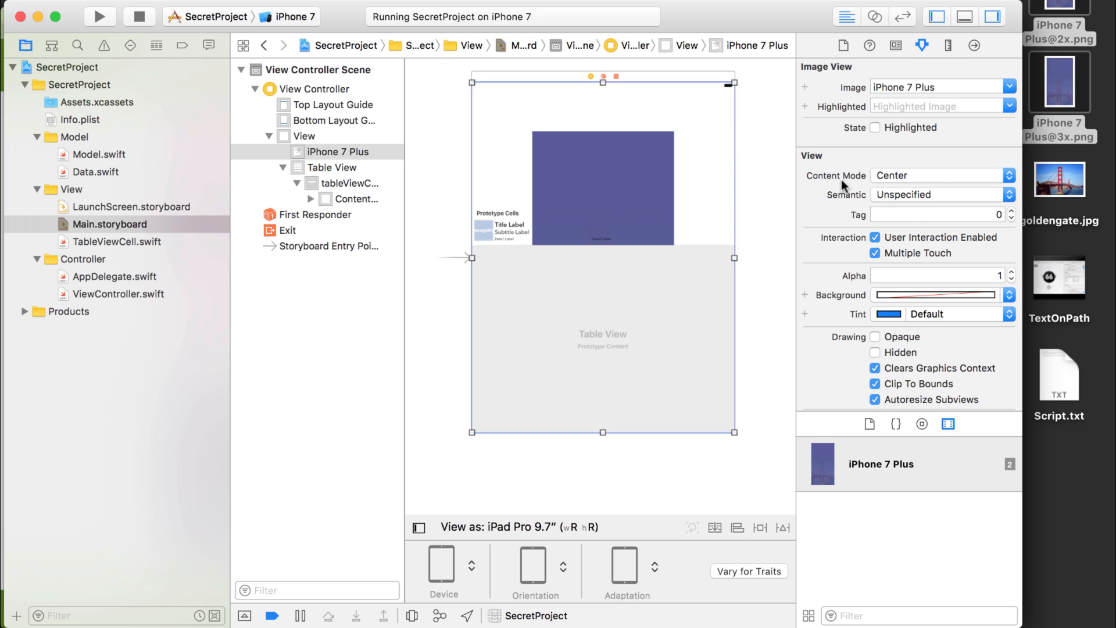
click(942, 176)
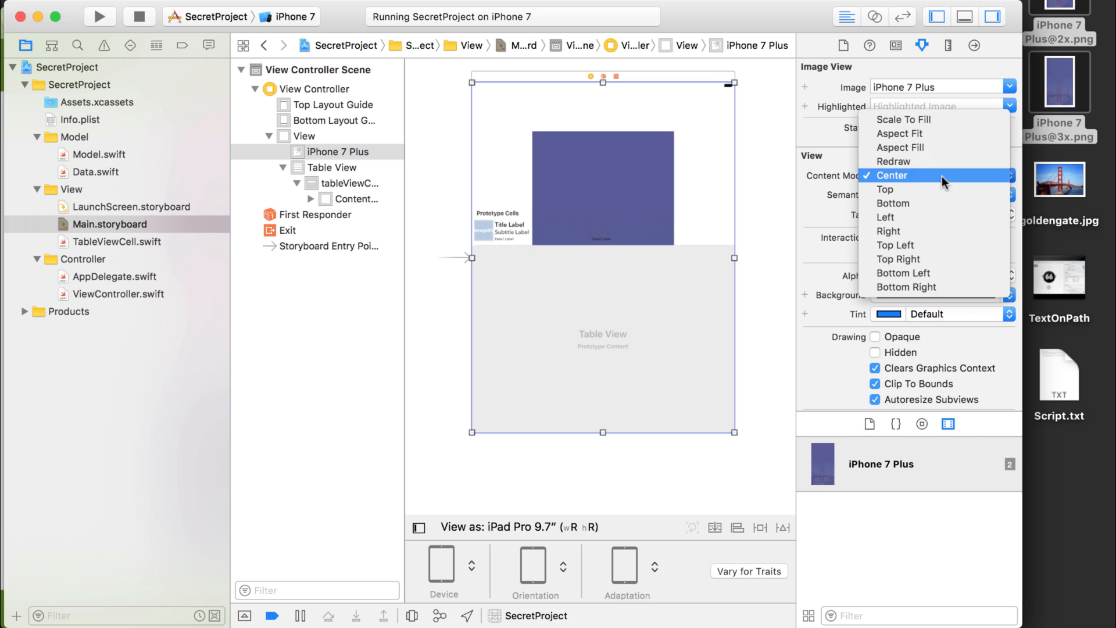
click(929, 145)
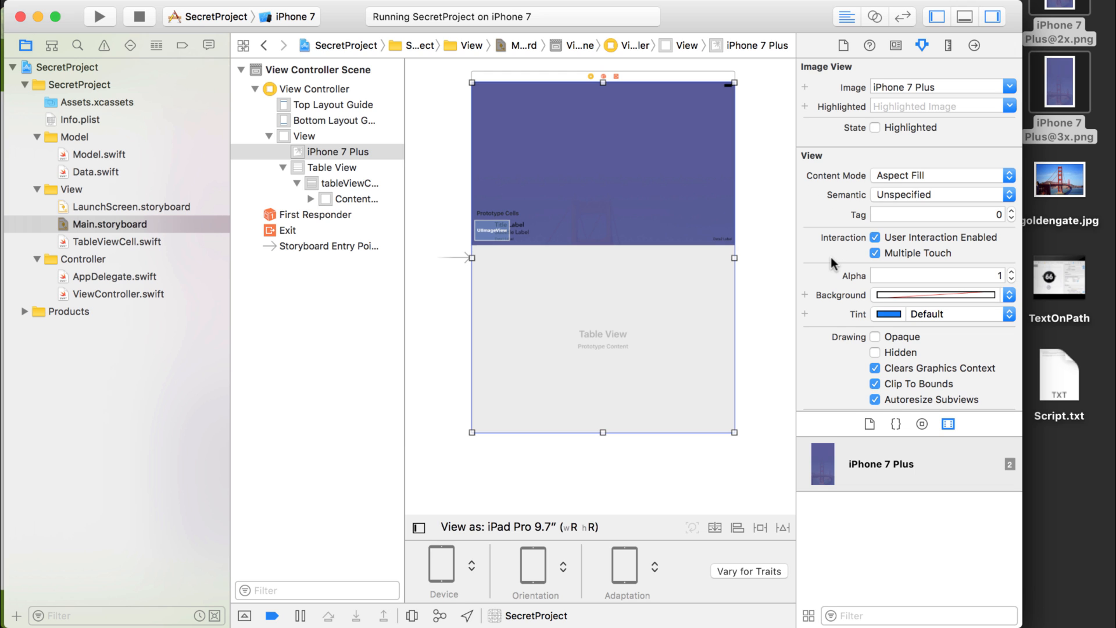
Turn off the Installed option of the iPhone 7 Plus image view and turn it back on.
scroll(826, 181, down, 5)
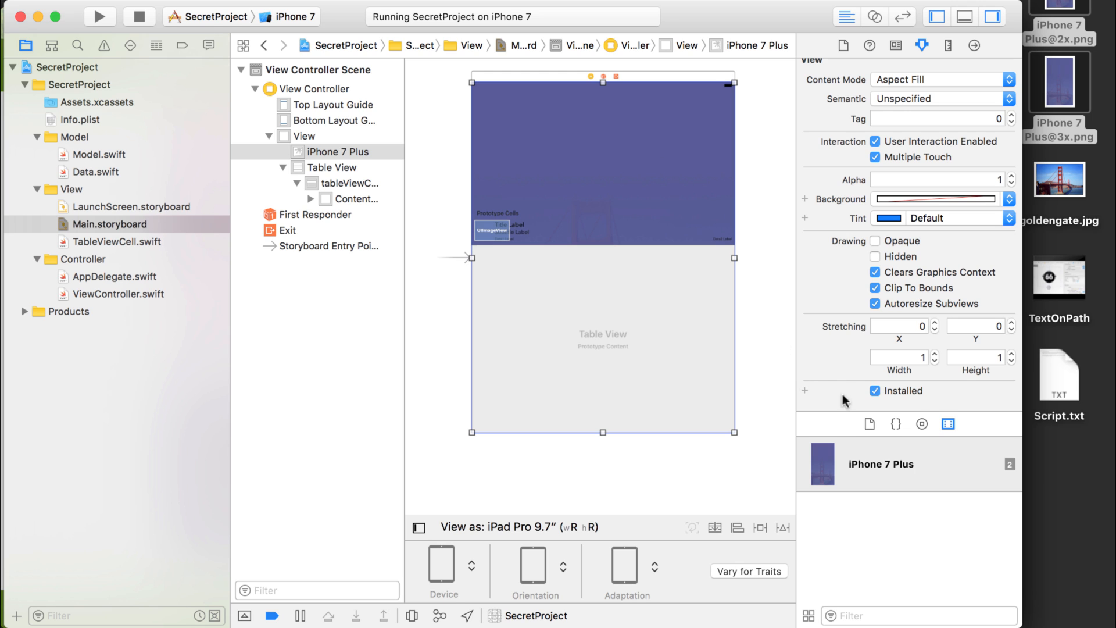
click(875, 391)
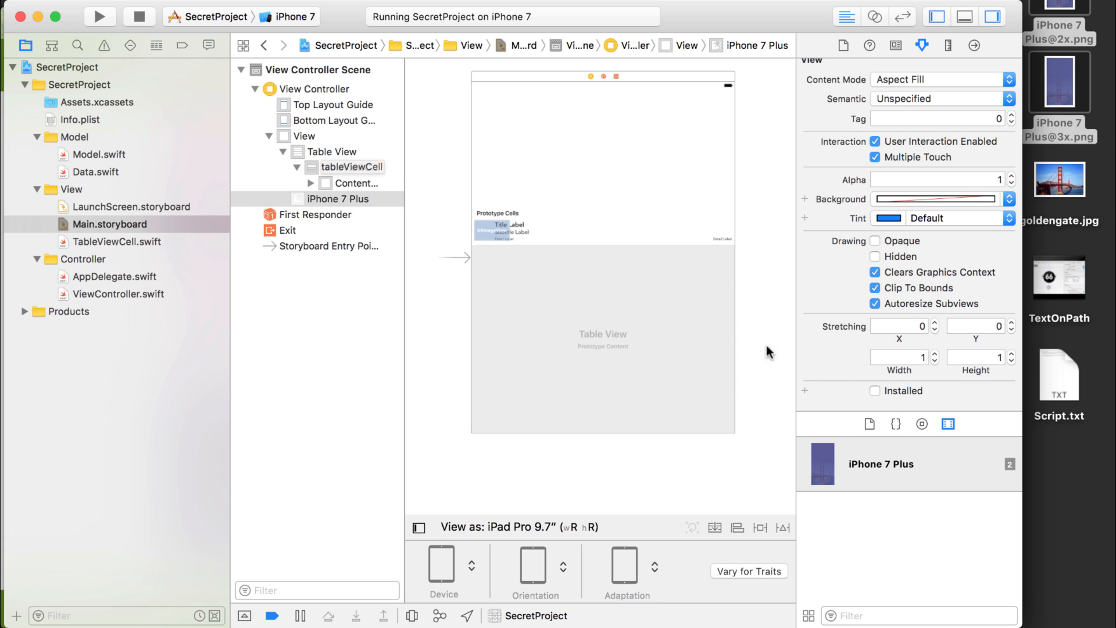
click(876, 390)
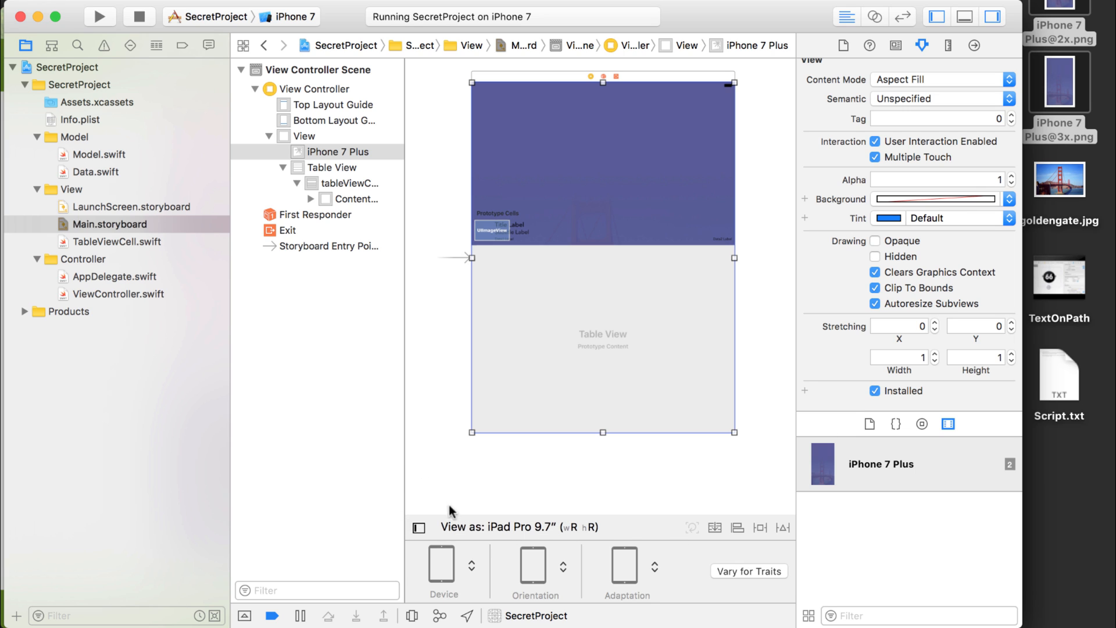
Switch the storyboard preview to the iPhone 7 in portrait, collapse the device options and select the prototype cell.
click(477, 527)
click(495, 586)
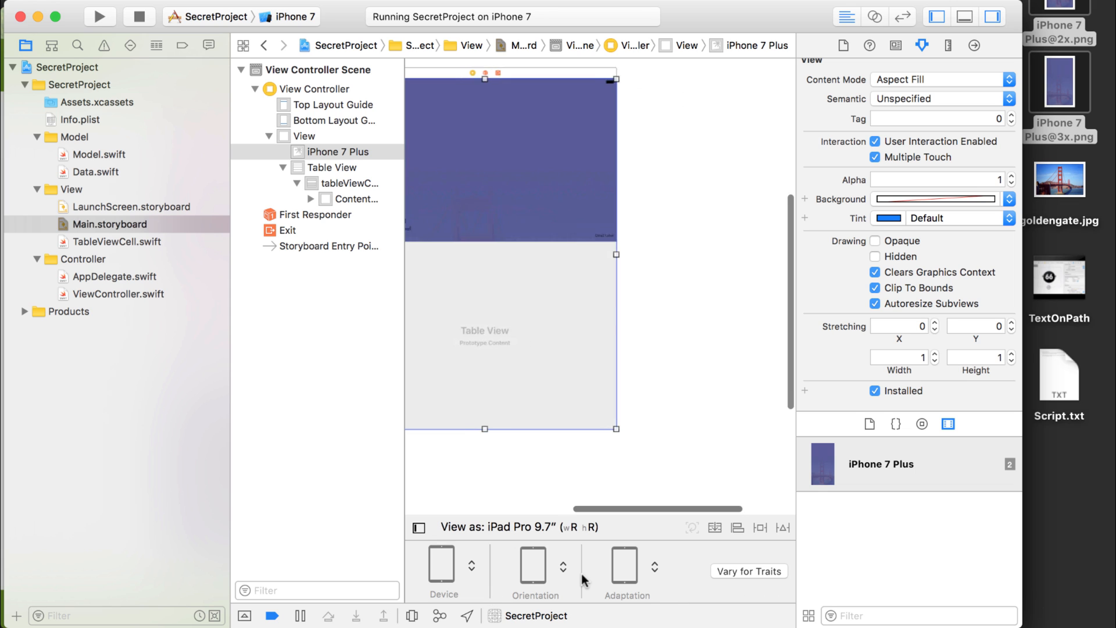
click(471, 566)
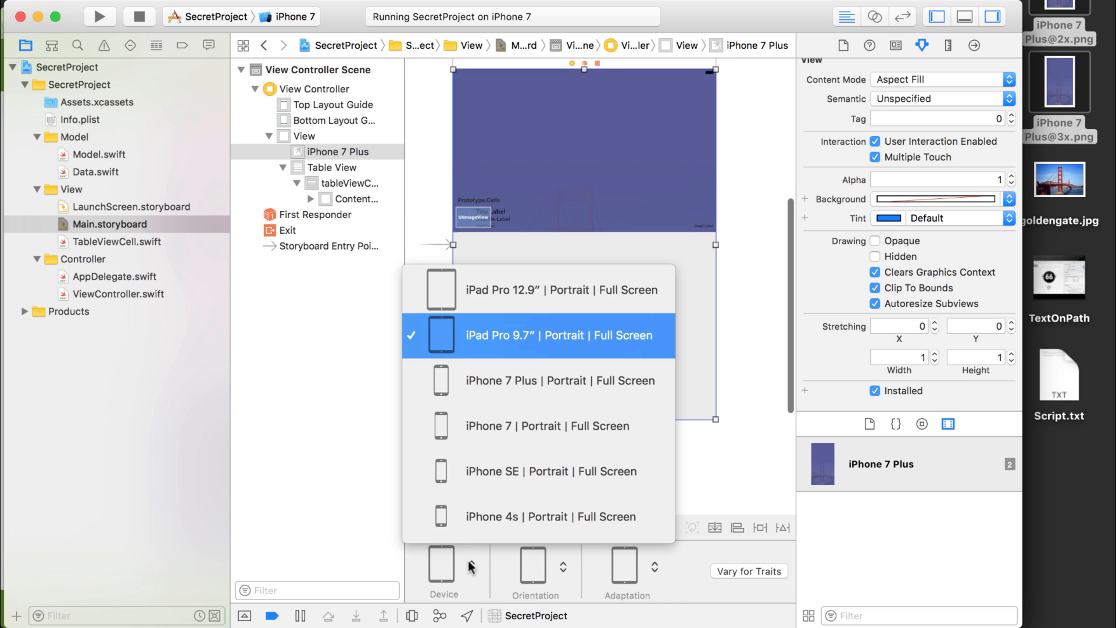
click(516, 428)
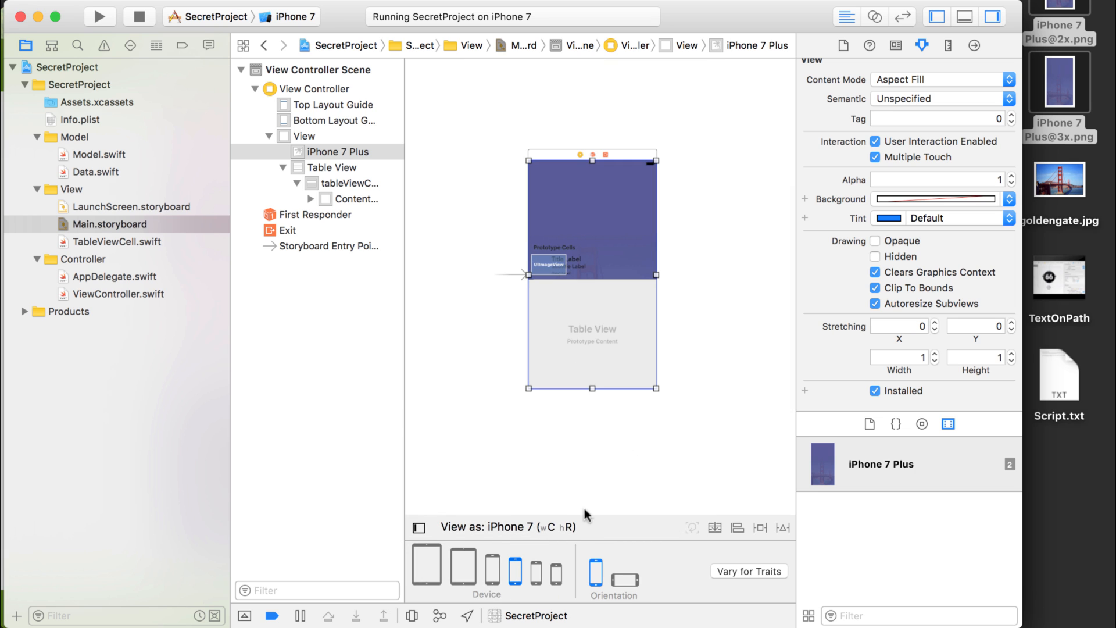
click(535, 527)
click(620, 263)
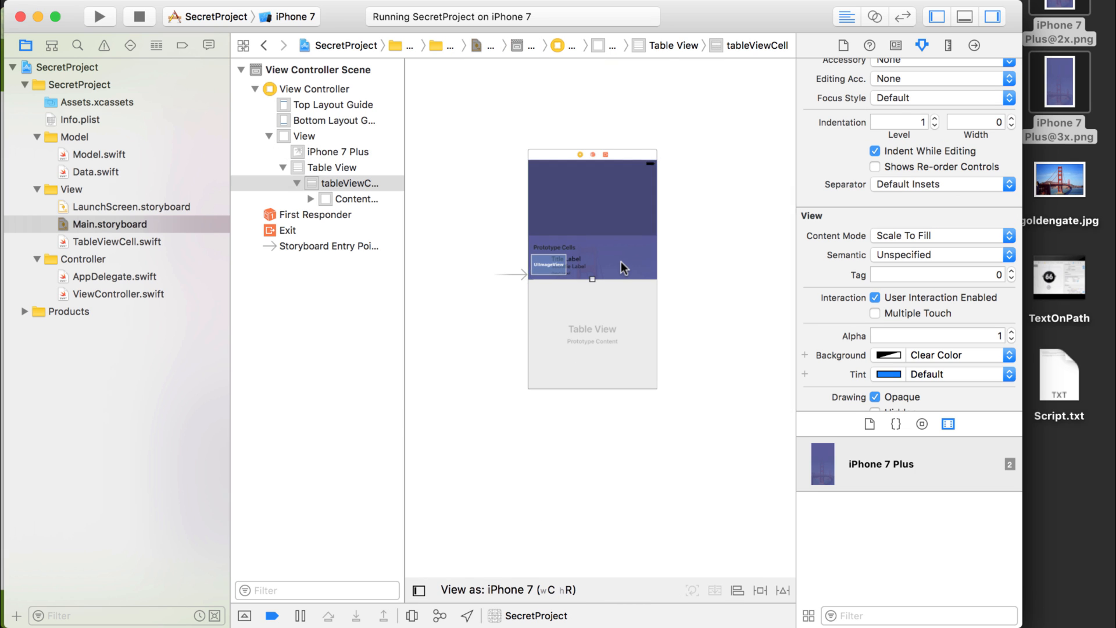
scroll(621, 261, up, 3)
scroll(638, 254, up, 2)
scroll(638, 254, left, 2)
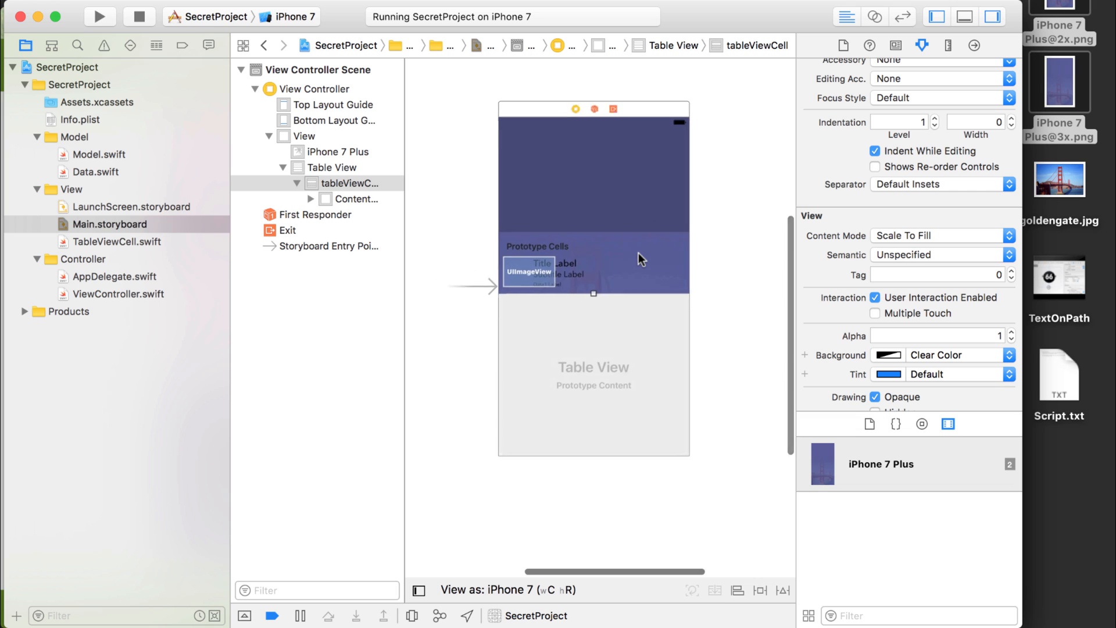
scroll(639, 252, up, 1)
scroll(640, 251, up, 3)
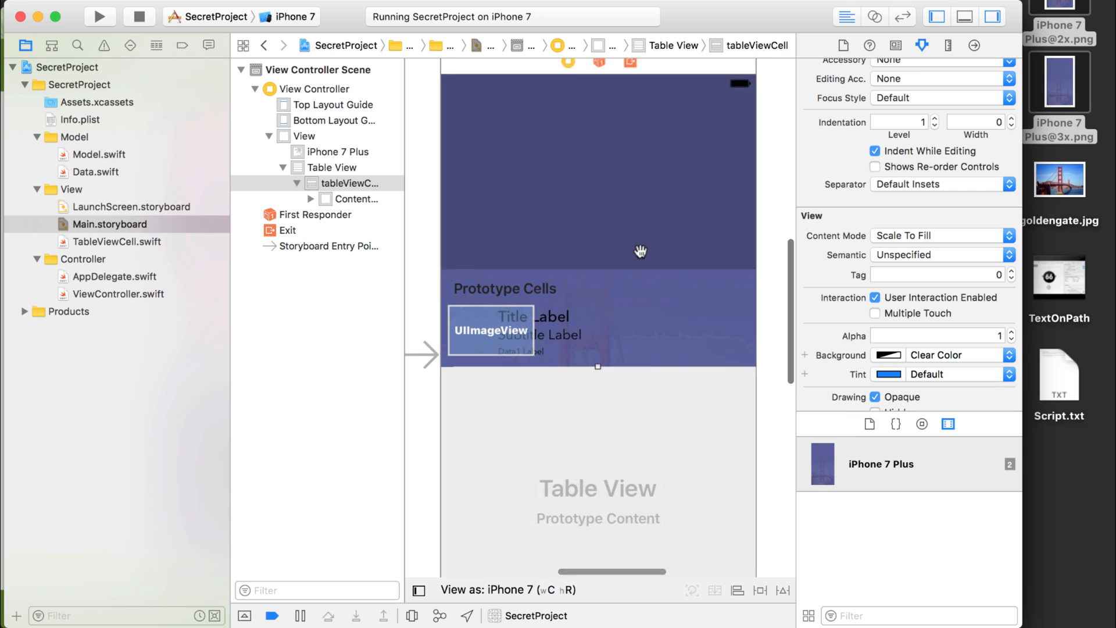
scroll(640, 250, up, 1)
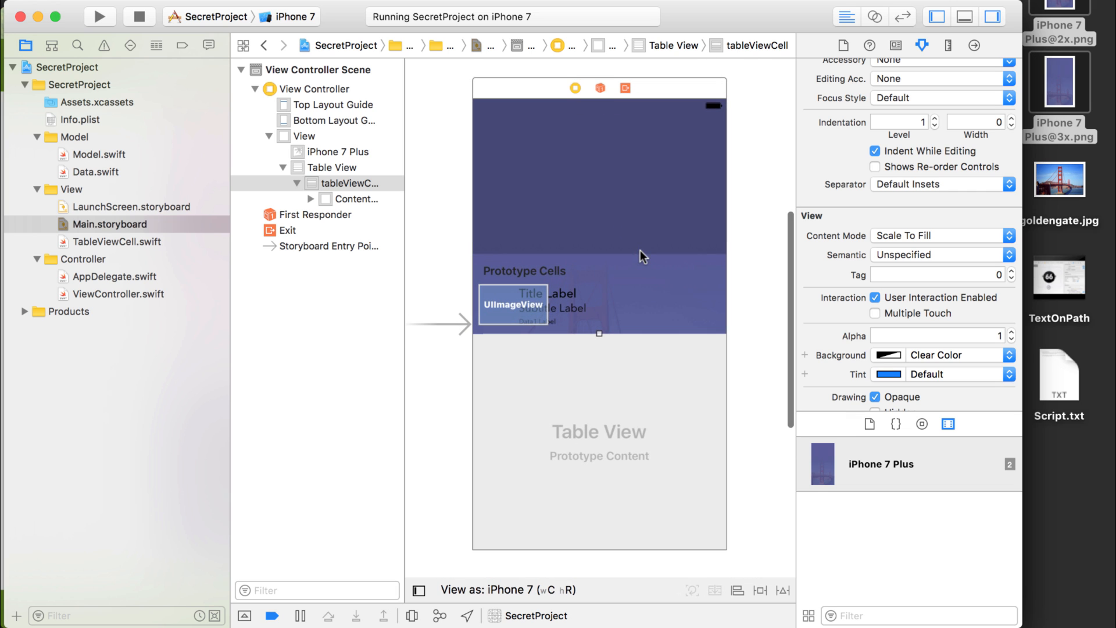
Stop the running SecretProject app.
click(82, 86)
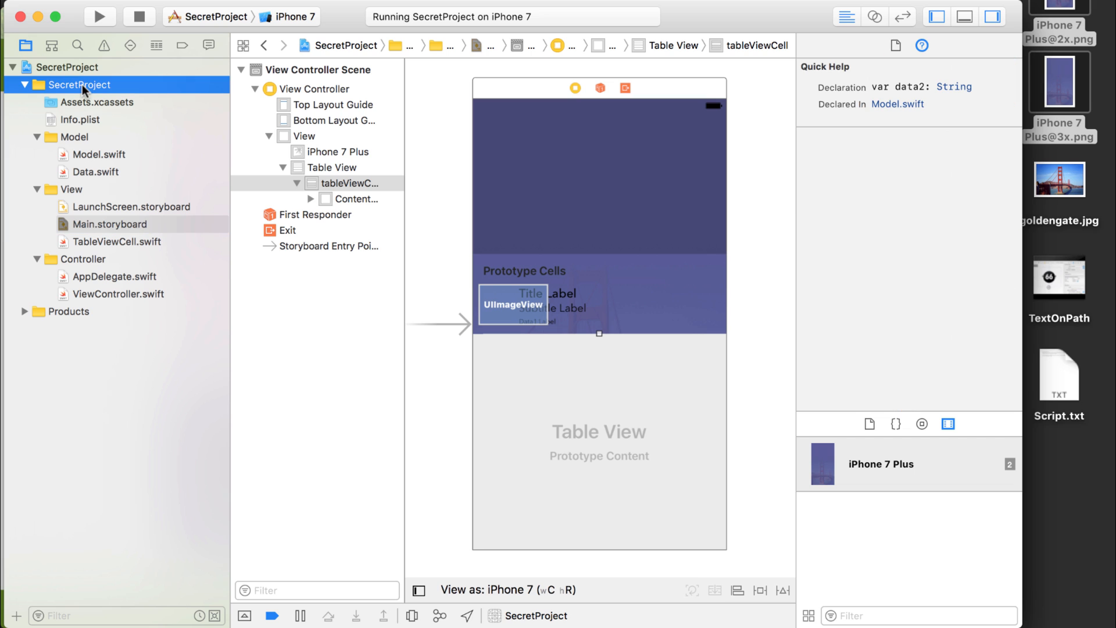
click(140, 17)
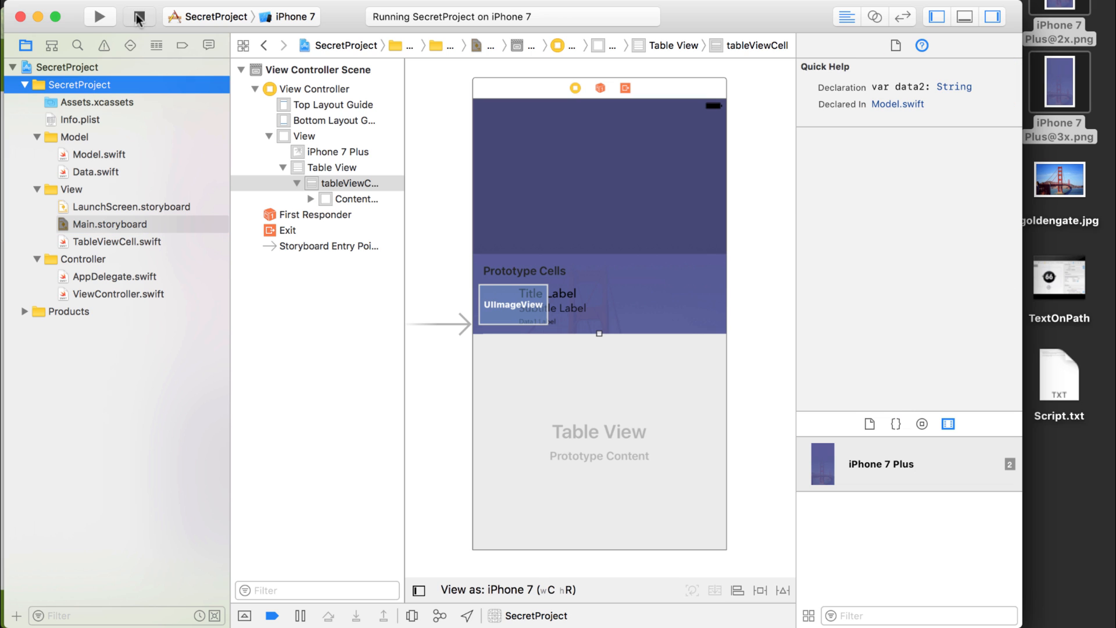
Create a group named Resources inside the SecretProject group and move Assets.xcassets into it.
right_click(73, 82)
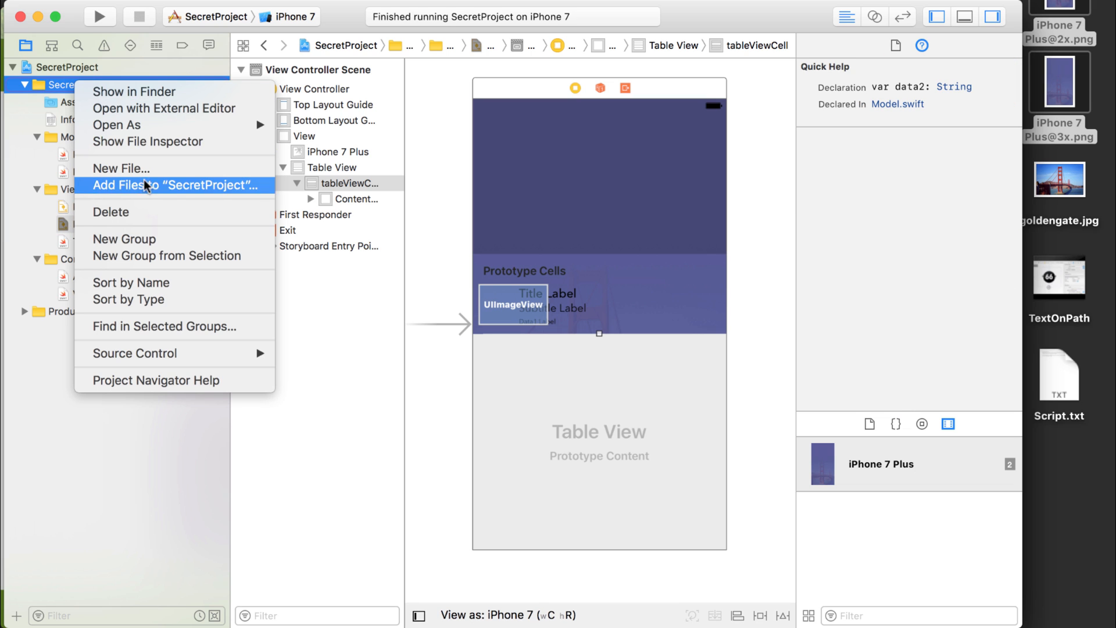
click(139, 239)
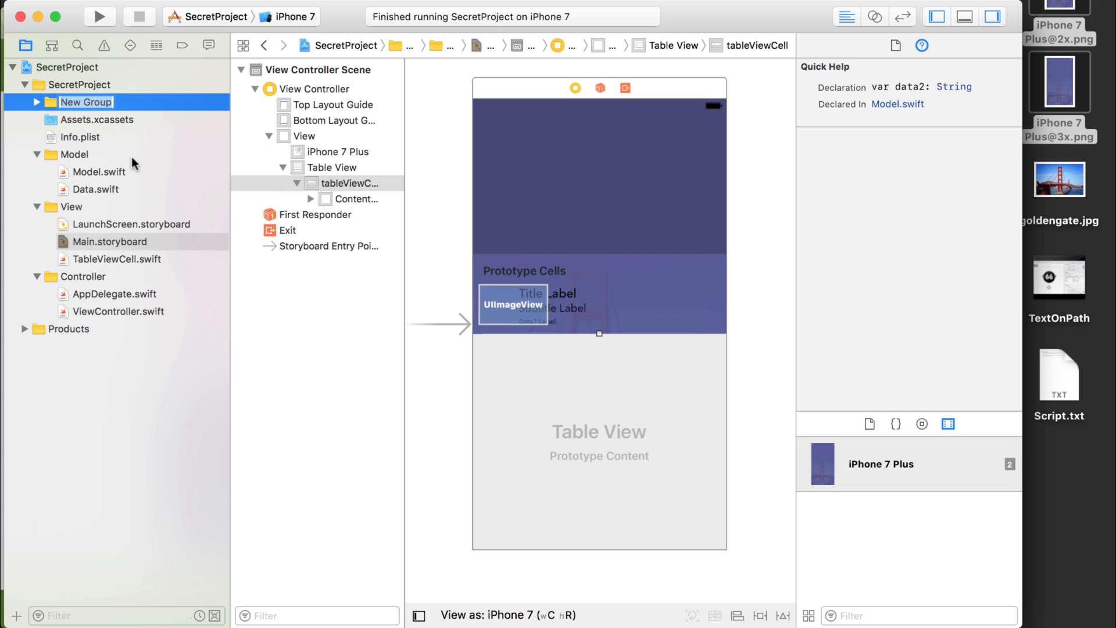
text(Resources)
key(Return)
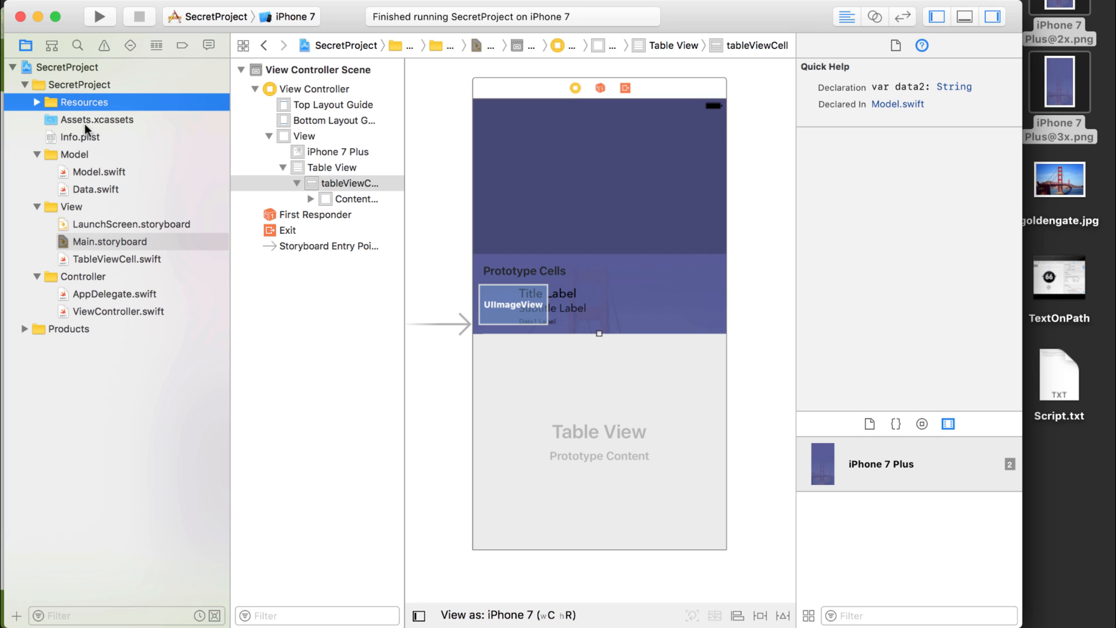
drag(84, 120, 96, 104)
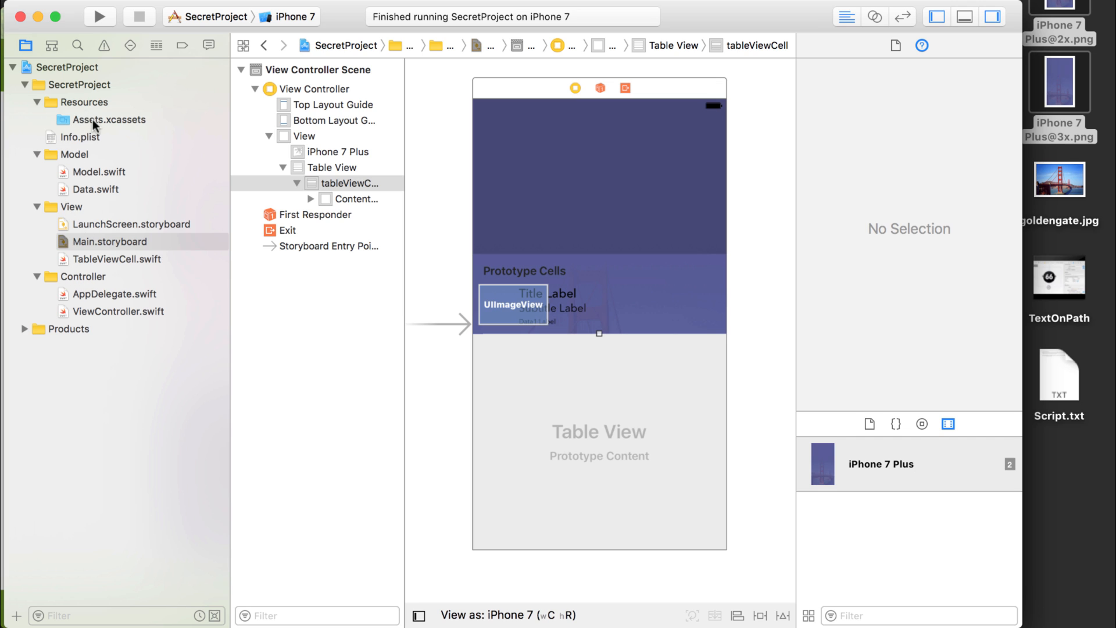
Add the DesignableX source folder from the nested DesignableXTesting folders of the DesignableX project to the Resources group.
click(92, 101)
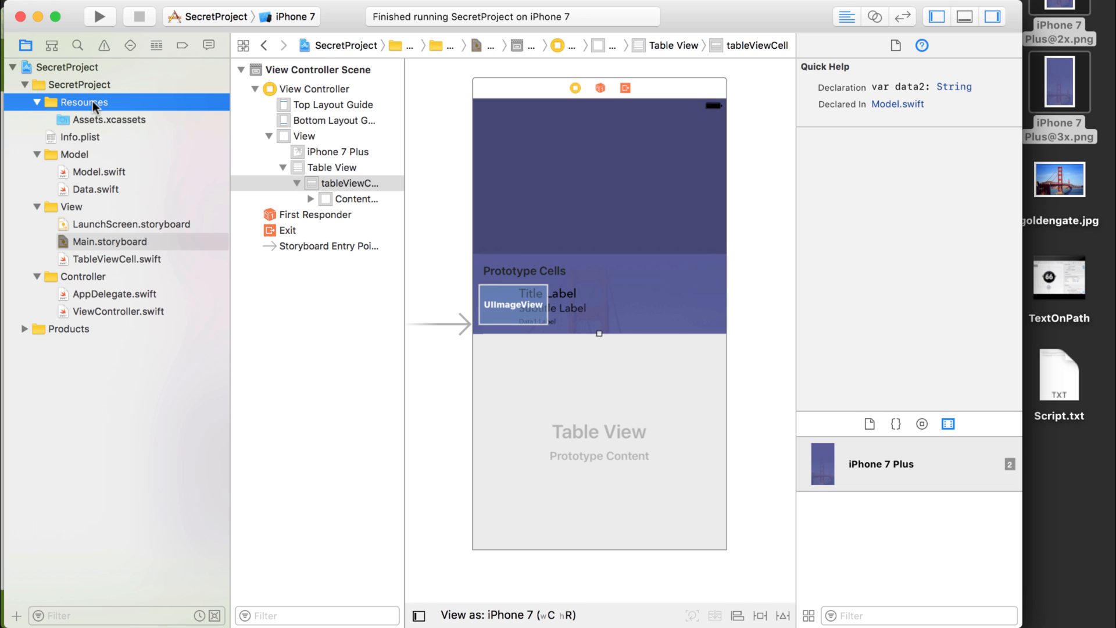
right_click(93, 101)
click(158, 201)
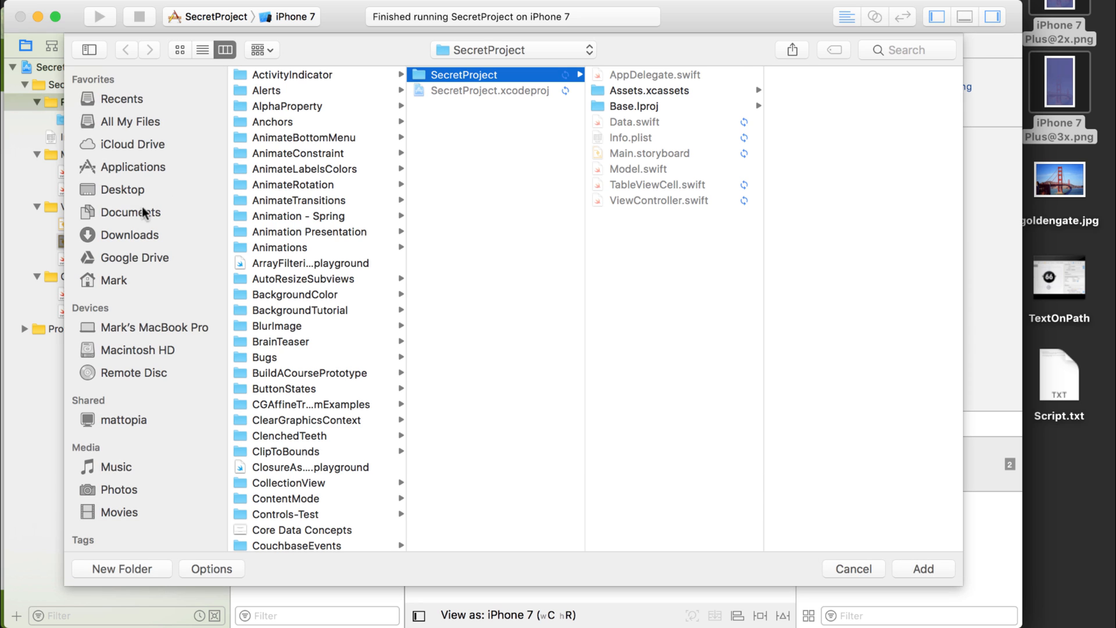
scroll(319, 235, down, 5)
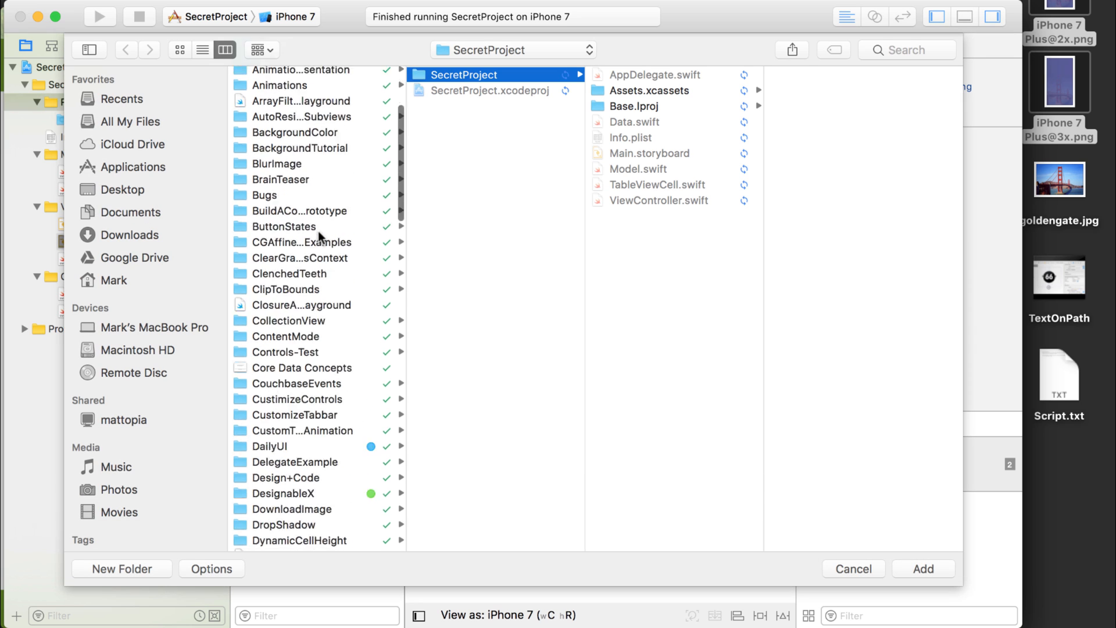
scroll(320, 237, up, 4)
scroll(321, 238, down, 7)
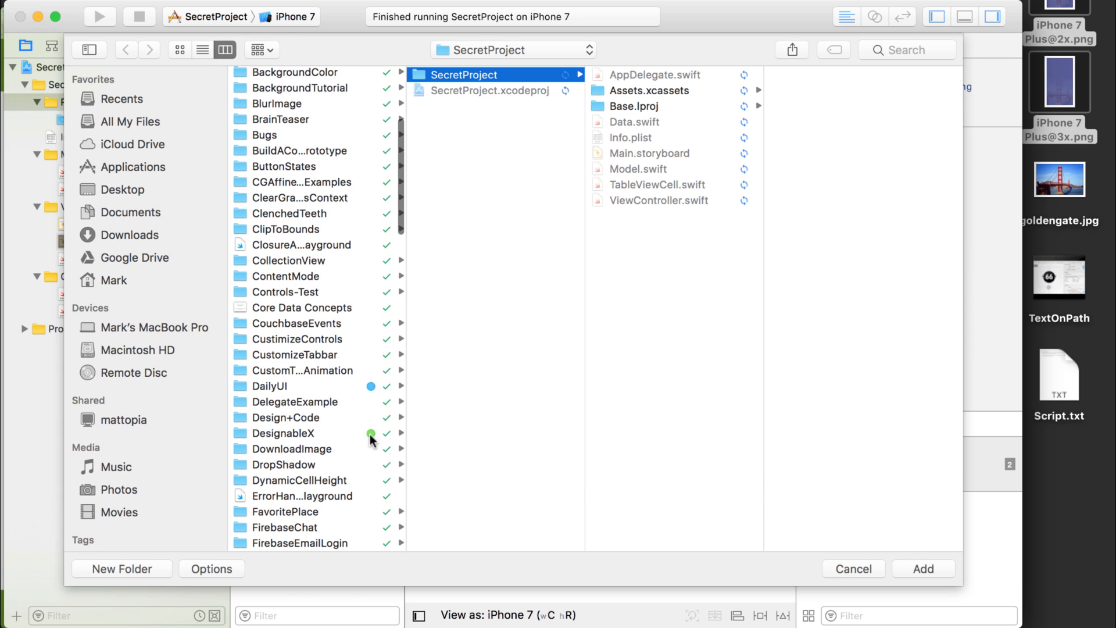
click(313, 434)
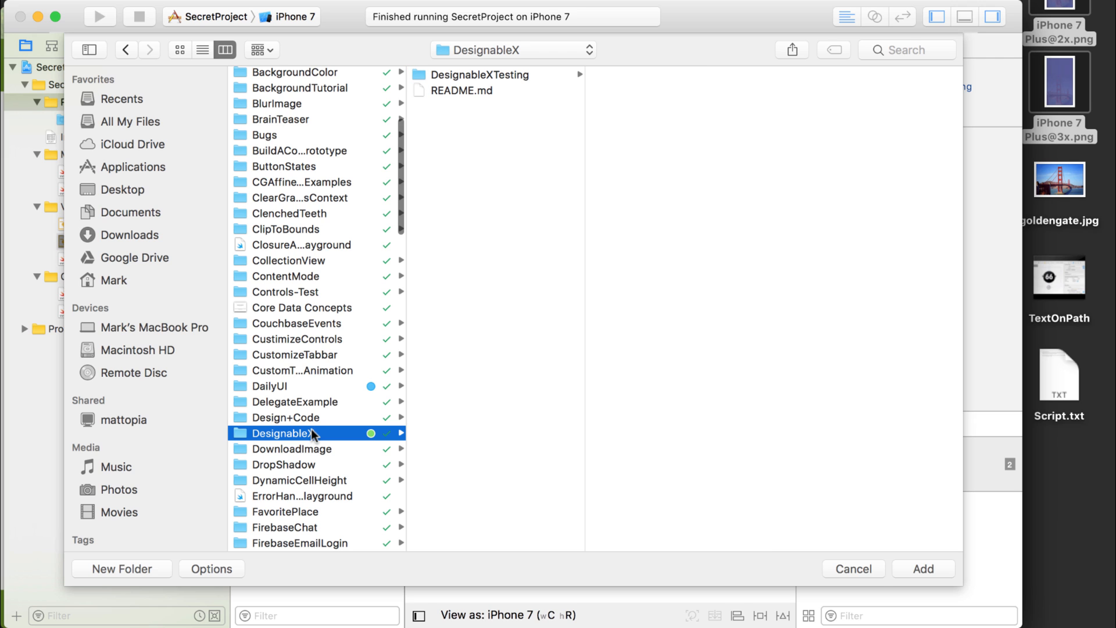
click(505, 72)
click(682, 71)
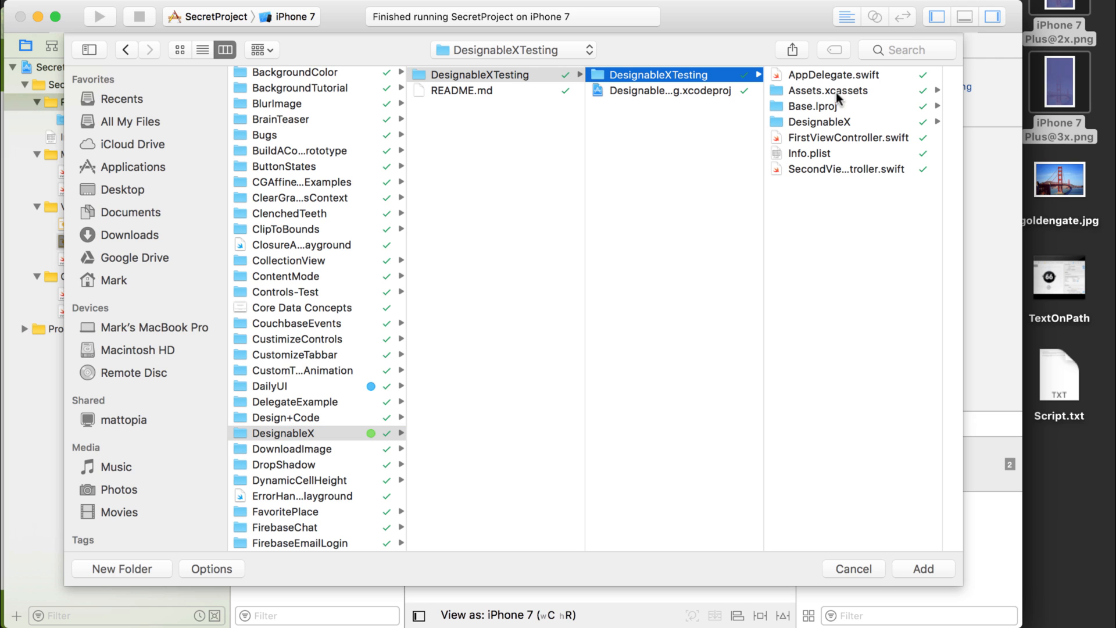
click(826, 120)
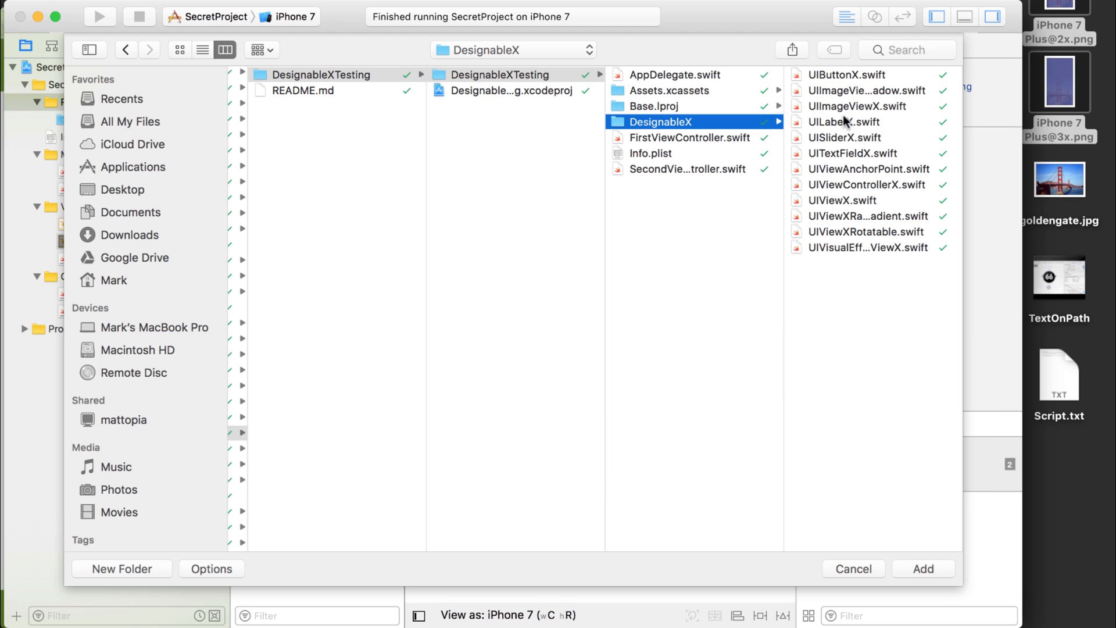
click(916, 562)
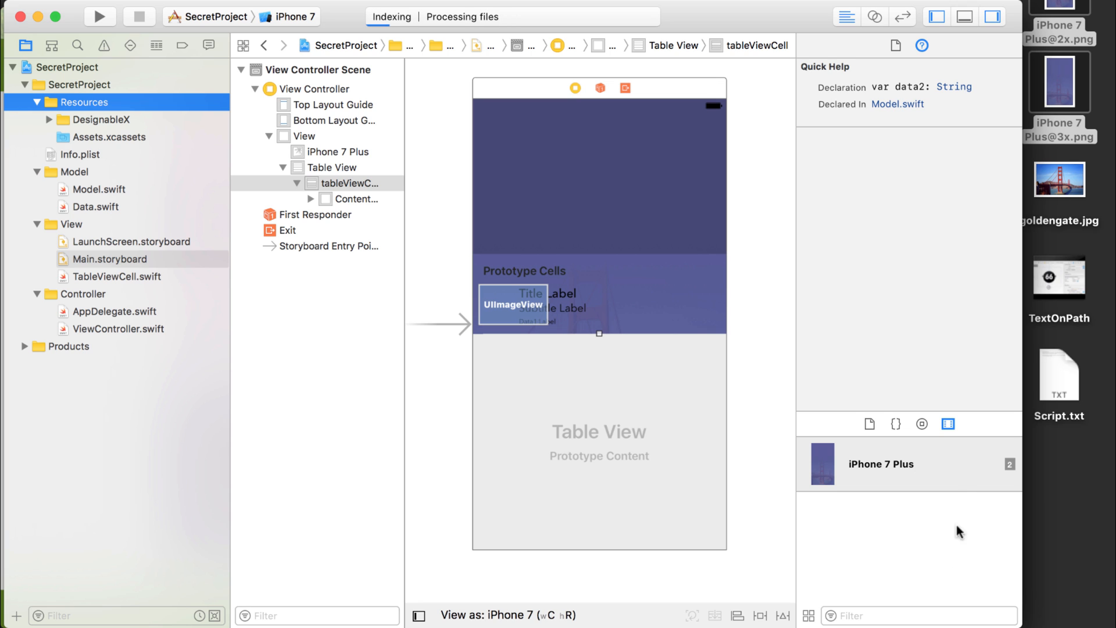
Show the library of interface objects.
click(921, 424)
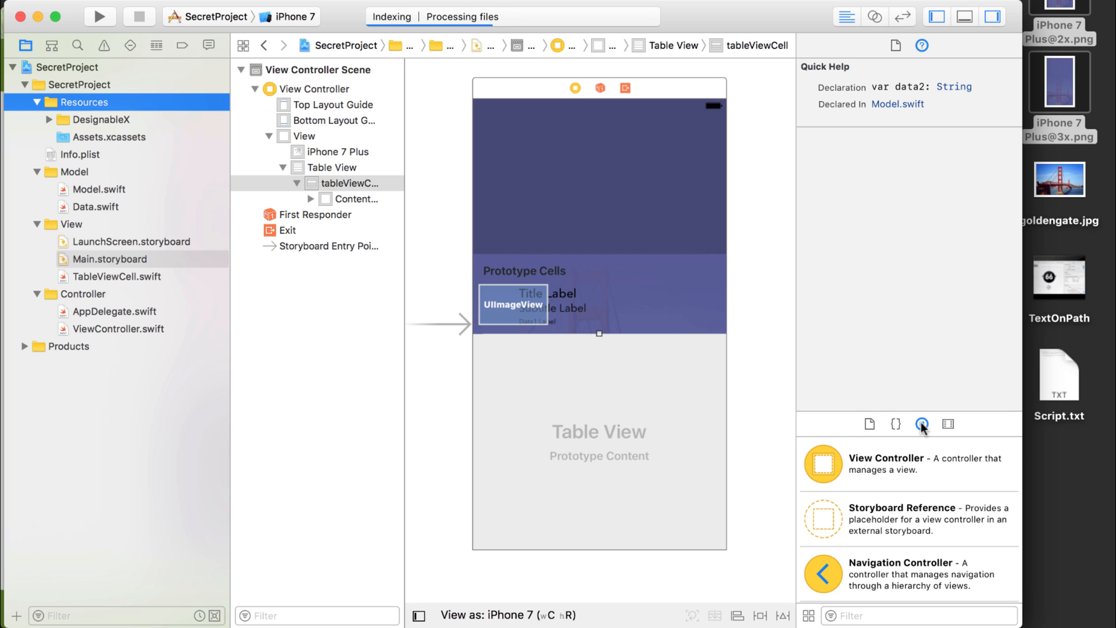